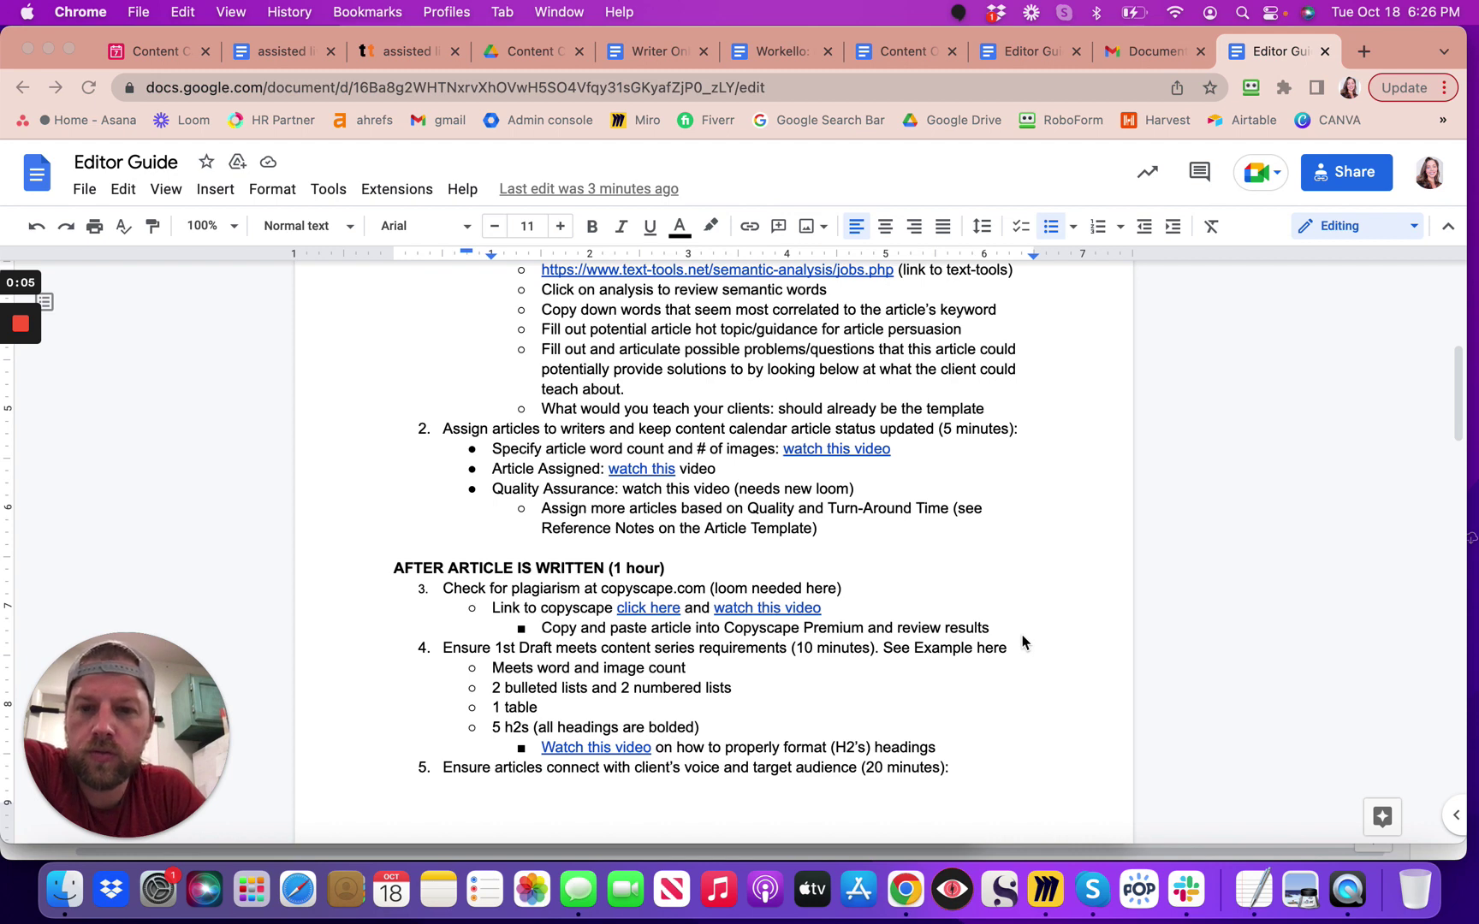
# Select the word h2s in the Editor Guide notes, then switch to the assisted living reno draft.
pyautogui.click(501, 730)
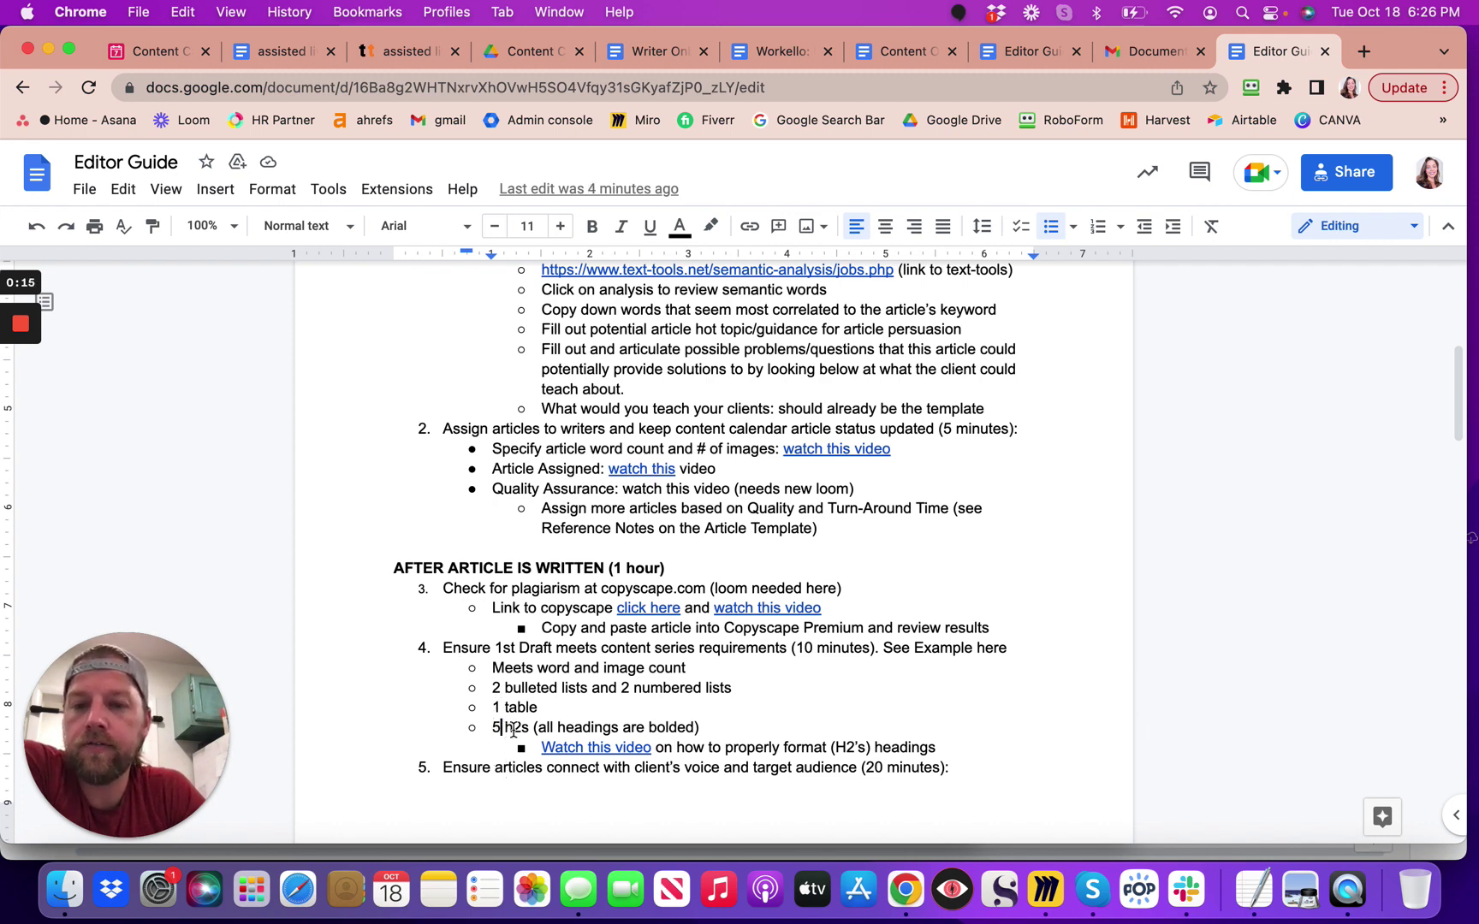
pyautogui.doubleClick(514, 729)
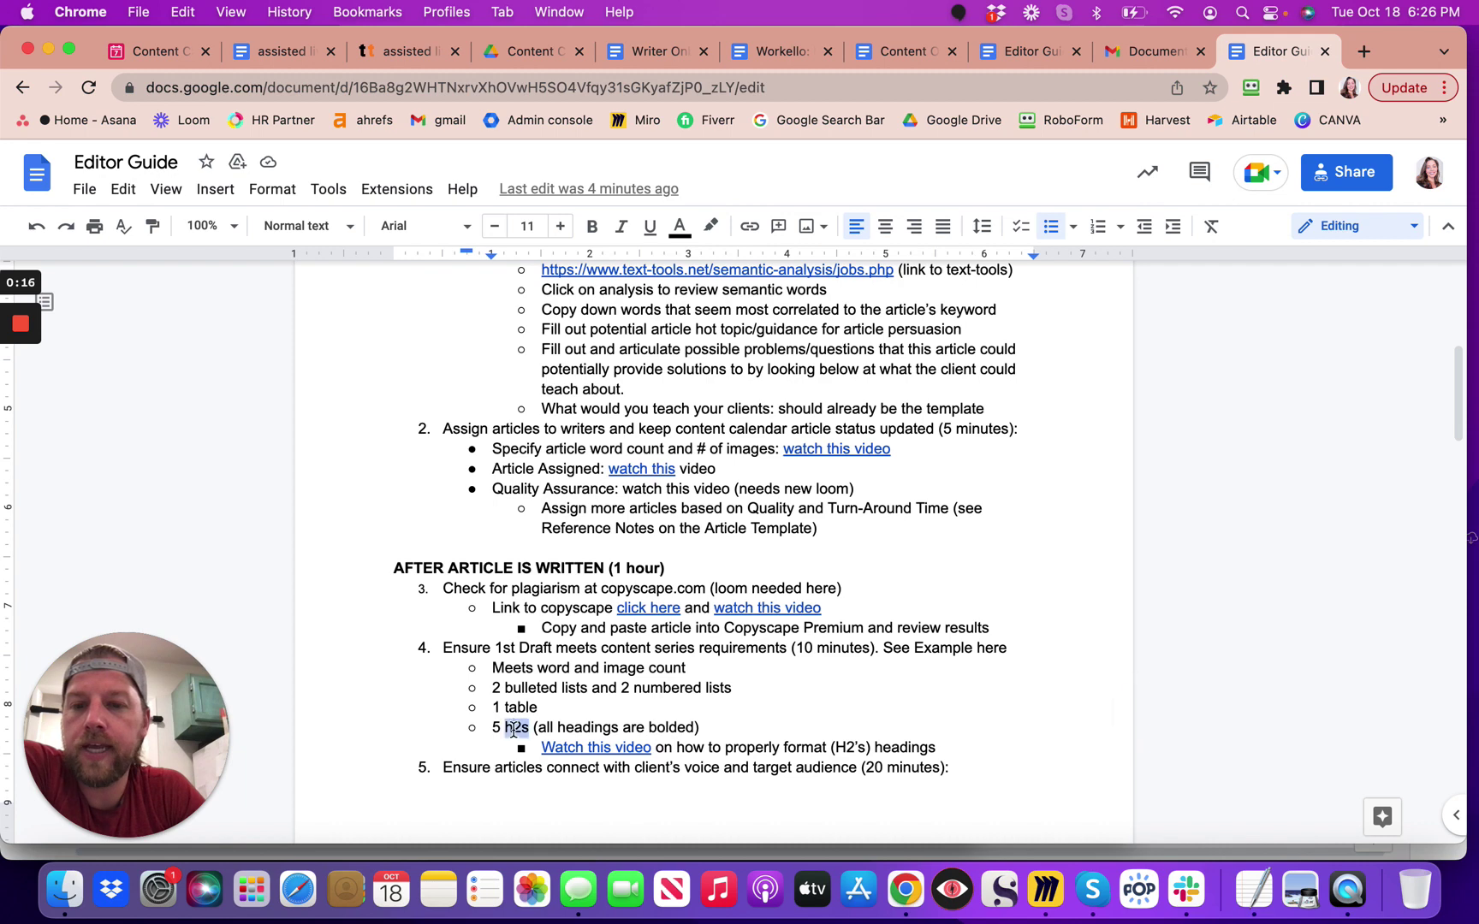
pyautogui.click(617, 730)
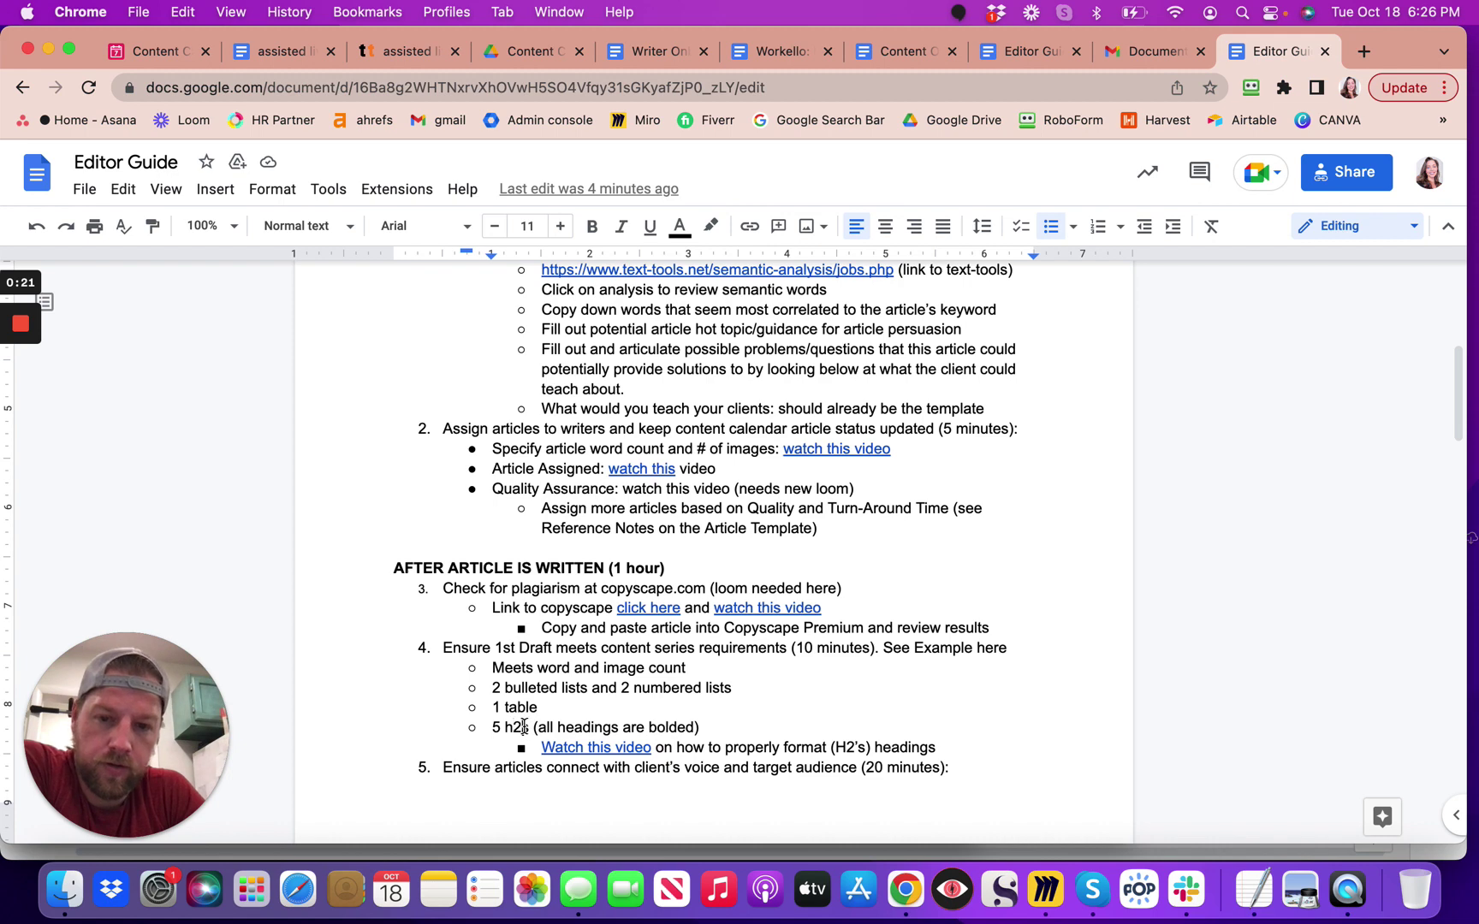
pyautogui.doubleClick(525, 727)
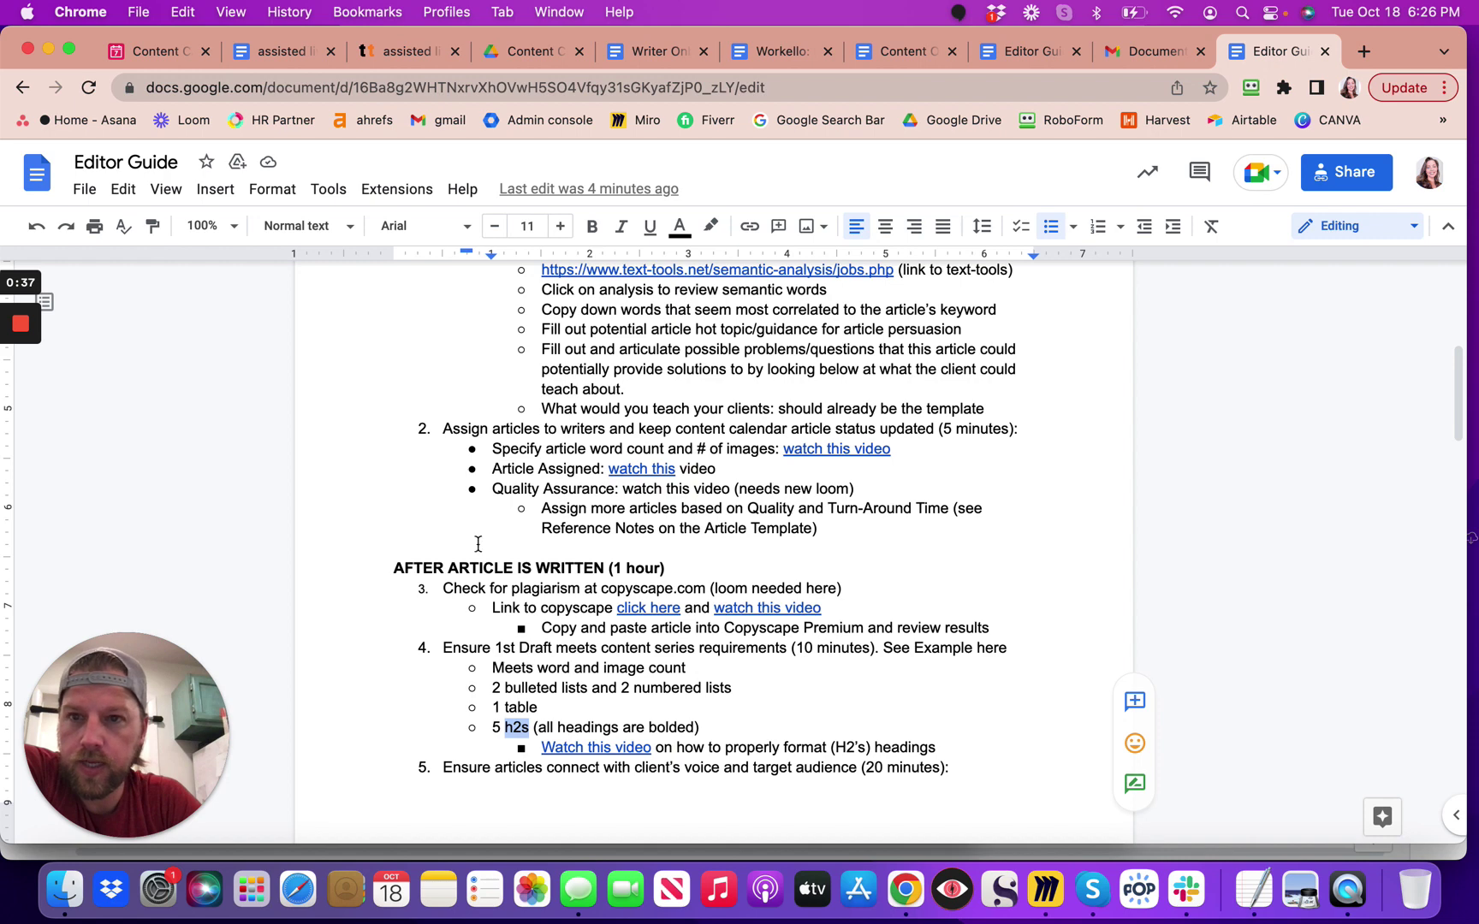
pyautogui.click(266, 53)
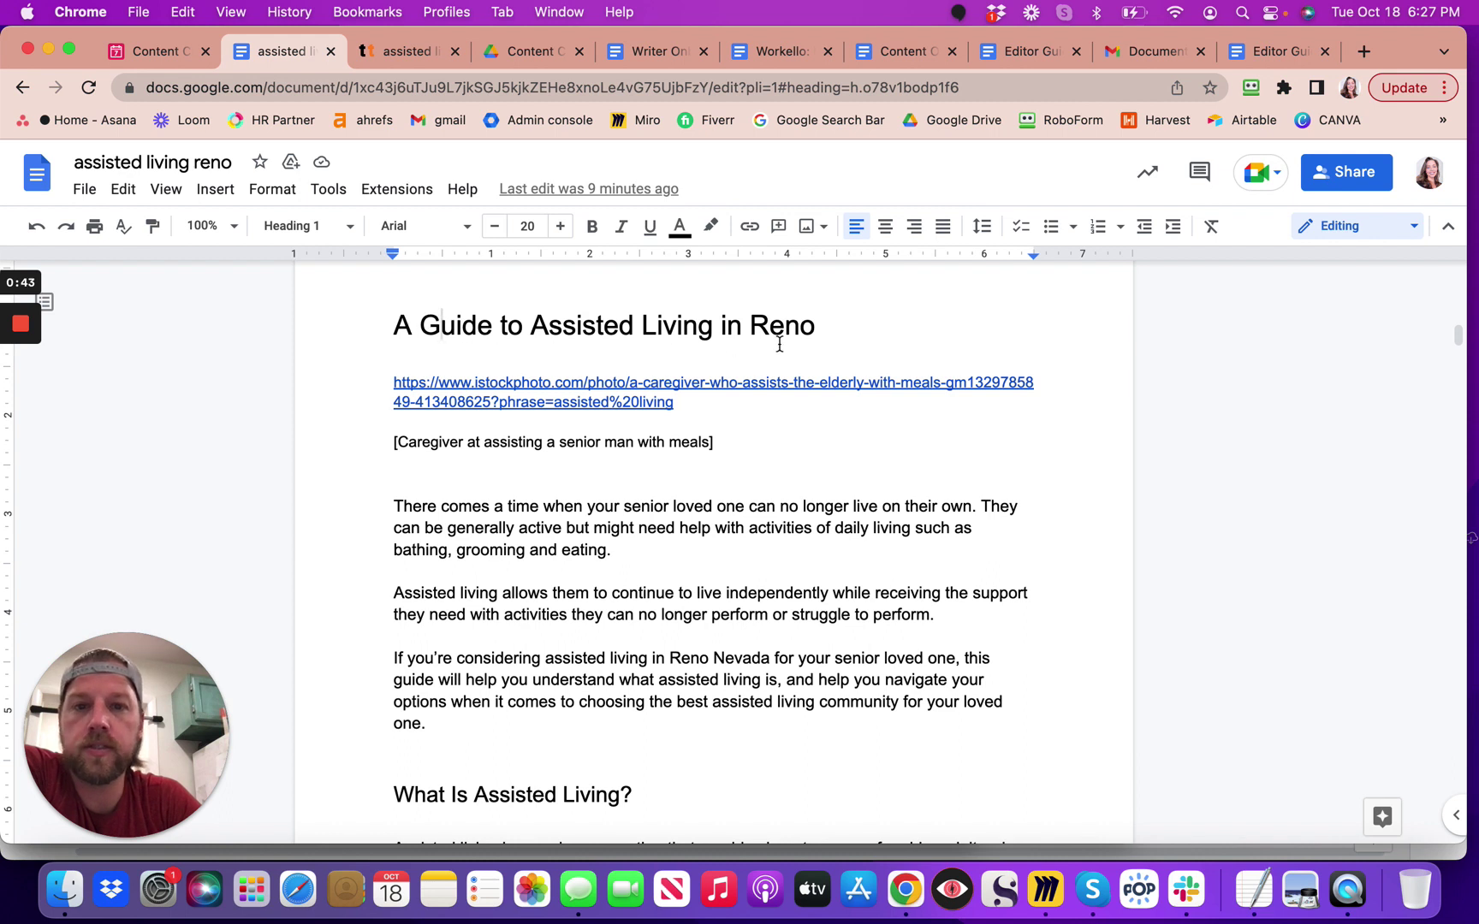
pyautogui.click(399, 324)
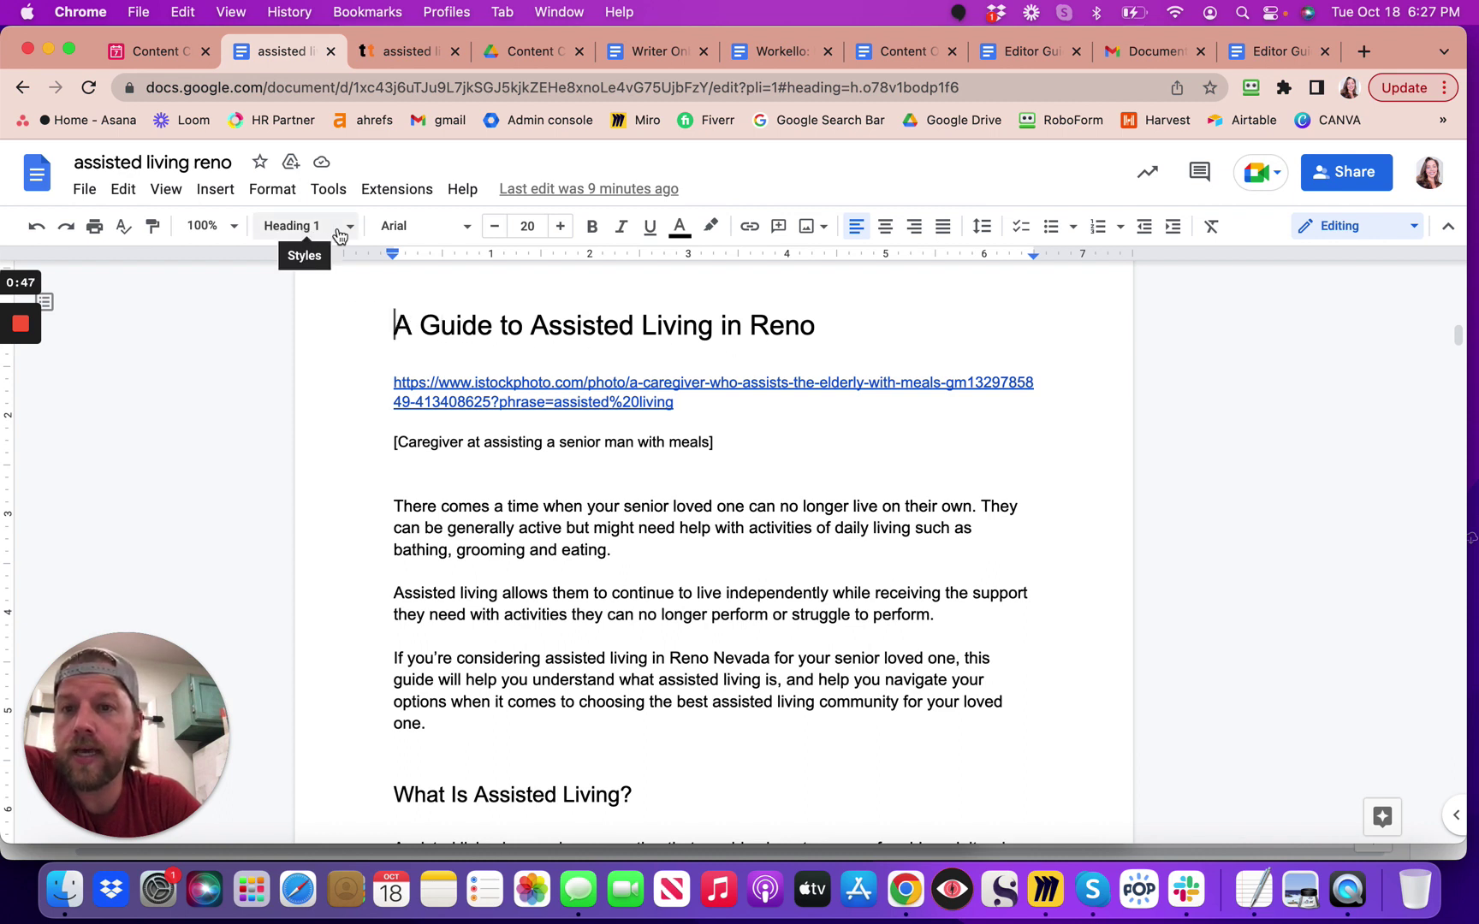
pyautogui.scroll(-4, 431, 492)
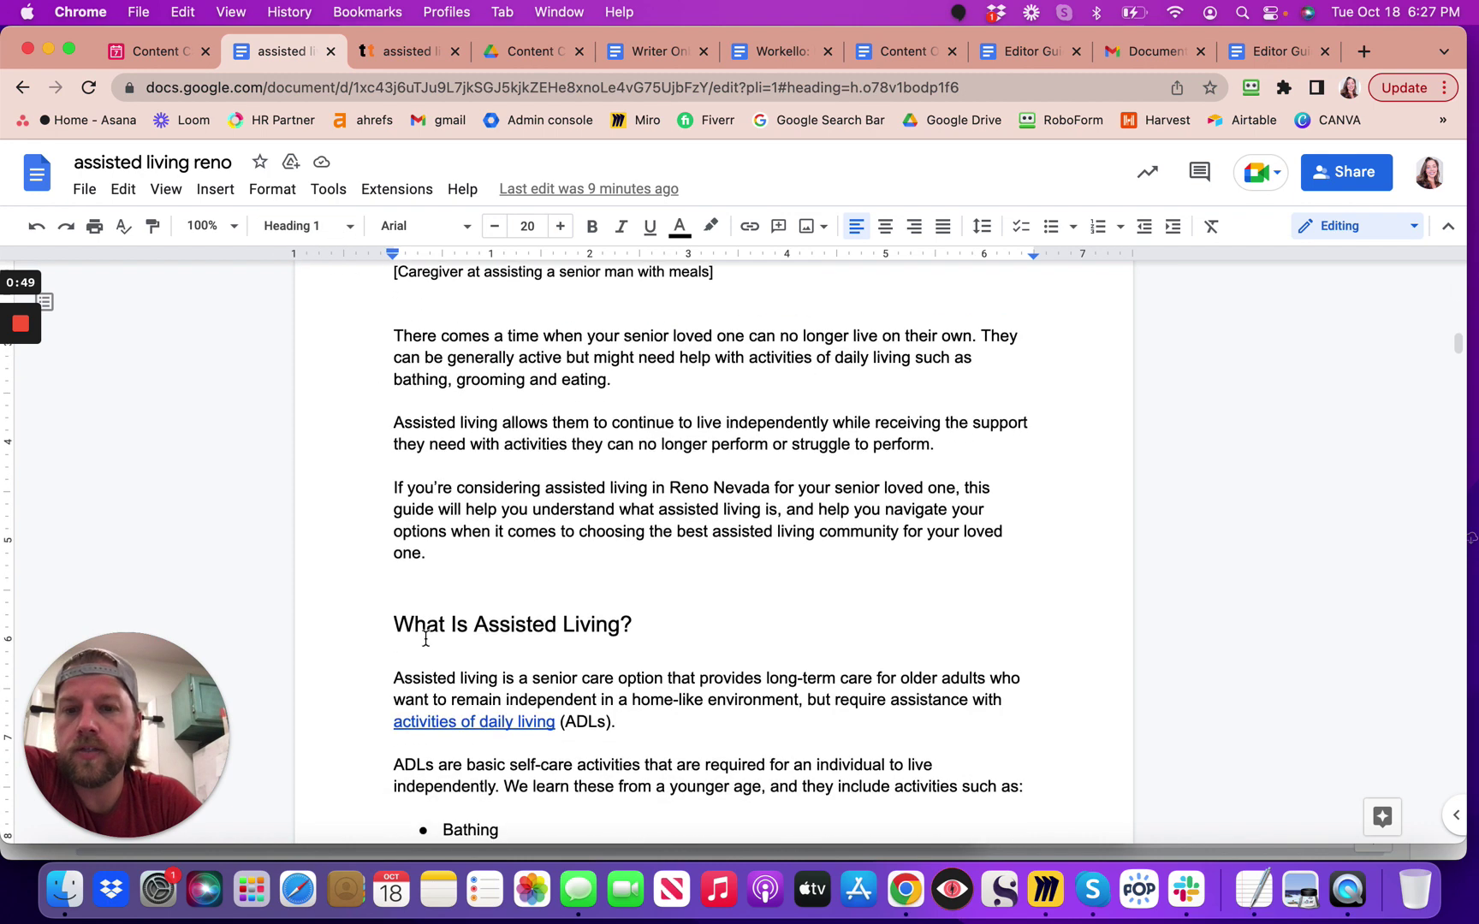
pyautogui.click(418, 625)
pyautogui.scroll(-5, 419, 626)
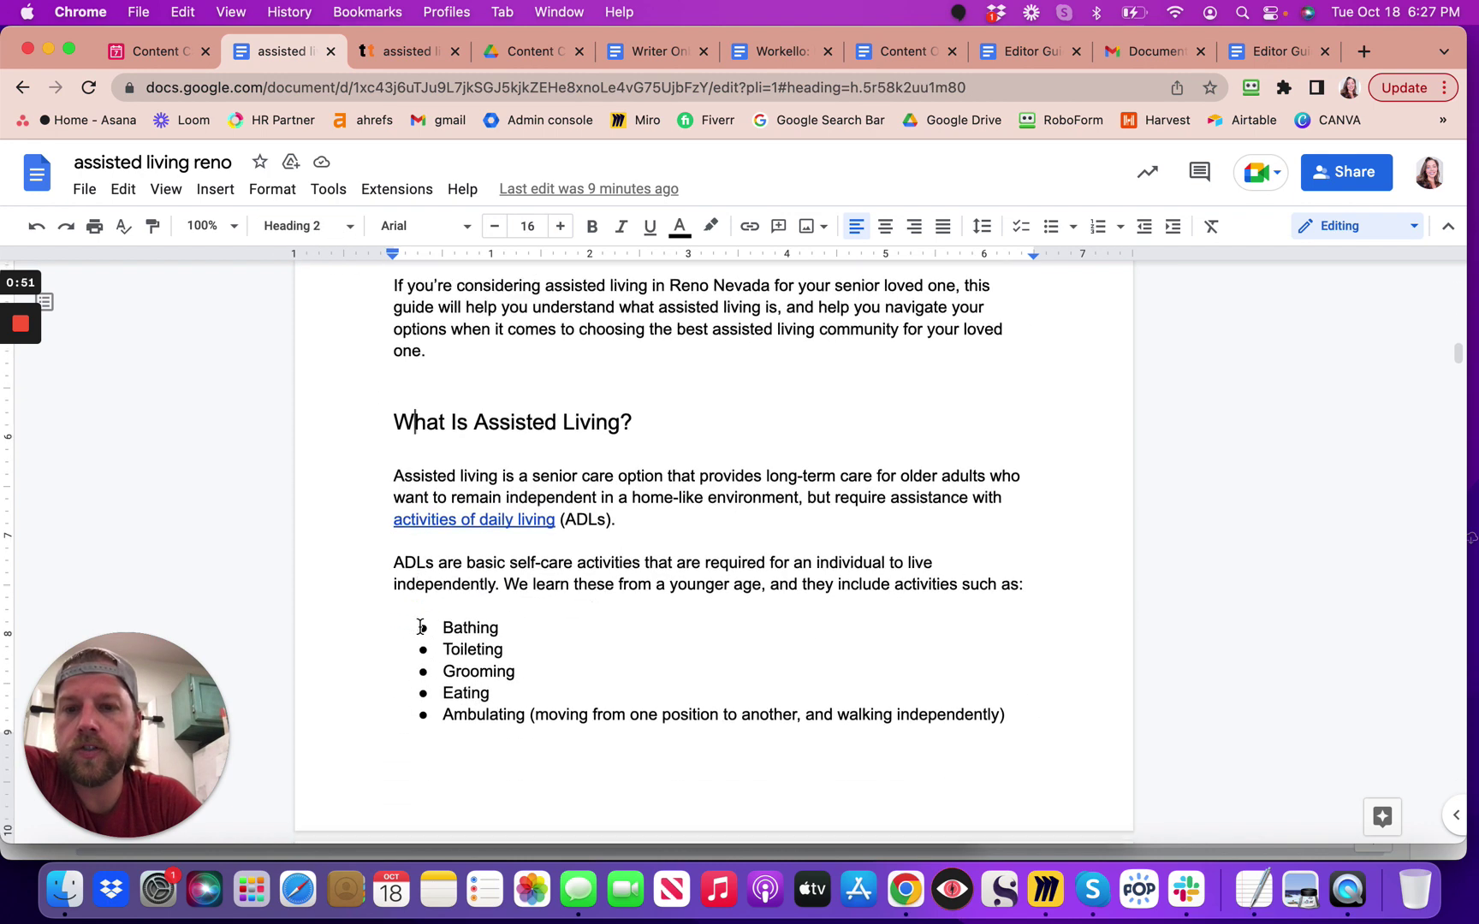
pyautogui.scroll(-4, 419, 623)
pyautogui.scroll(2, 419, 621)
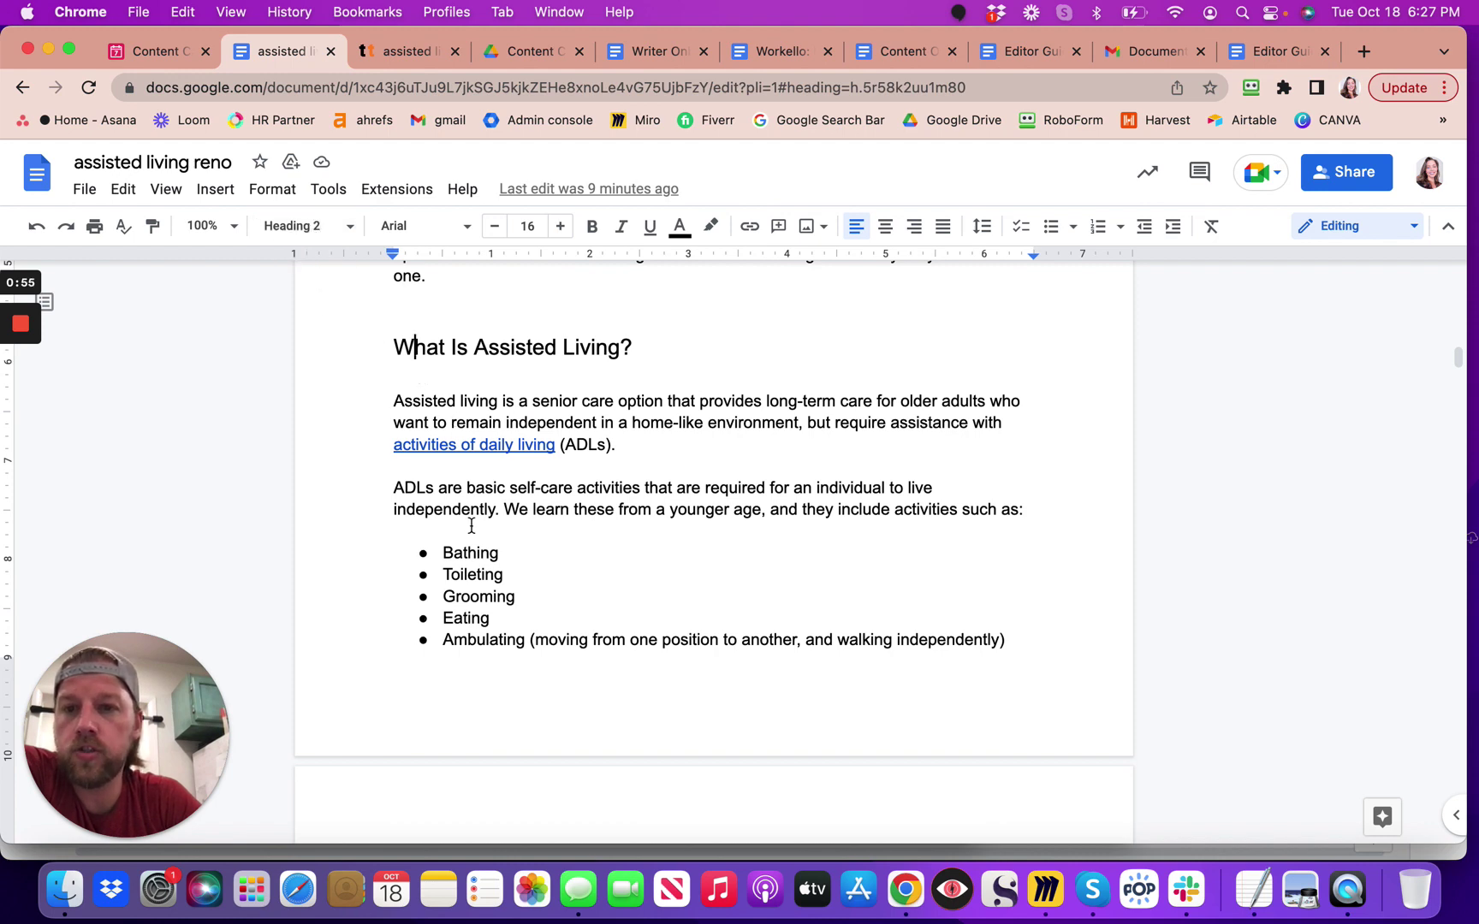
pyautogui.scroll(-15, 471, 526)
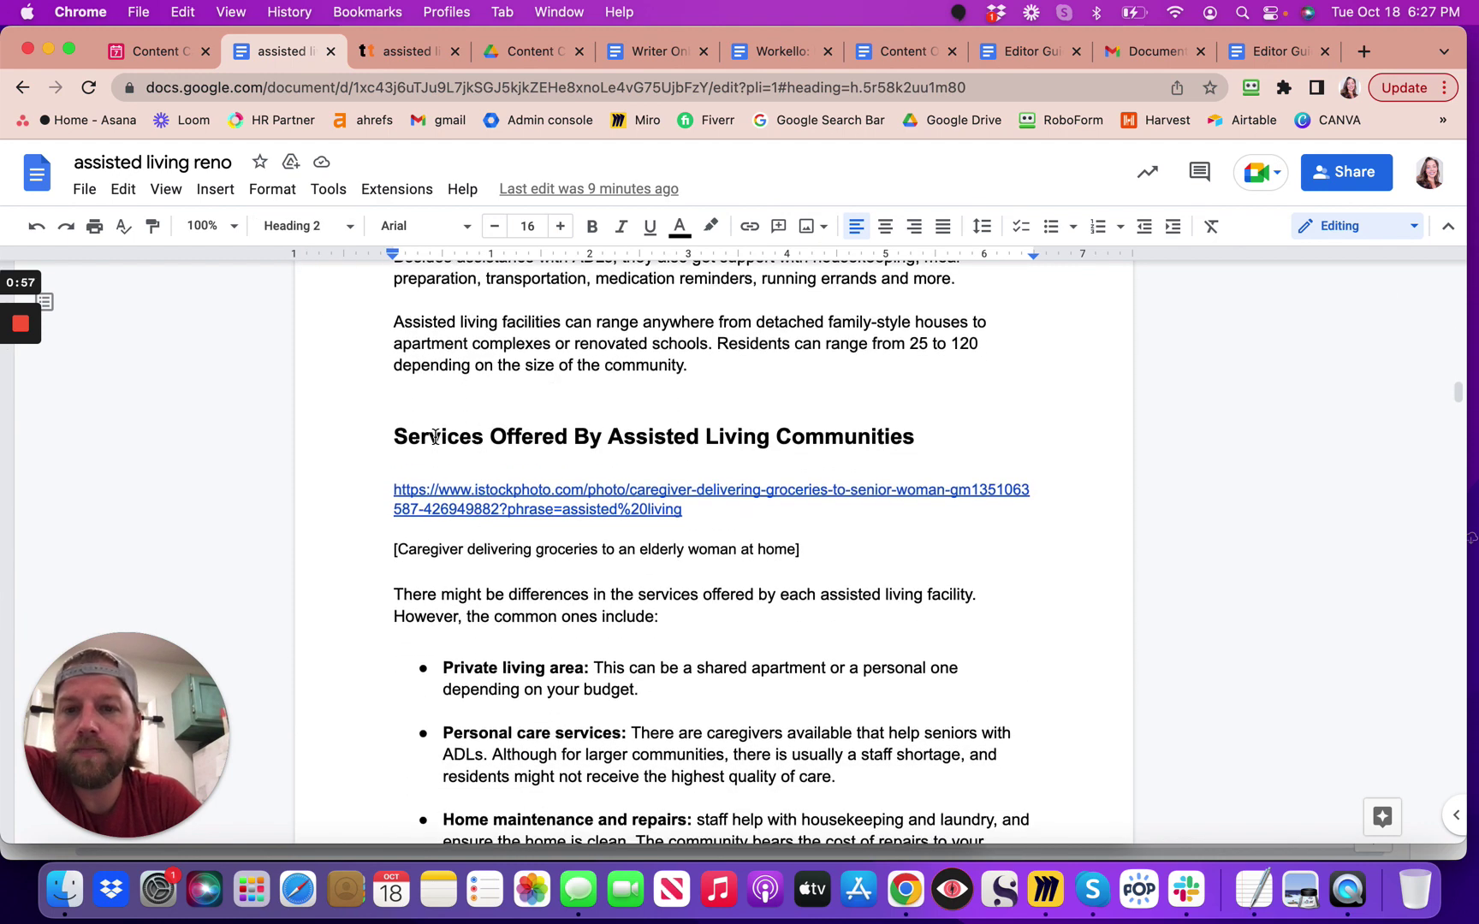
pyautogui.click(435, 437)
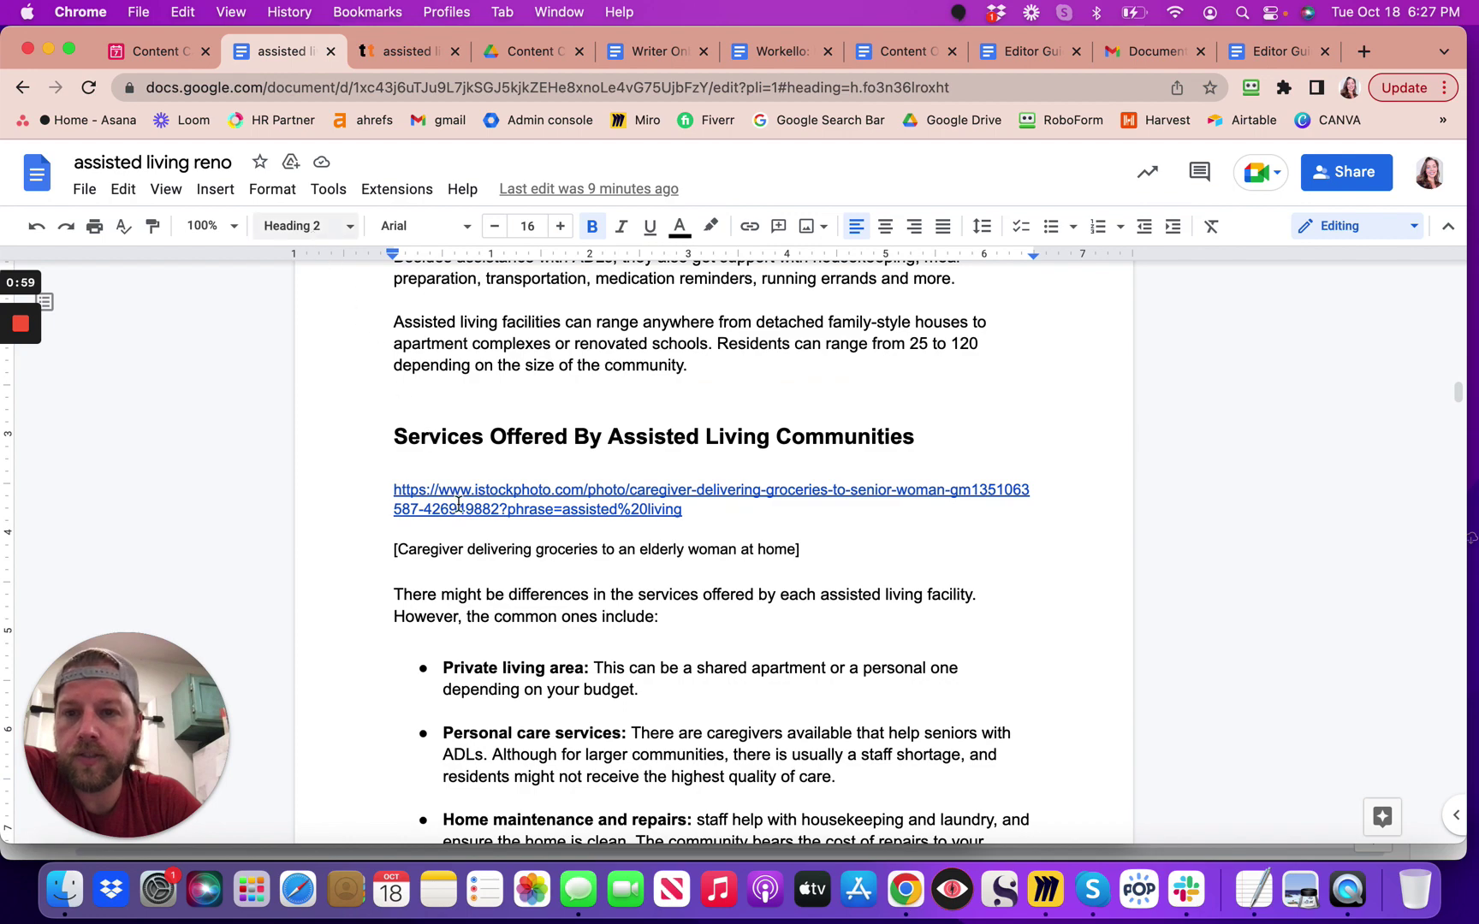
pyautogui.scroll(-20, 459, 505)
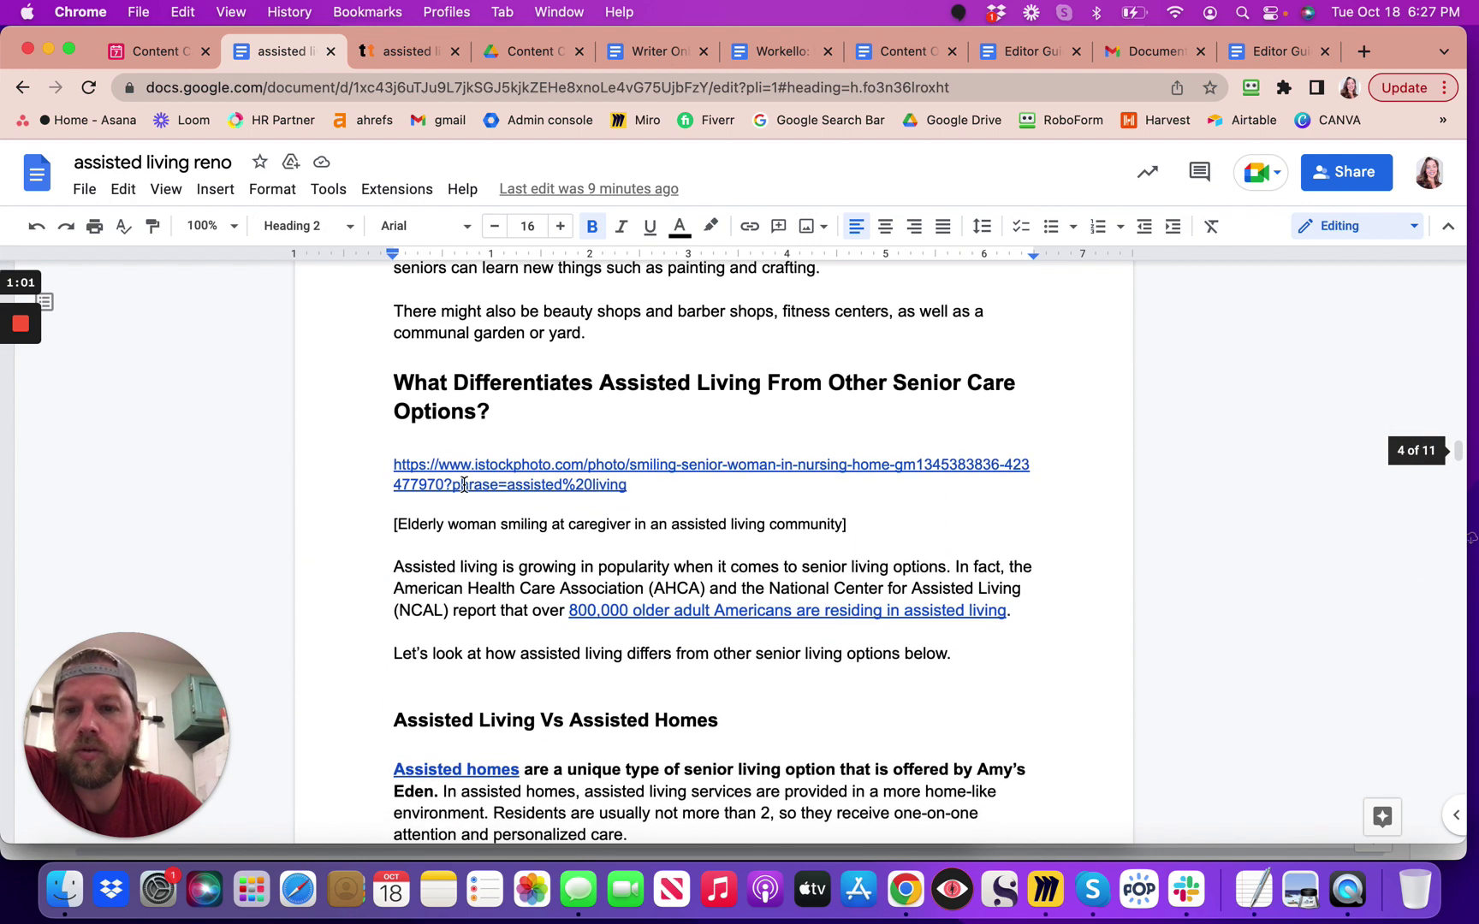
pyautogui.click(416, 375)
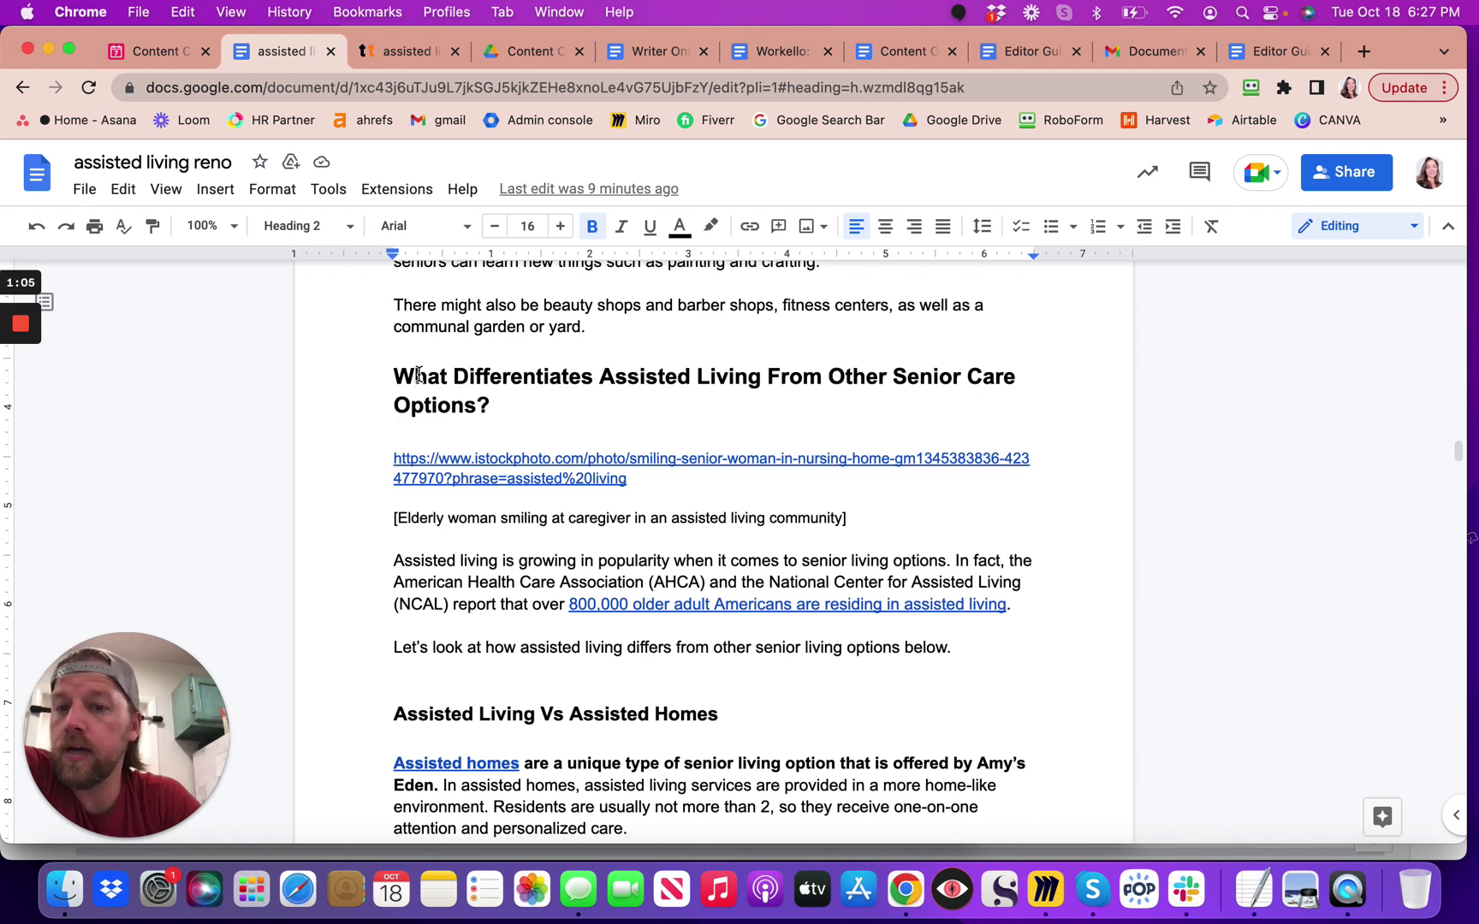
pyautogui.scroll(-2, 418, 375)
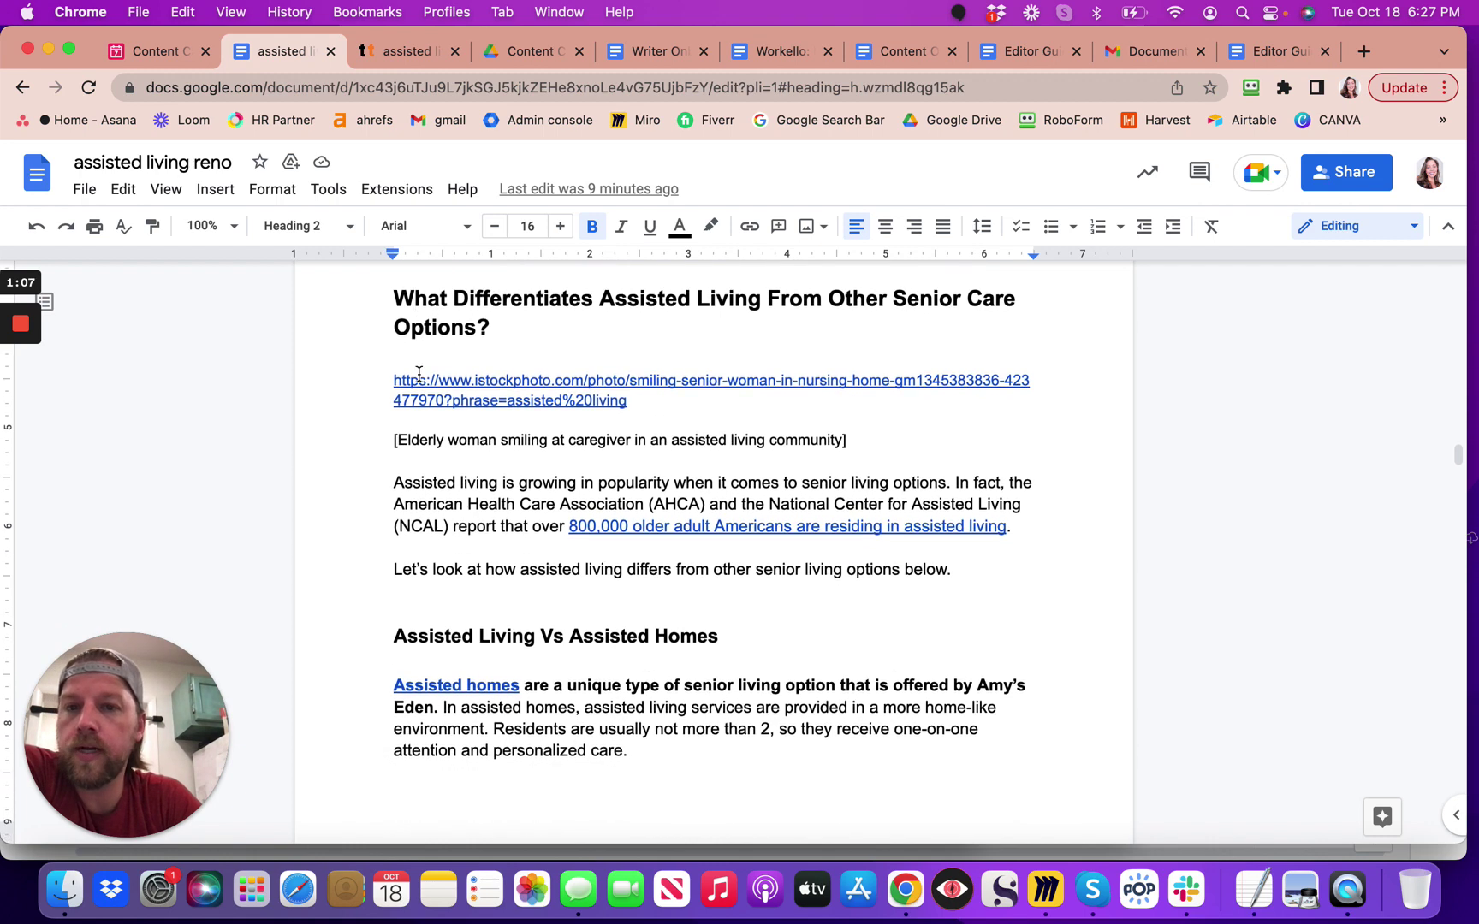
pyautogui.click(445, 638)
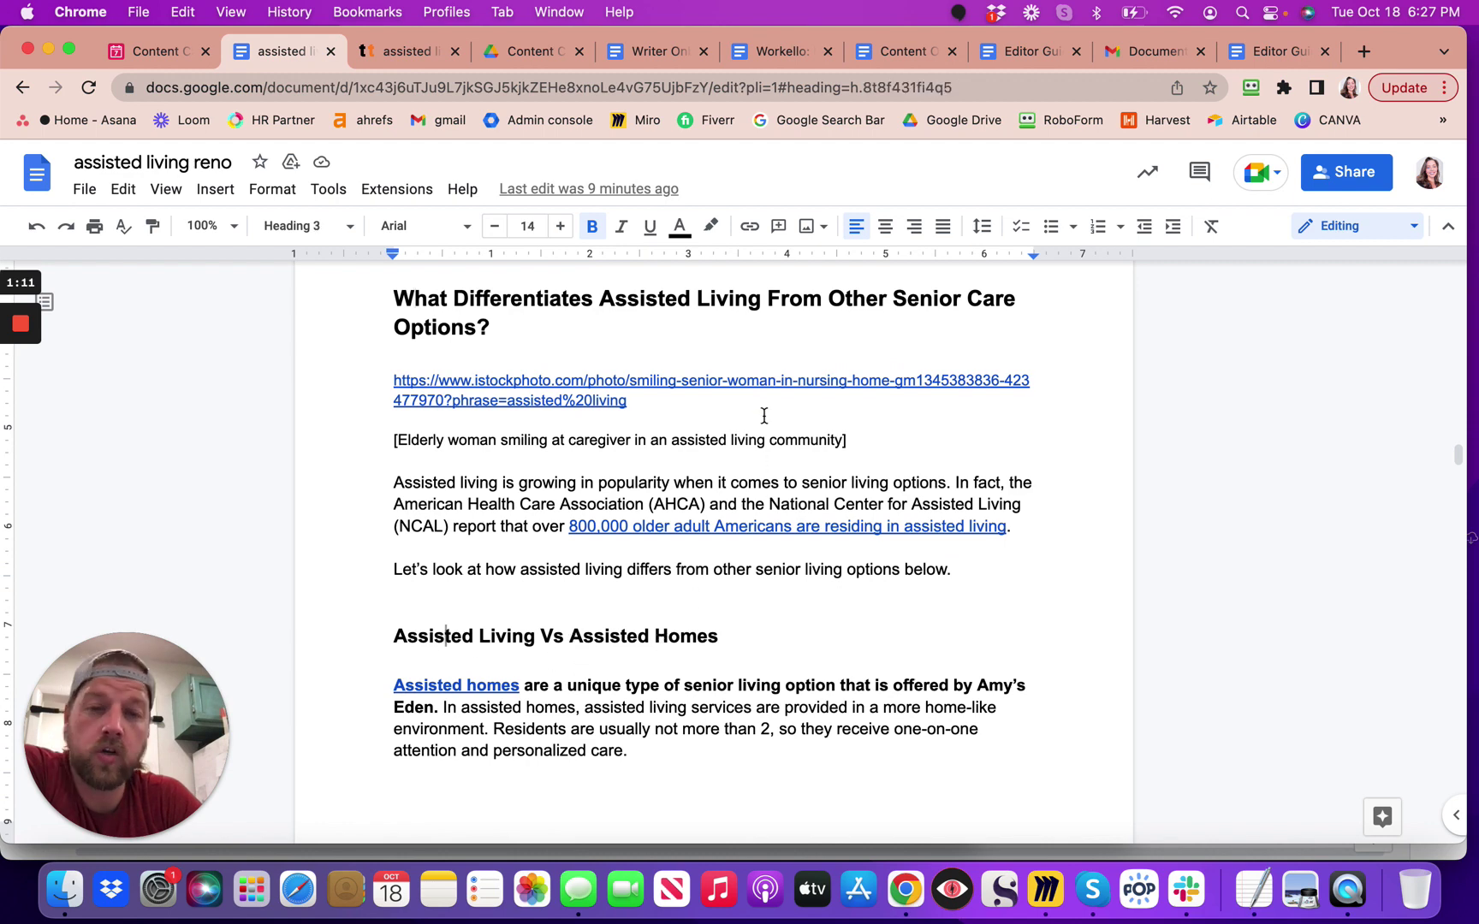
pyautogui.click(394, 297)
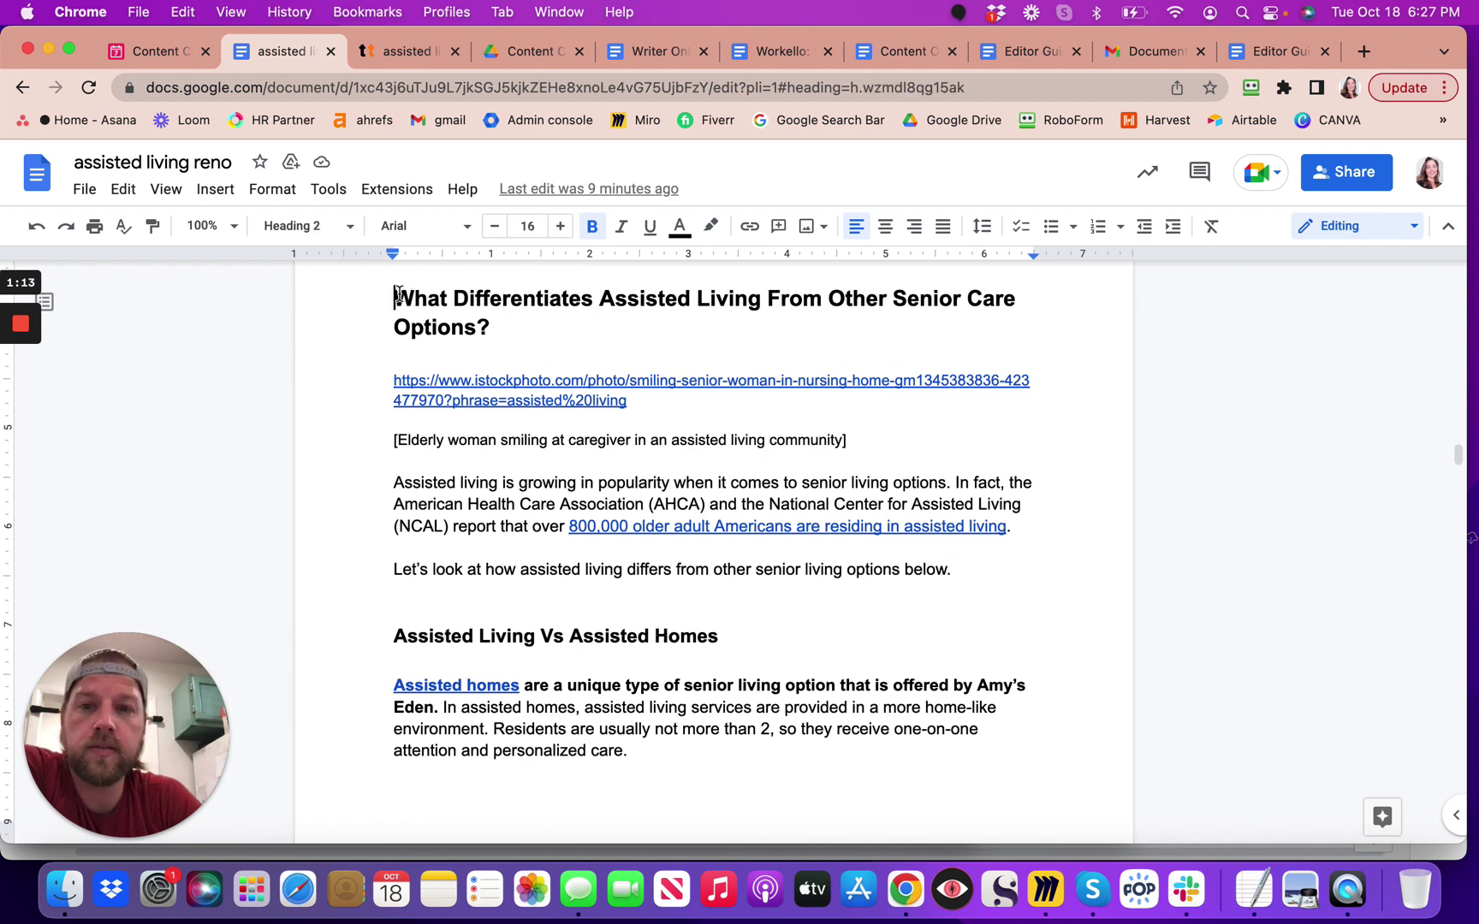
pyautogui.moveTo(395, 297); pyautogui.dragTo(819, 301)
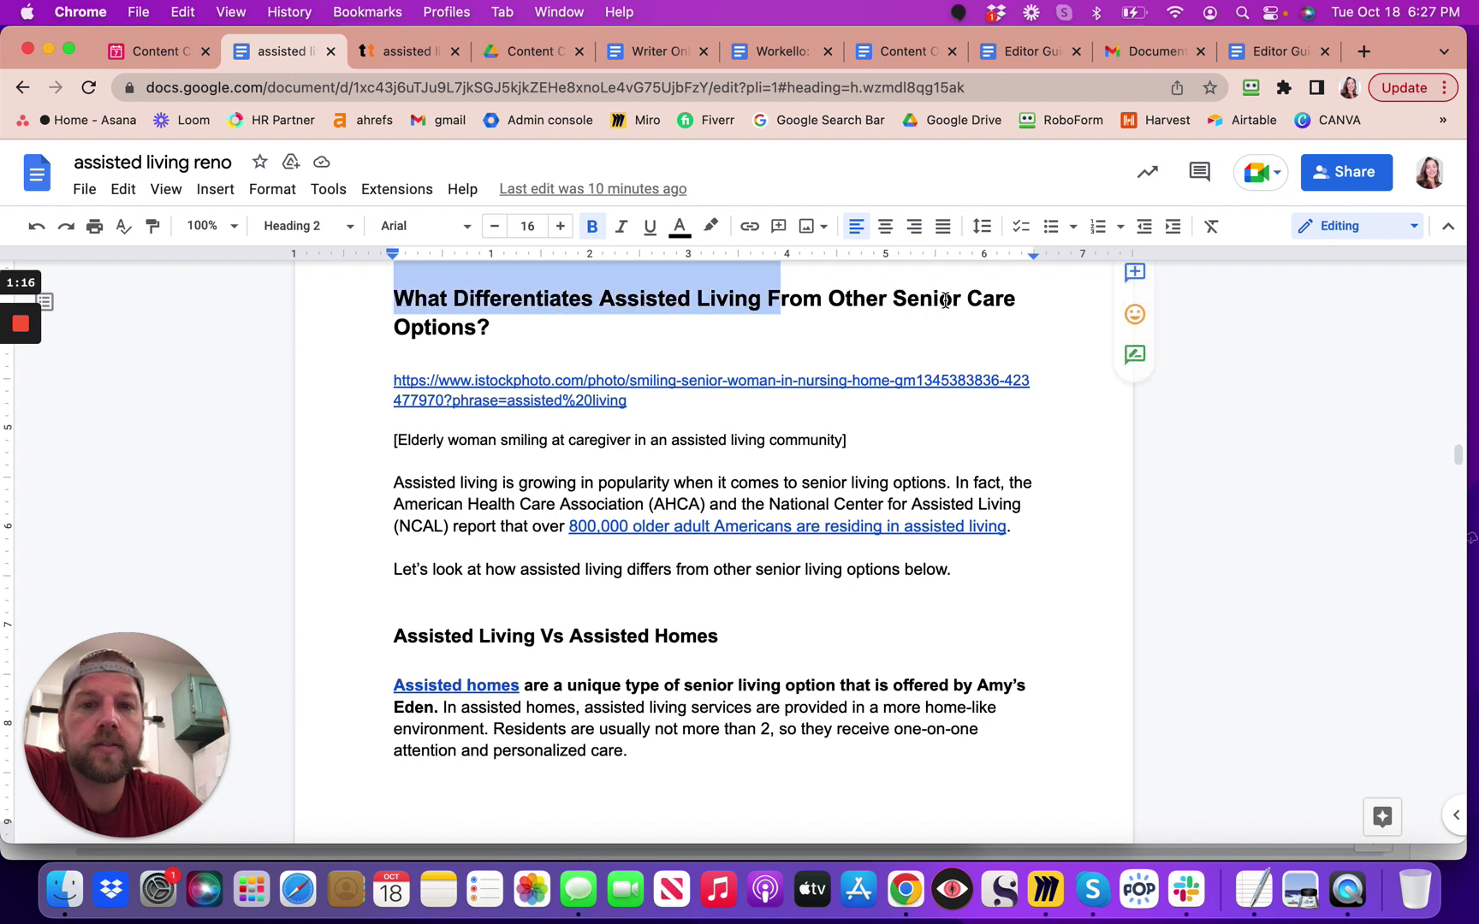
pyautogui.click(426, 326)
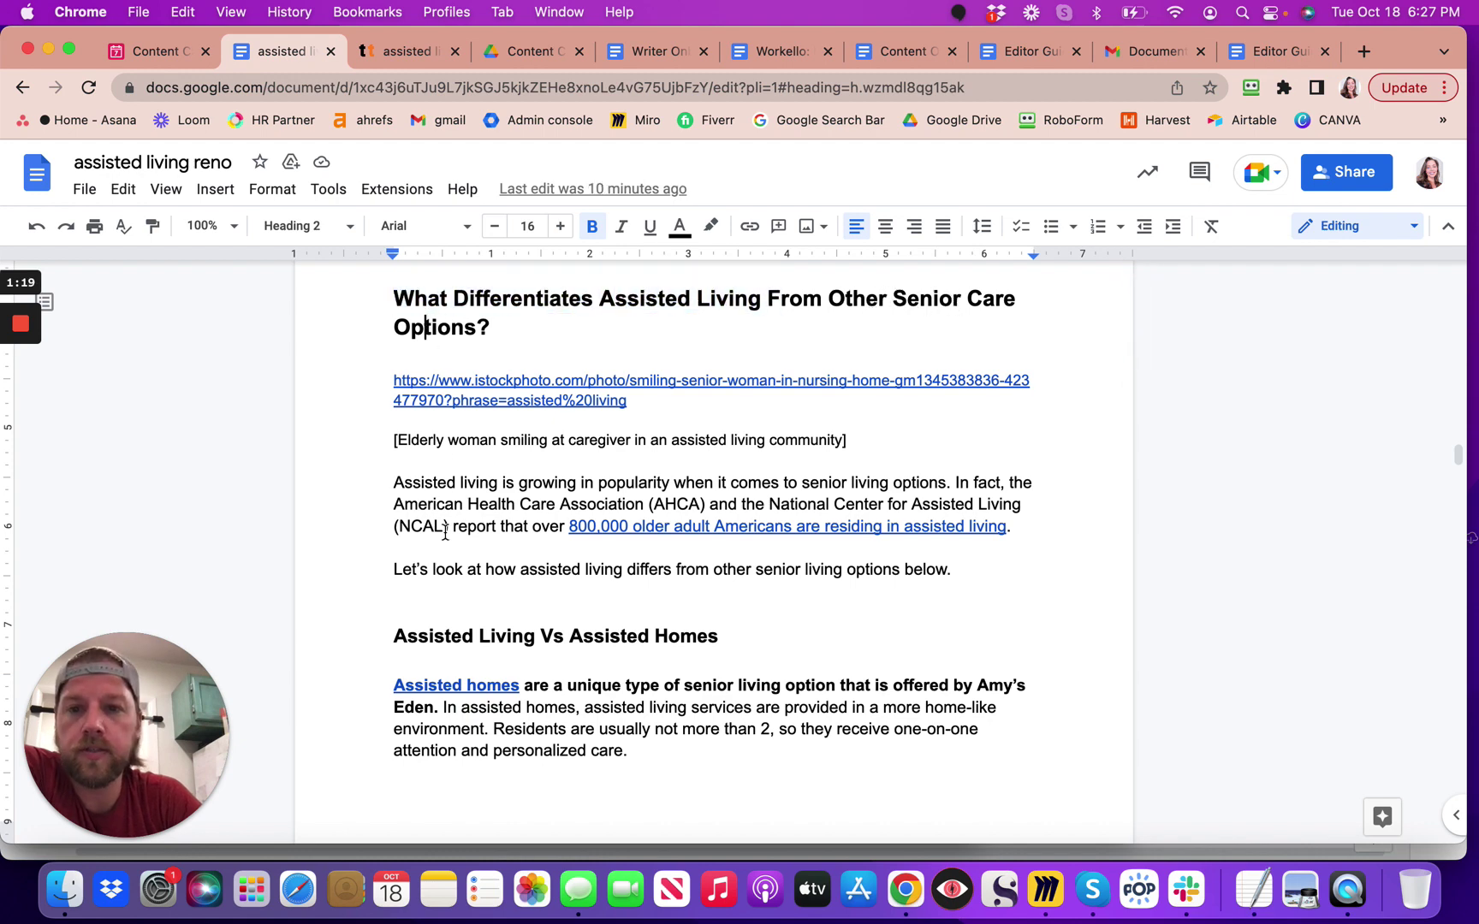
pyautogui.click(452, 638)
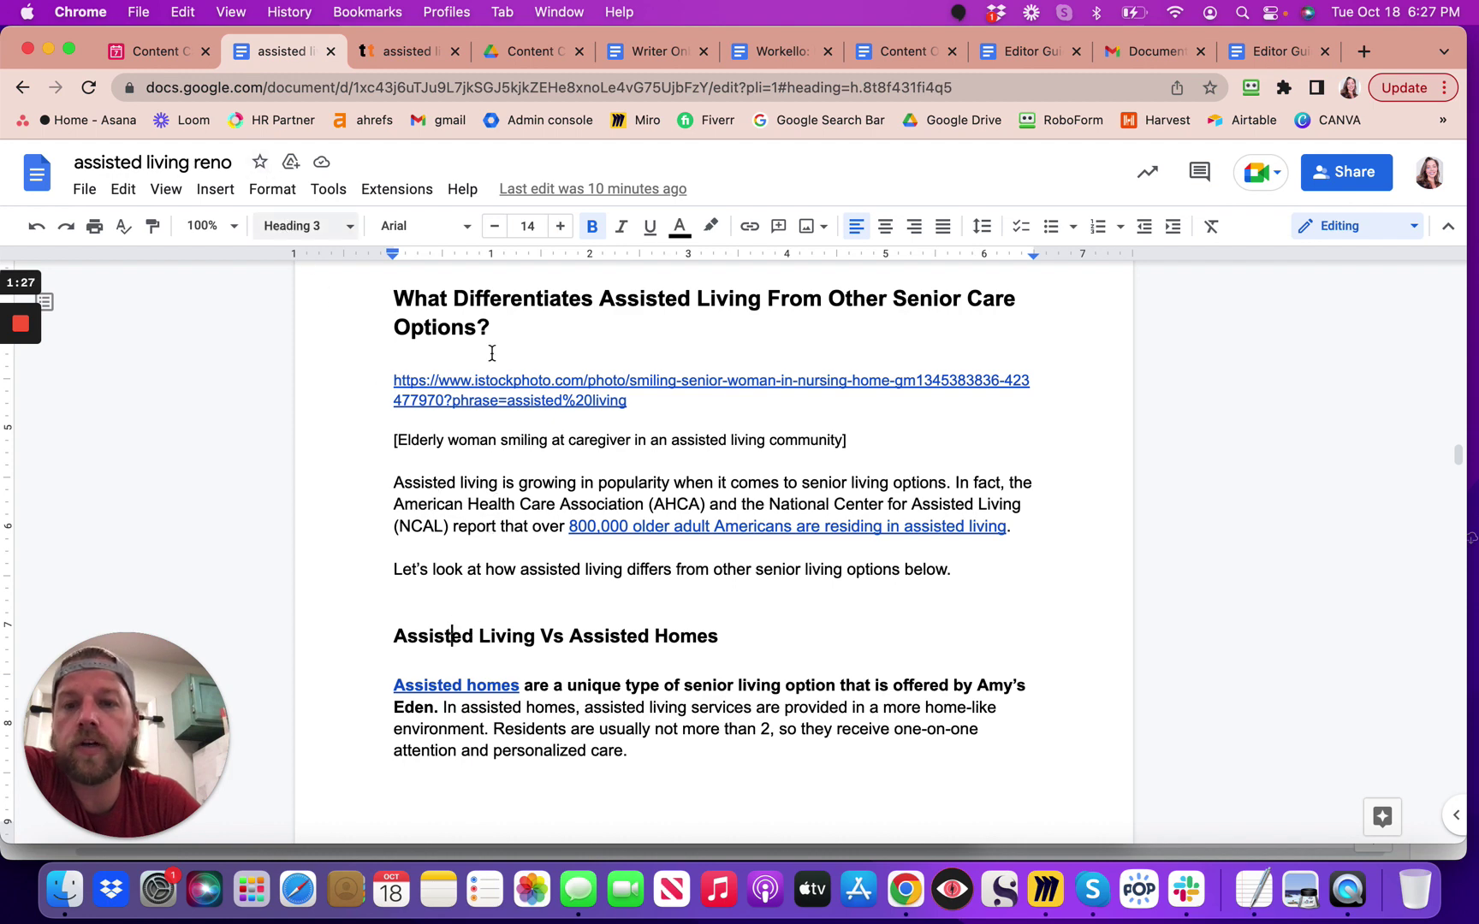
pyautogui.click(460, 307)
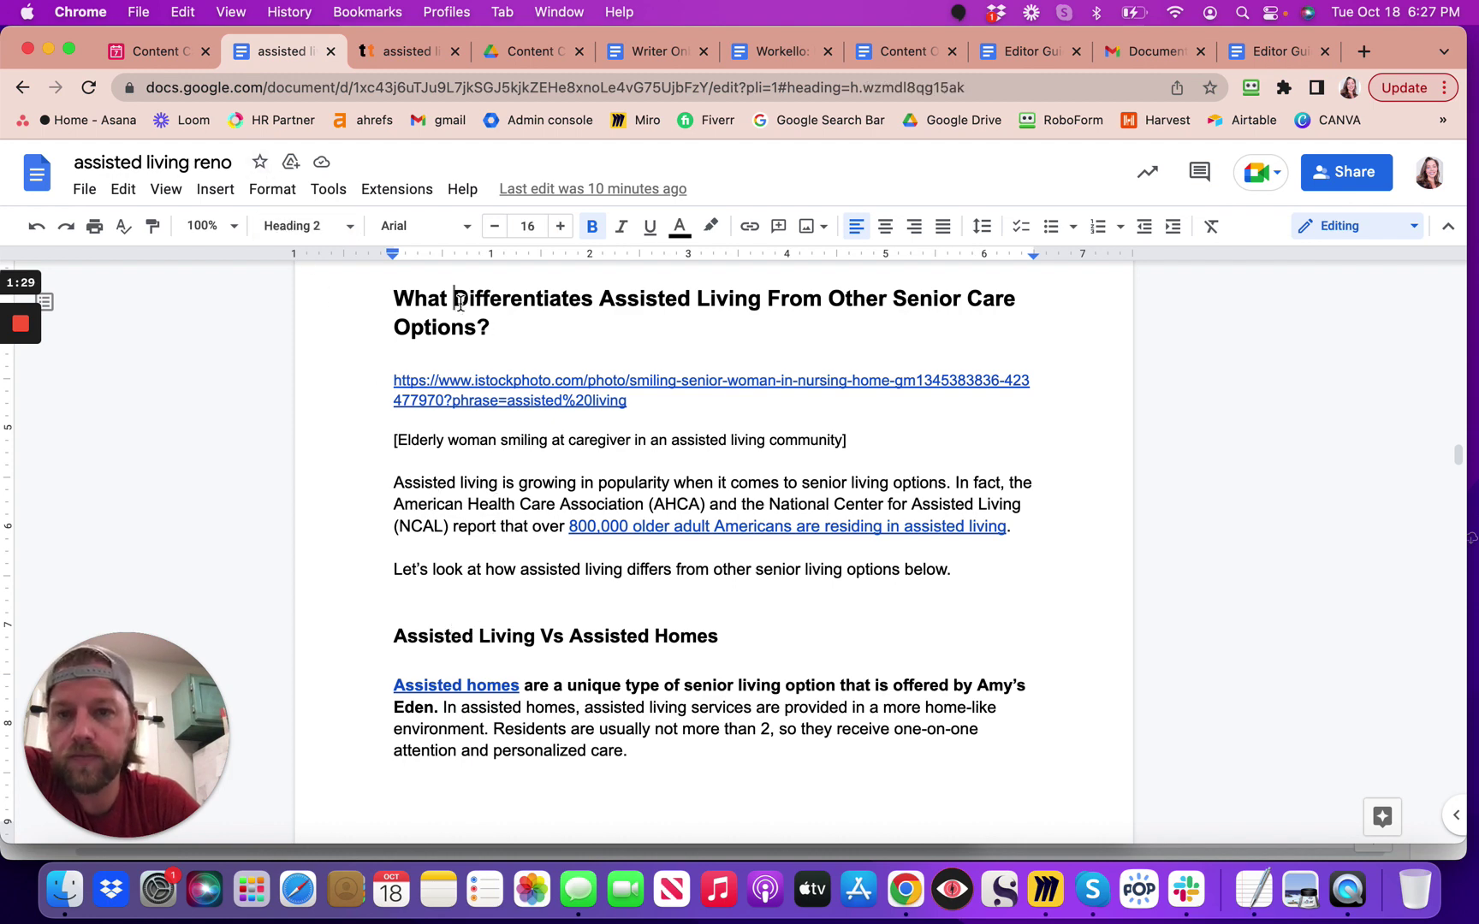
pyautogui.scroll(-5, 461, 305)
pyautogui.scroll(-10, 460, 304)
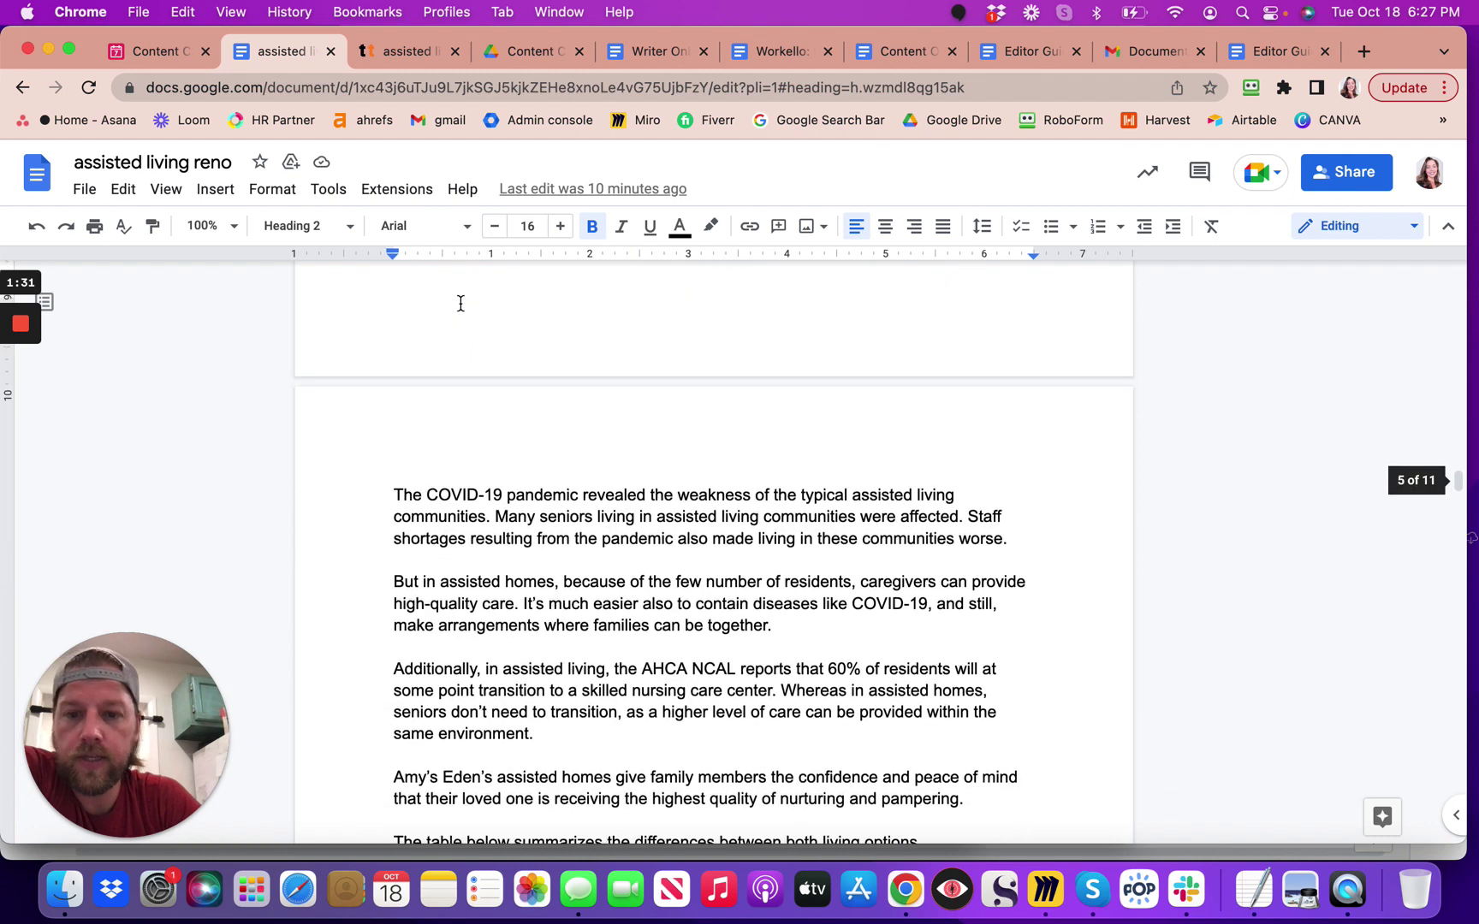
pyautogui.scroll(-6, 460, 303)
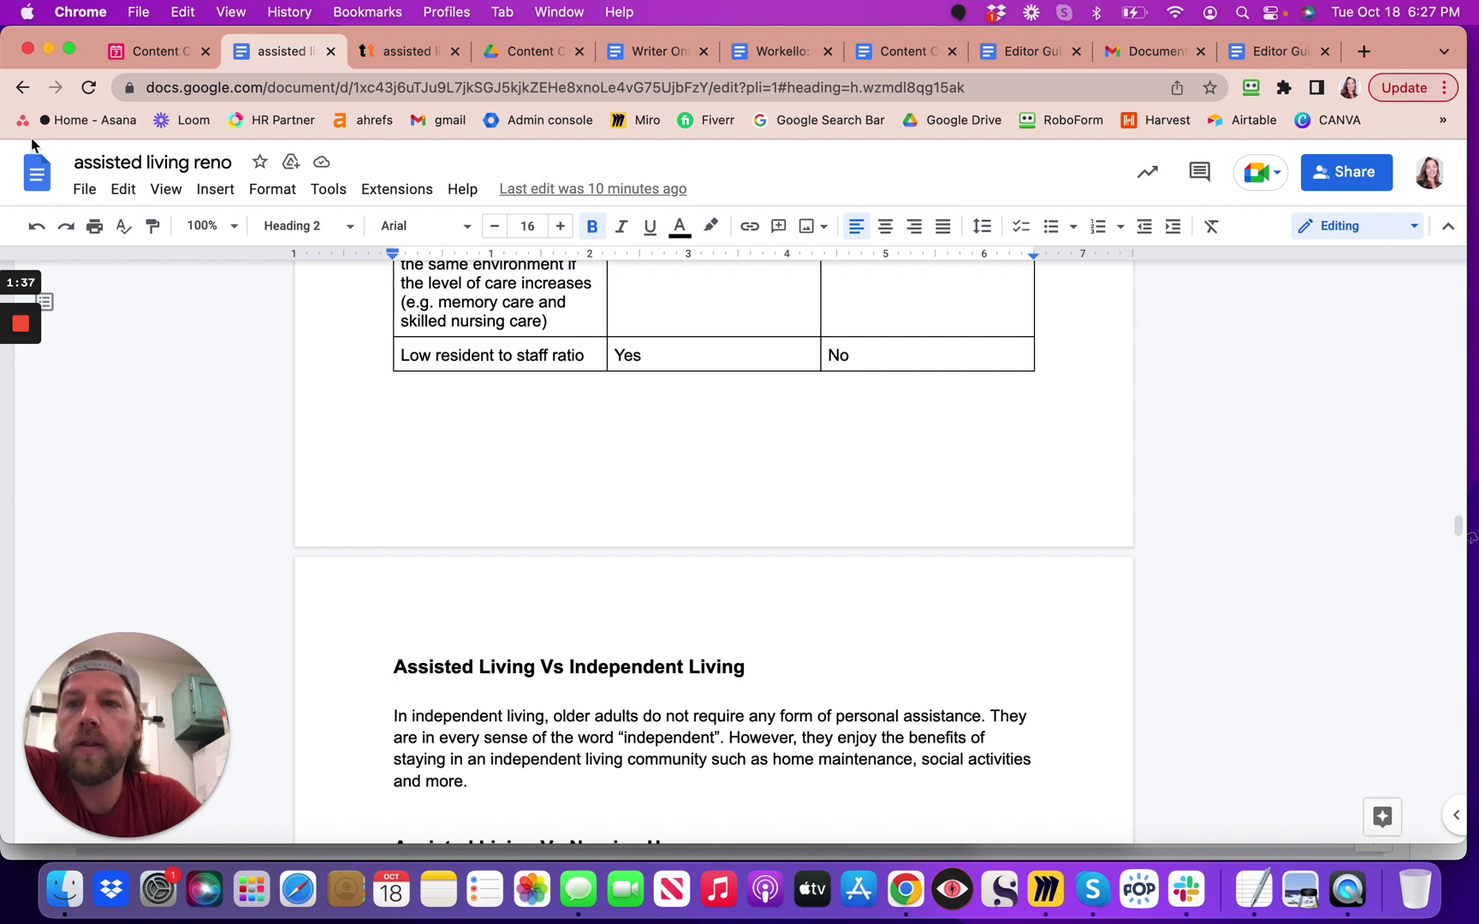
pyautogui.click(34, 180)
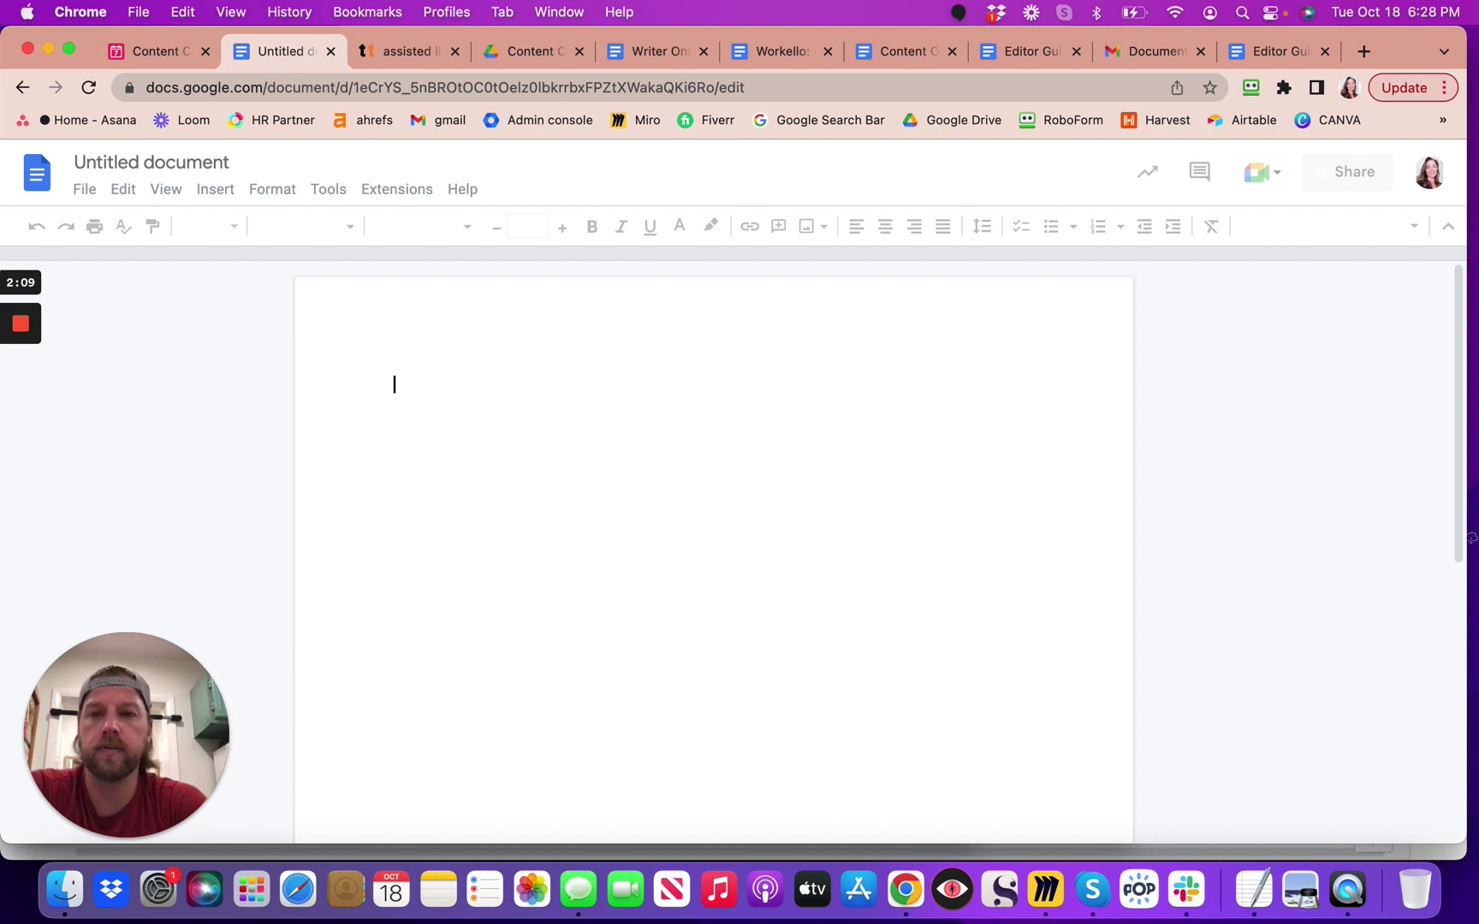
# Type 'Title of My Article Here' and 'First main topic', followed by lines of filler text.
pyautogui.write('Title of My Article Here')
pyautogui.press('Return')
pyautogui.press('Return')
pyautogui.press('Return')
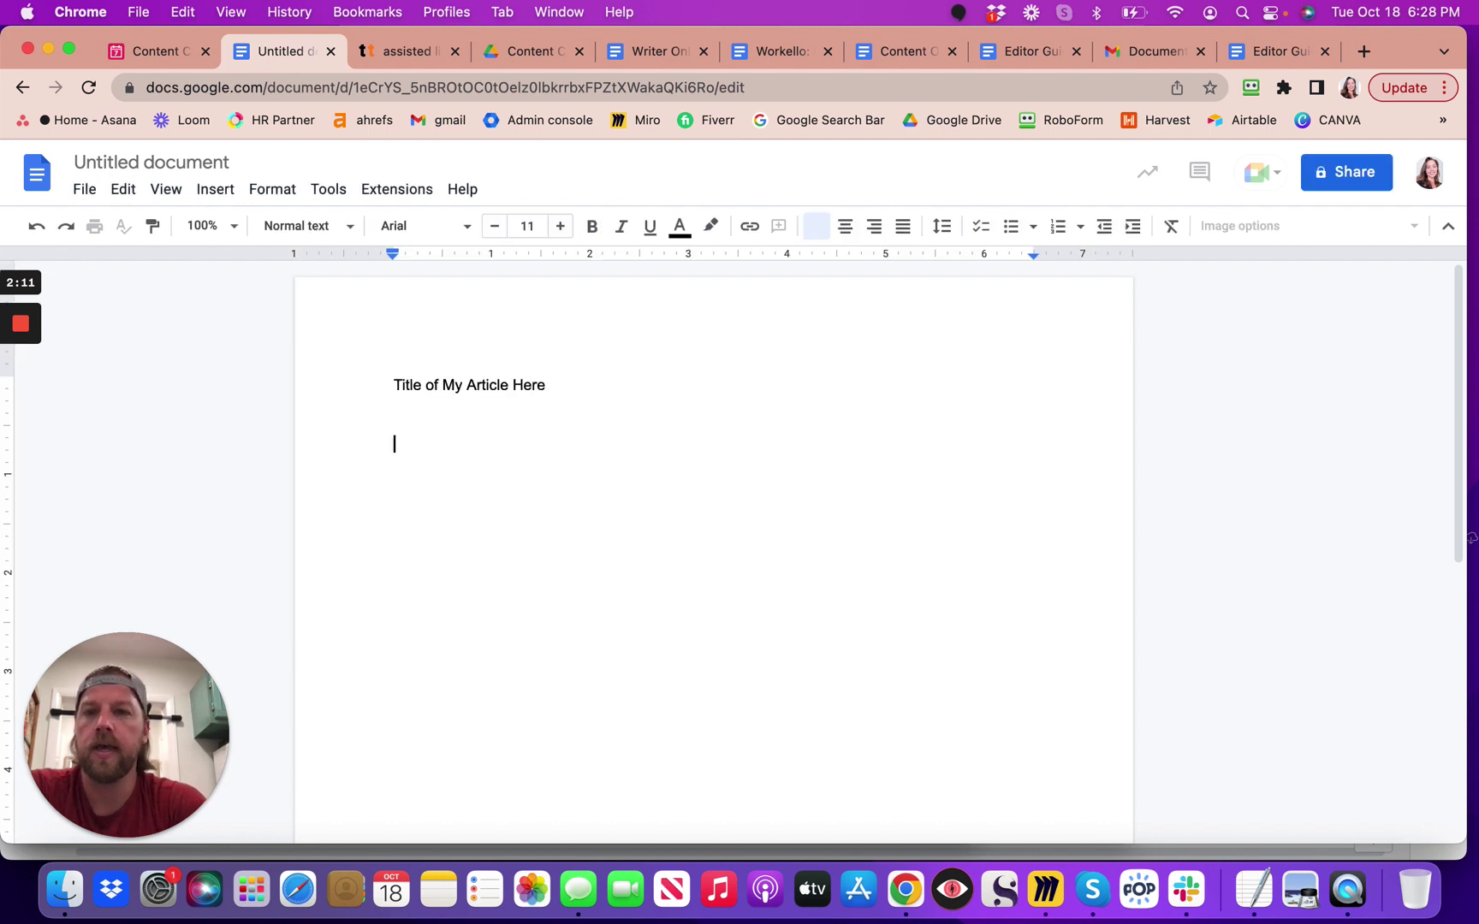
pyautogui.write('Firs')
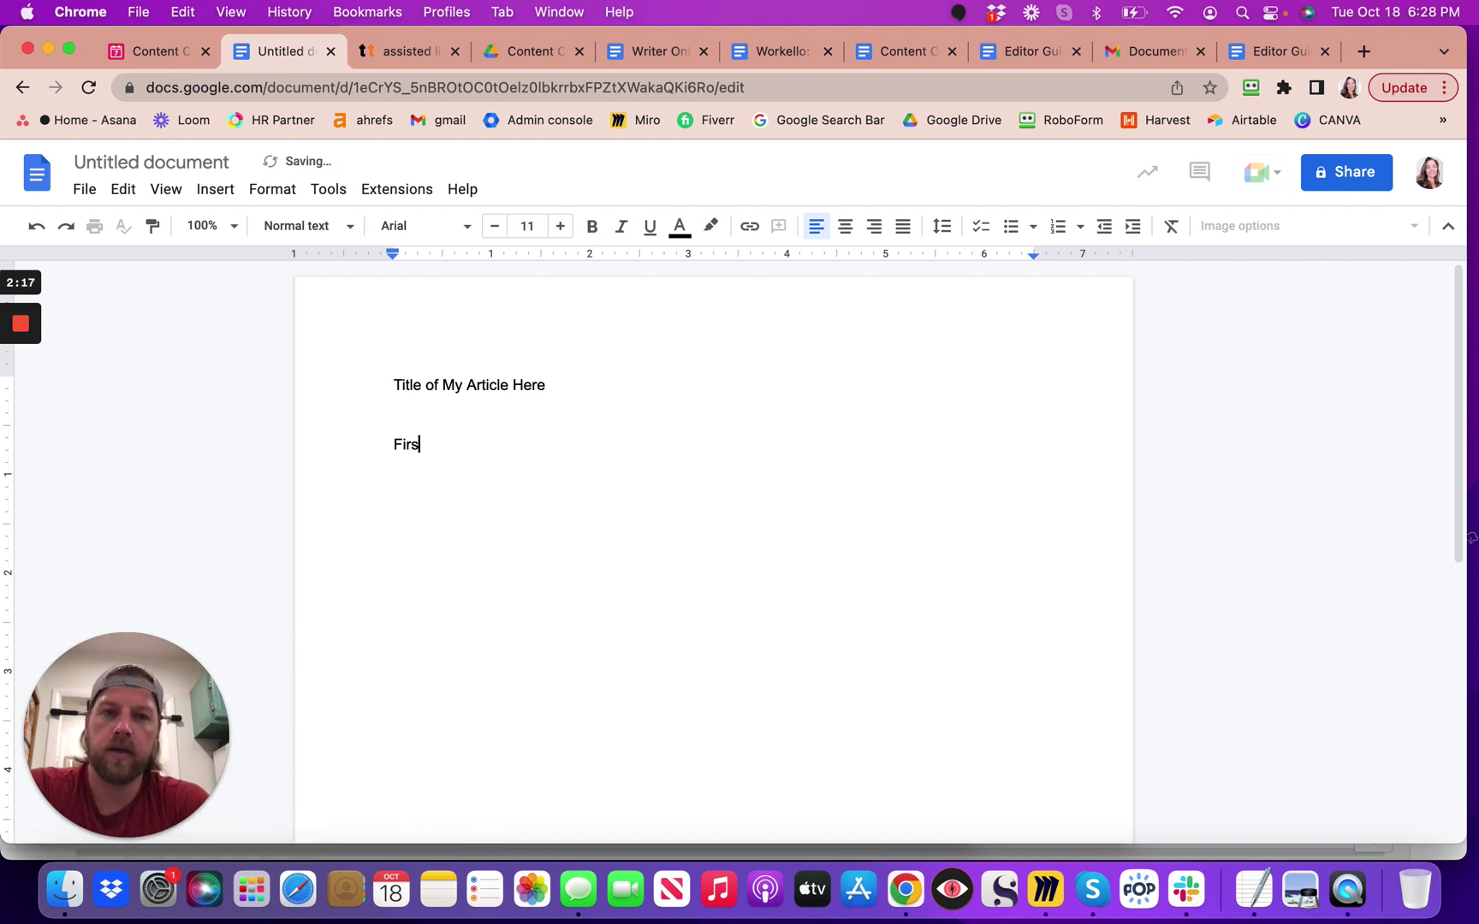
pyautogui.write('t main topic')
pyautogui.press('Return')
pyautogui.press('Return')
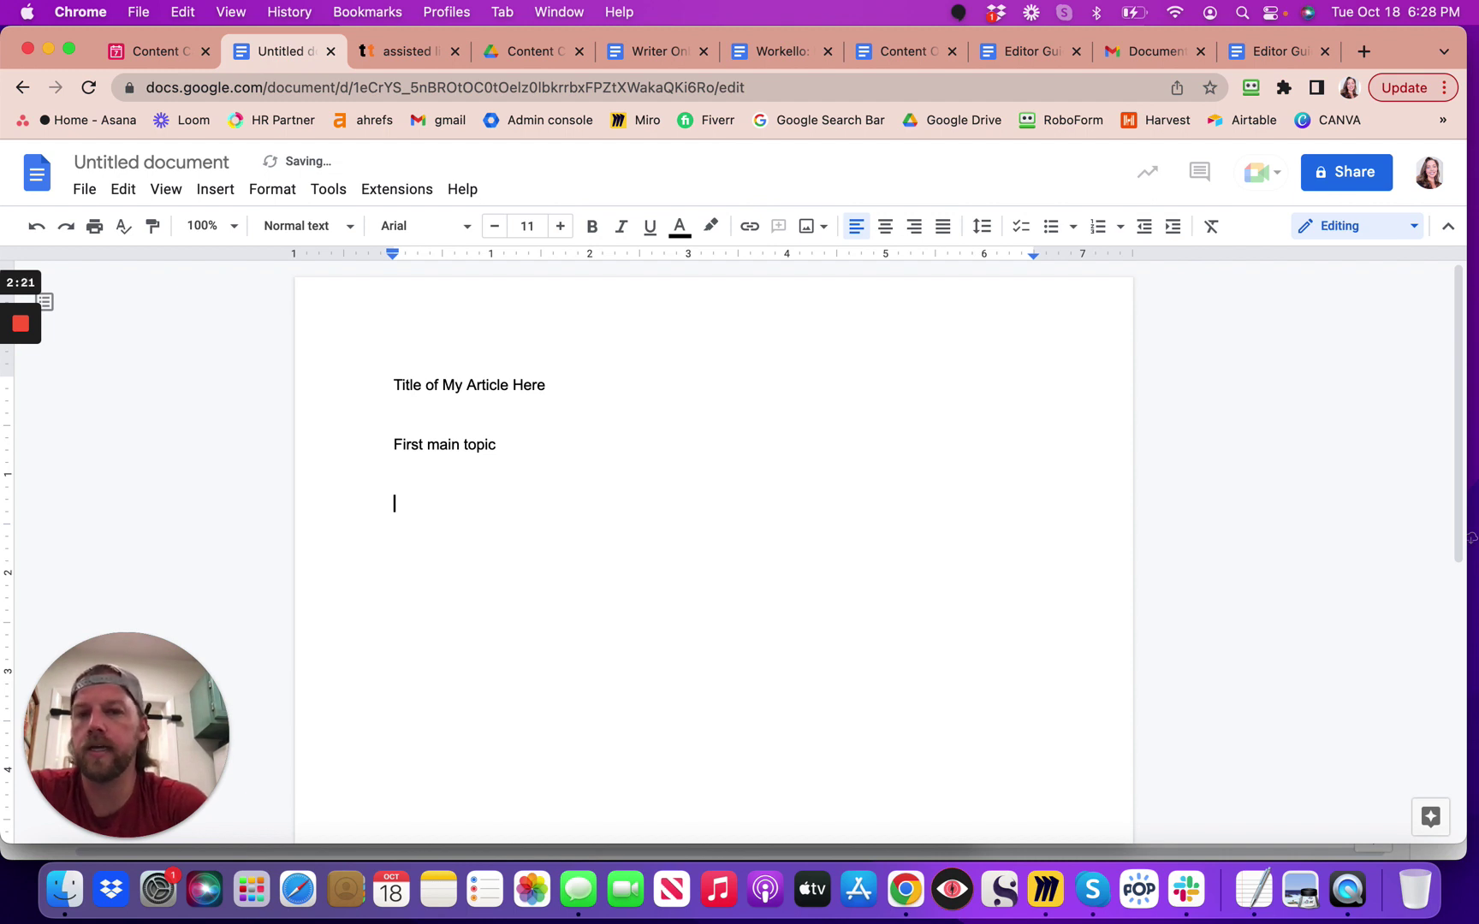
pyautogui.write(';lkasjdf;lkajsdl;fkjadls;kf')
pyautogui.press('Return')
pyautogui.write('A;slkjdf;laksjfl;kajdsf')
pyautogui.press('Return')
pyautogui.press('Return')
pyautogui.write(';aljksd;flkjasd;f')
pyautogui.press('Return')
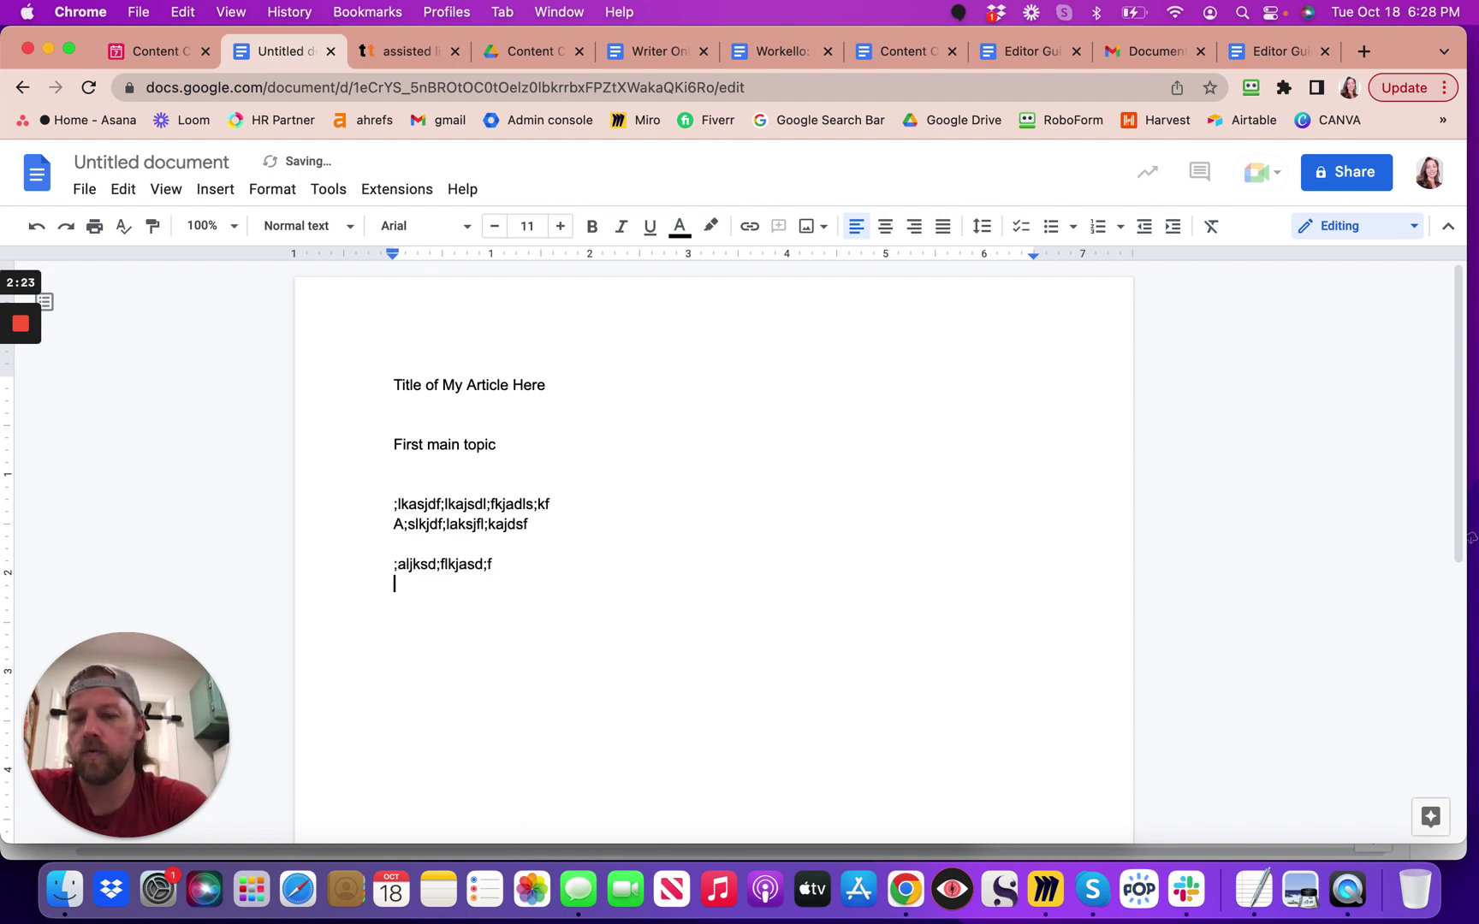
pyautogui.write('A;lskdjf;laksjdfl;')
pyautogui.press('Return')
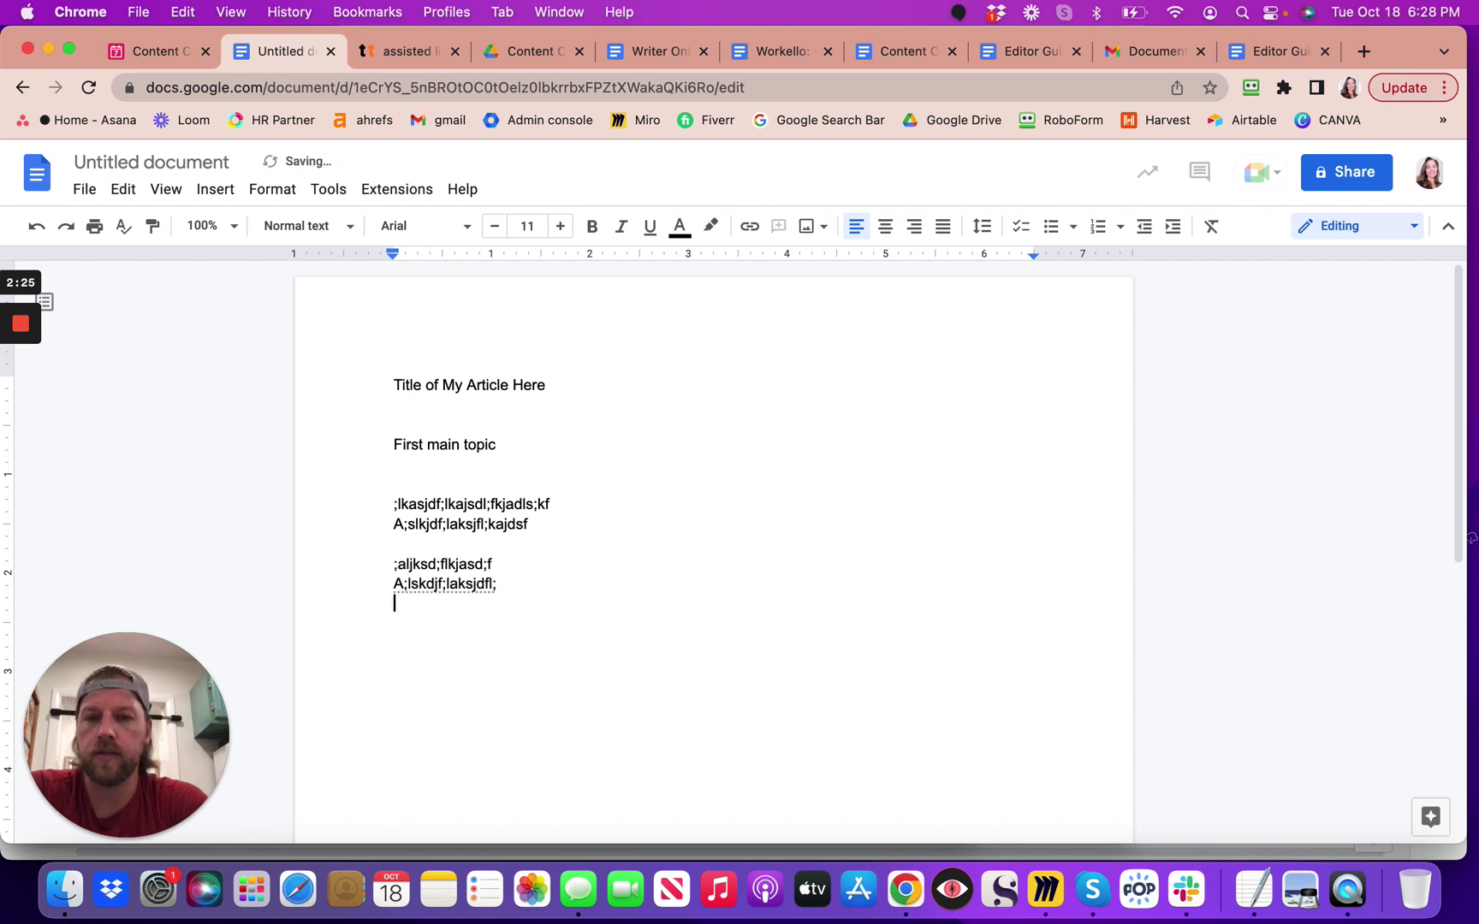
pyautogui.press('Return')
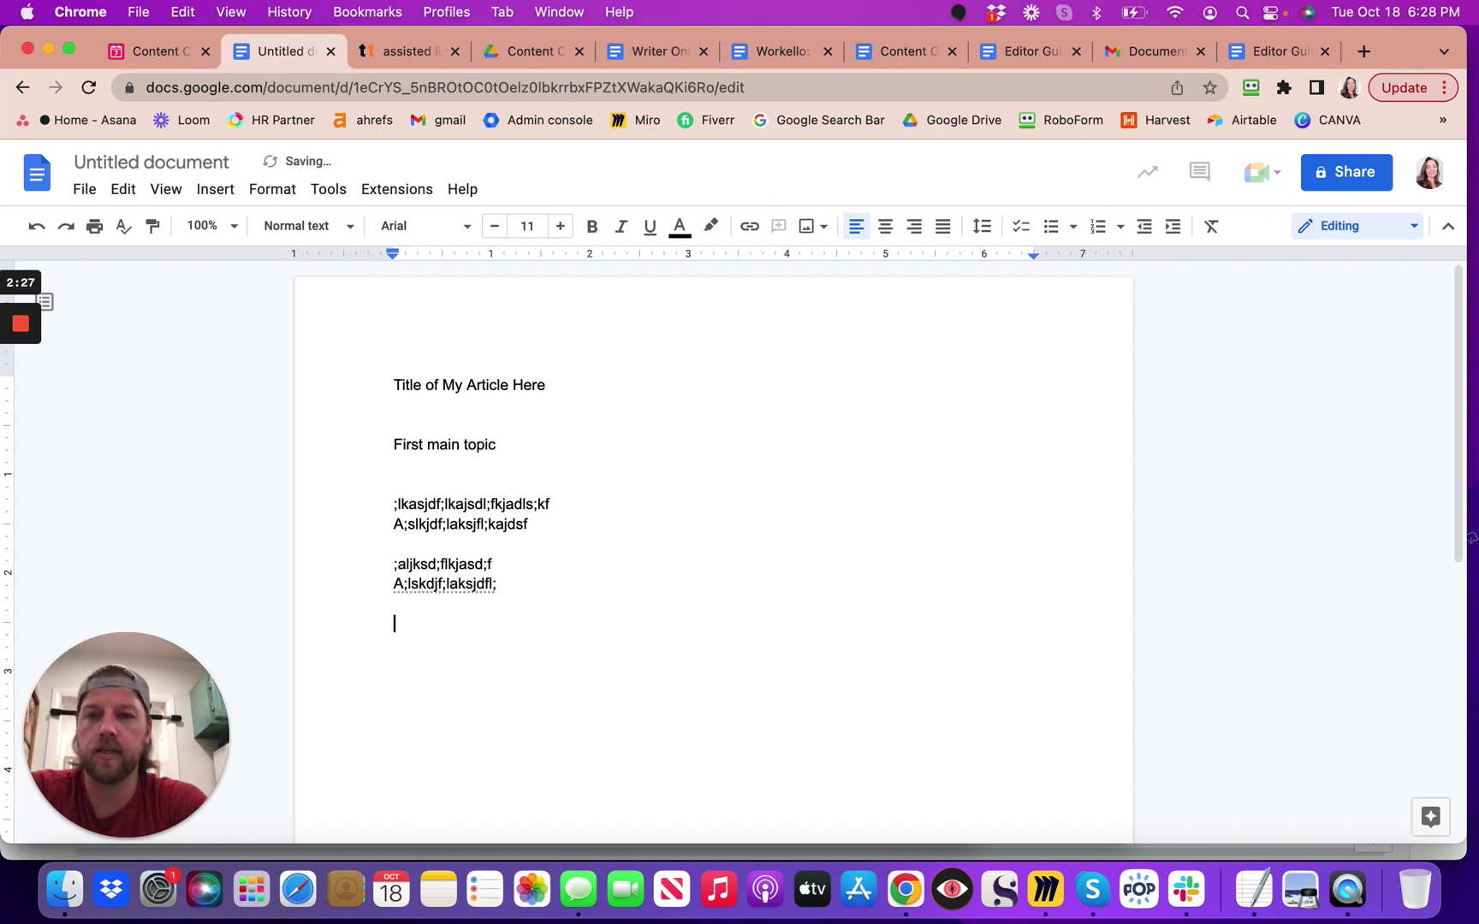
# Add 'Second main topic' with pasted filler text beneath it.
pyautogui.write('Second main topi')
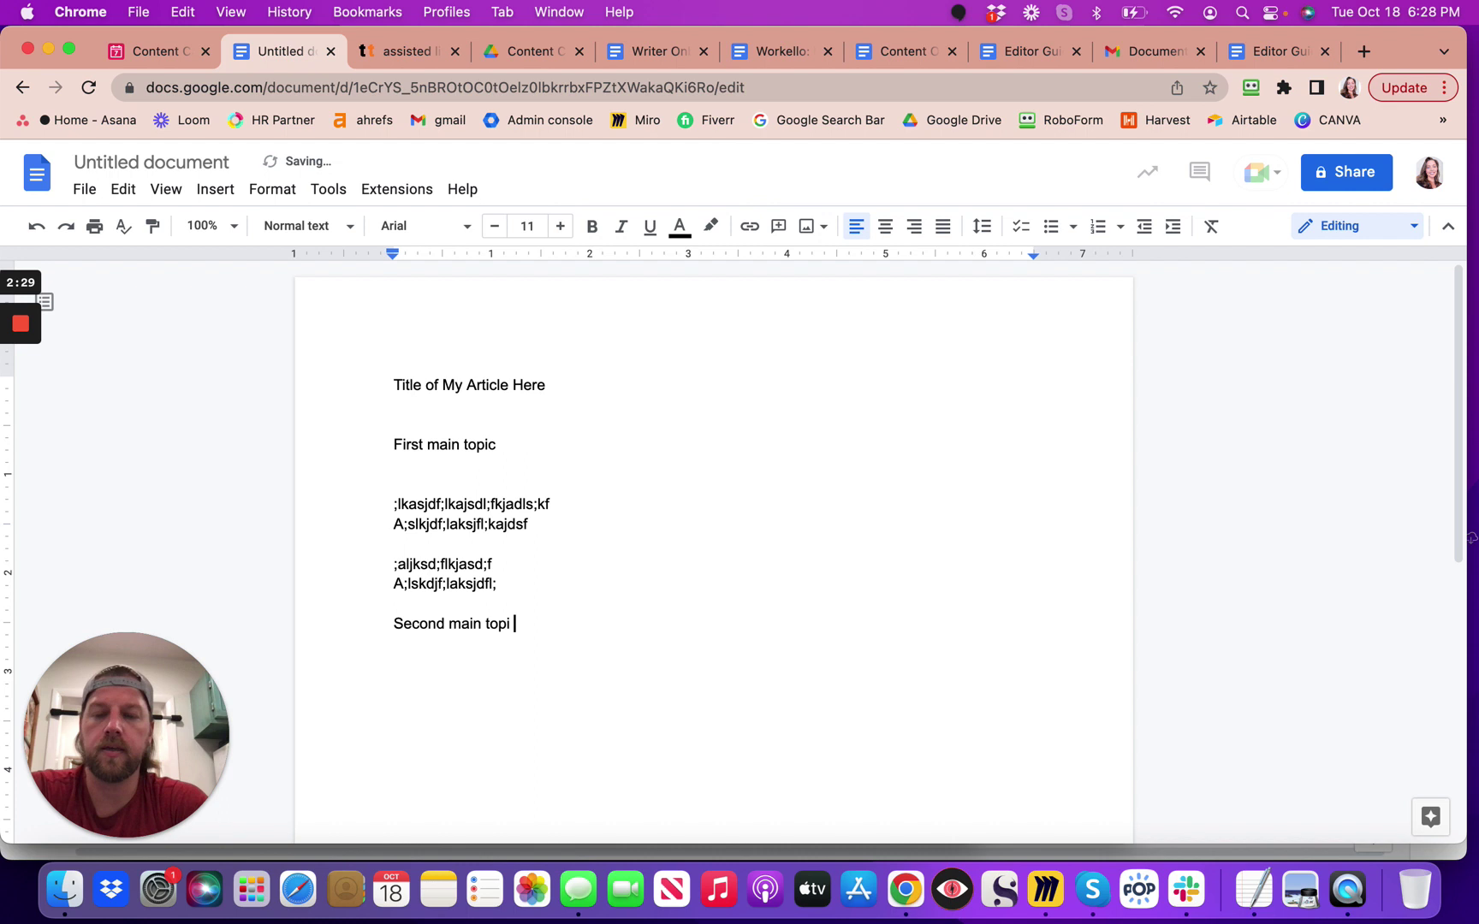
pyautogui.press('Return')
pyautogui.press('BackSpace')
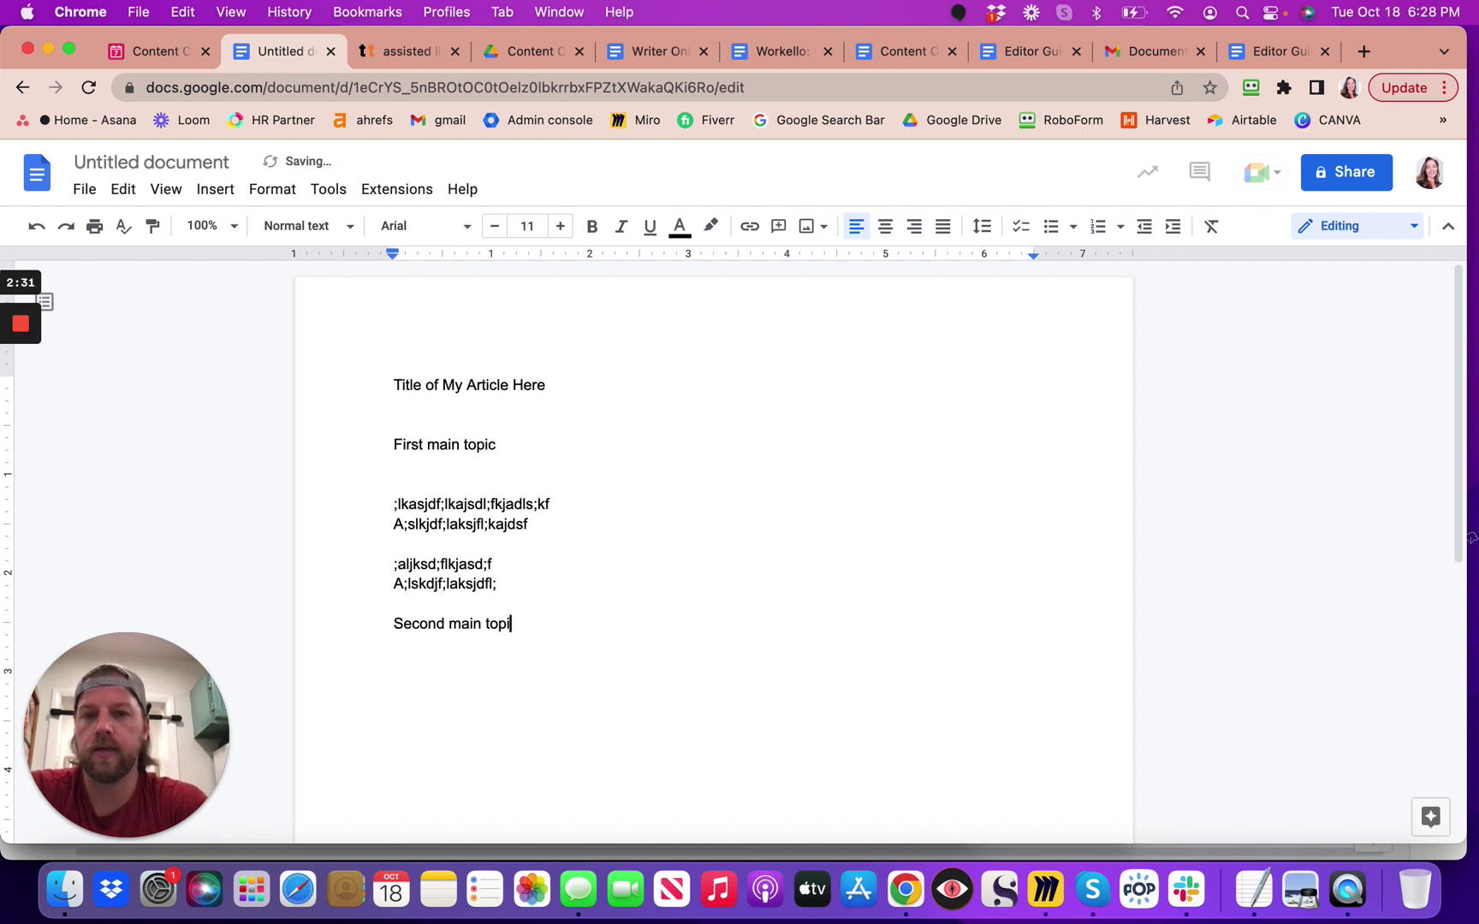
pyautogui.write('c')
pyautogui.press('Return')
pyautogui.press('Return')
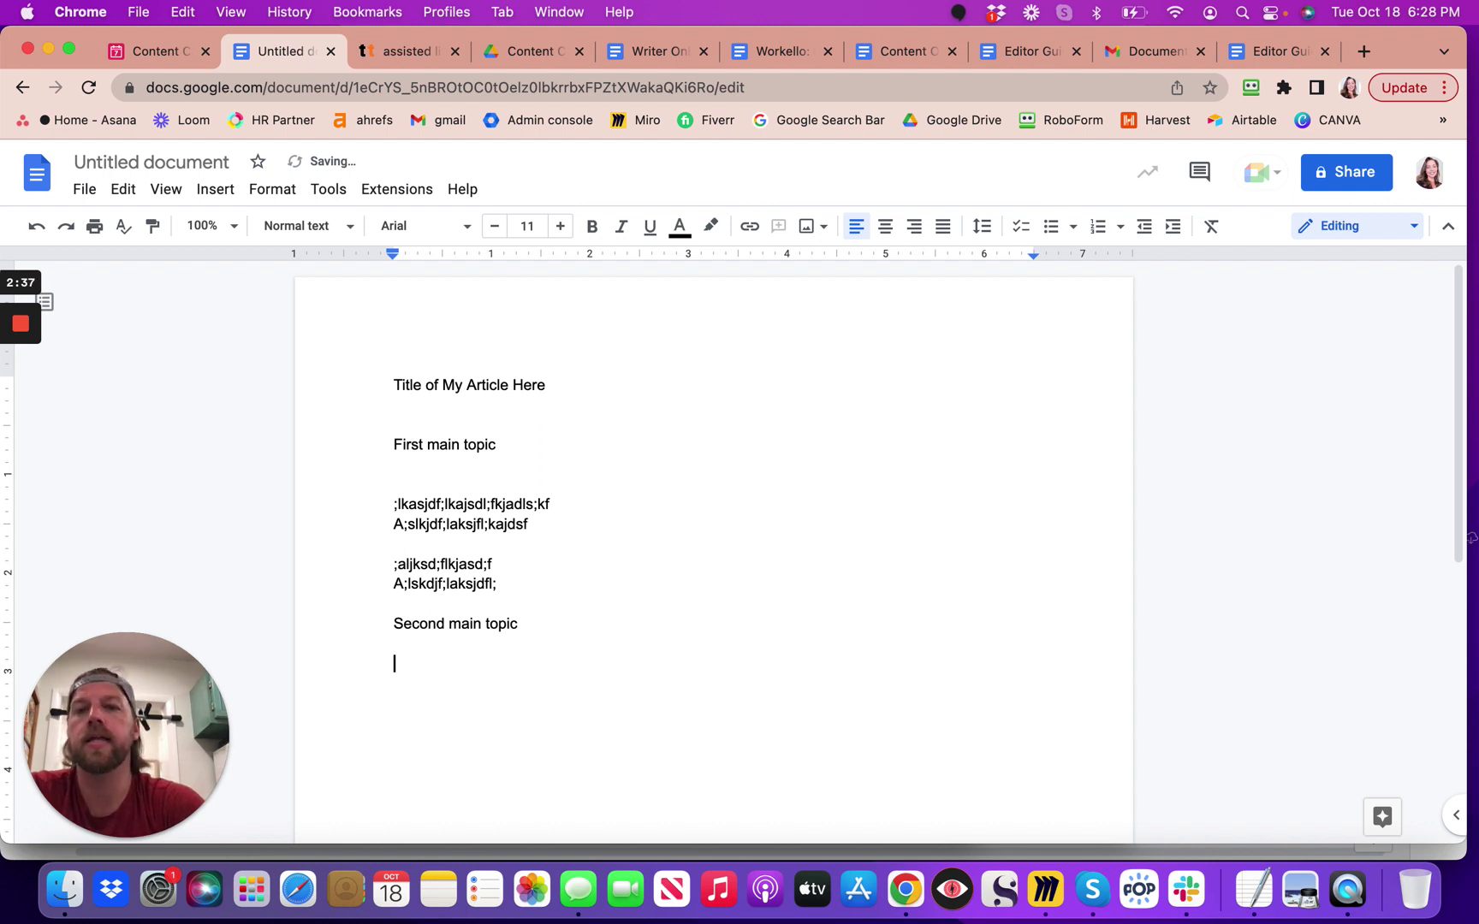
pyautogui.write(';laksjdf;lkajsdf;lkj ;laskjdf;lkajsl;dfkjasdf A;slkdj;lakjfl;k A;sldkfj;lakjfl;kaf')
pyautogui.press('Return')
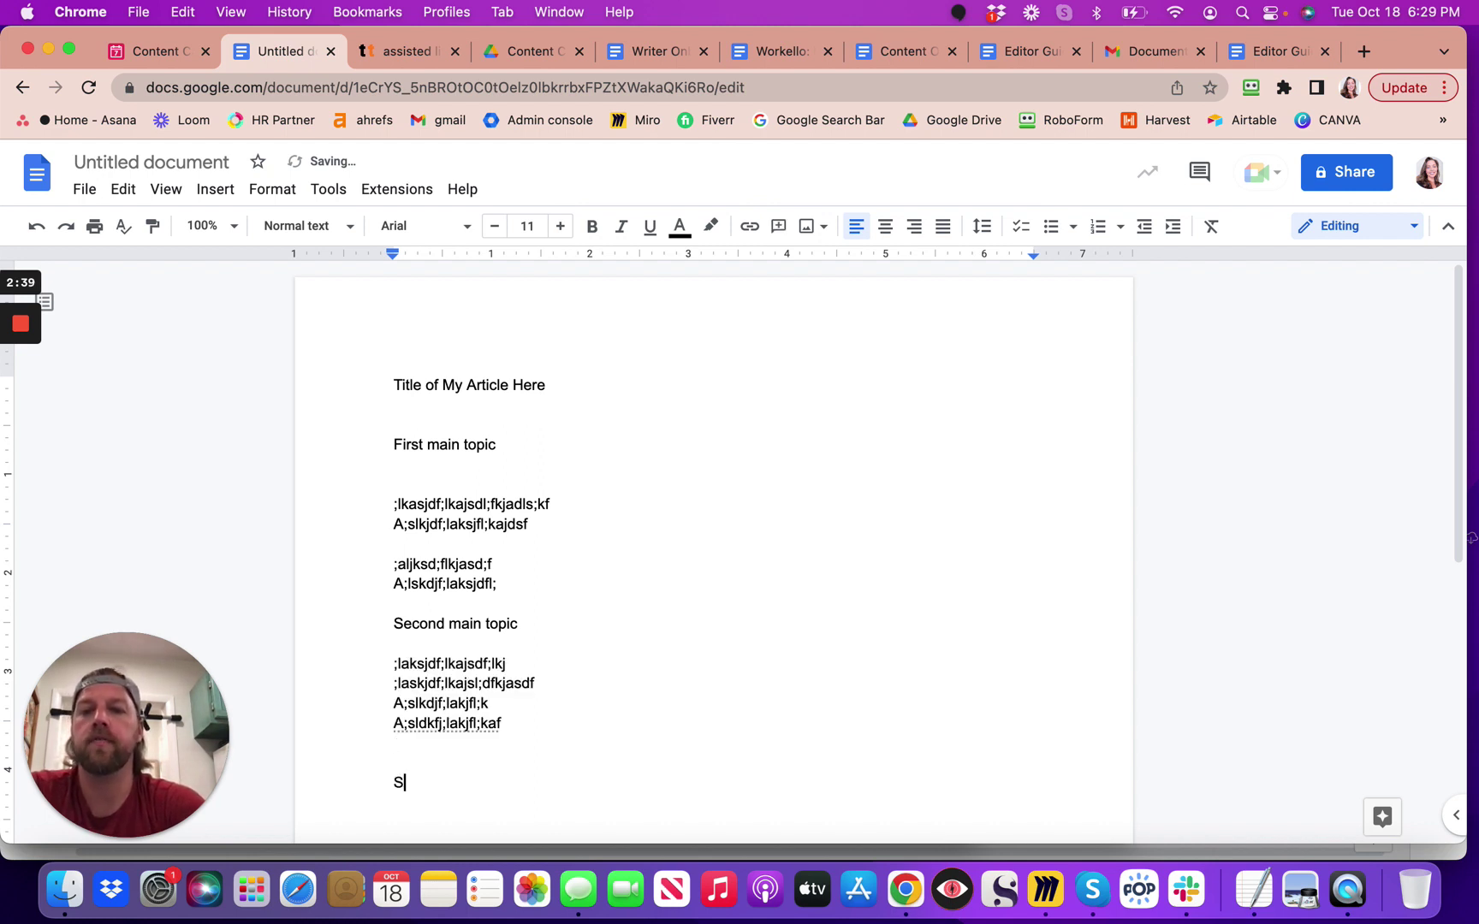
# Add 'Third main topic' with a line of filler text below it.
pyautogui.write('Third')
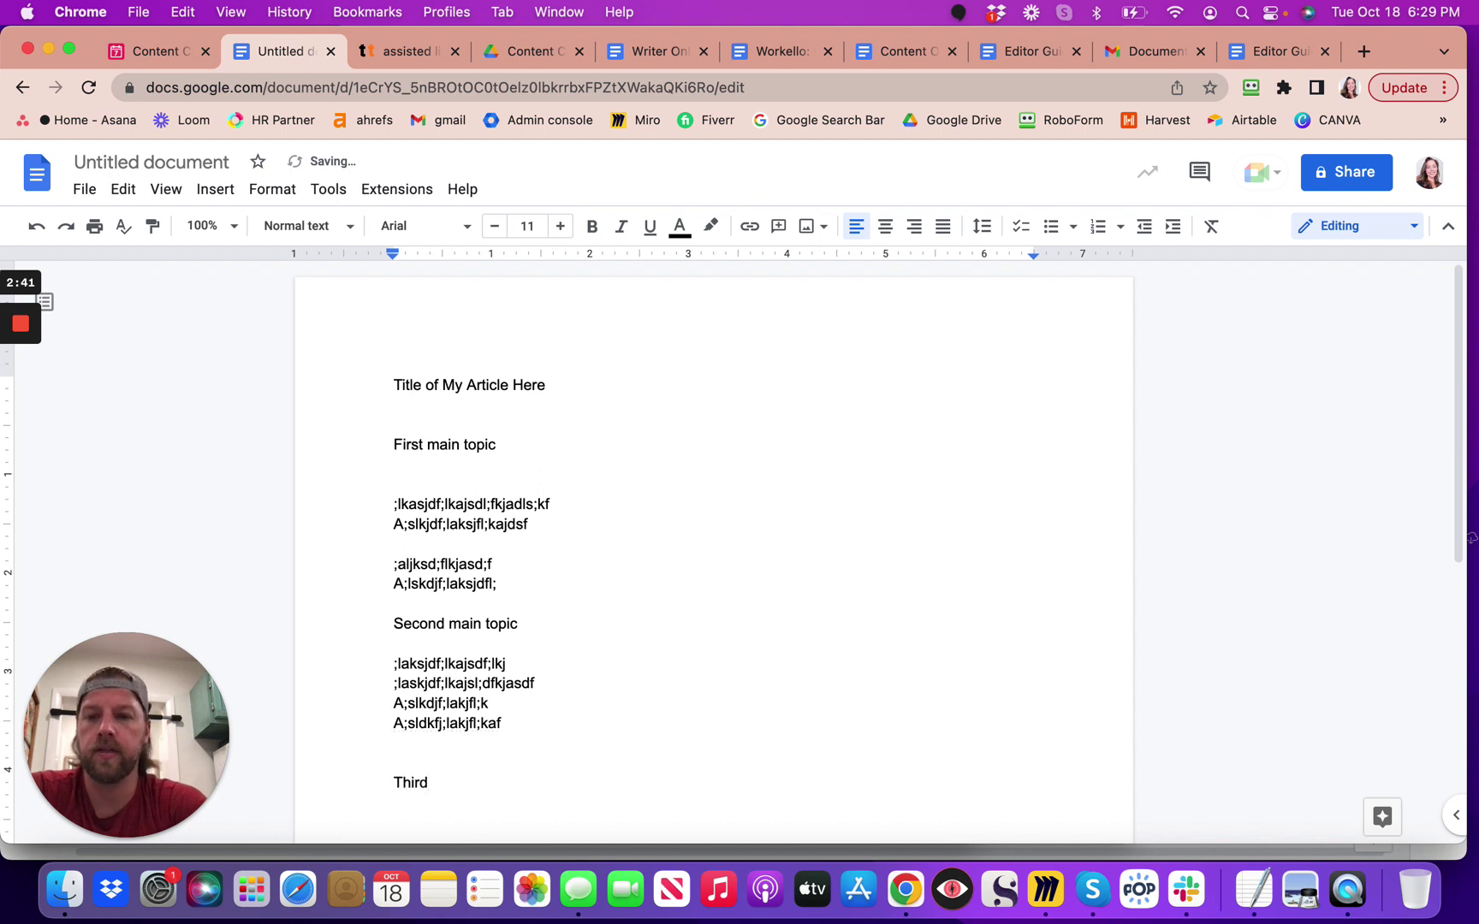
pyautogui.write(' main topic')
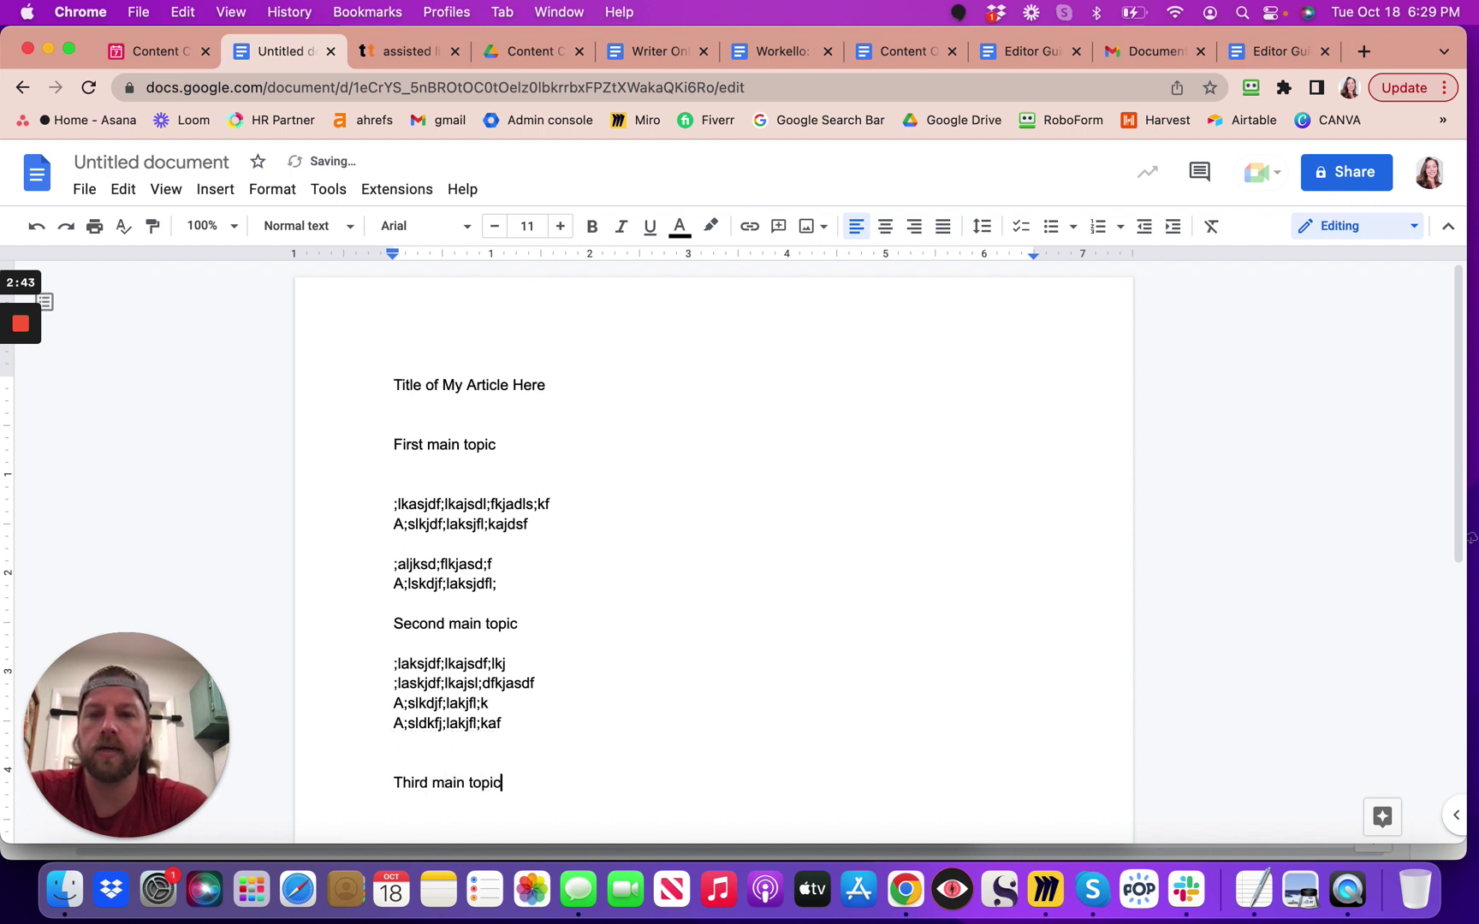
pyautogui.press('Return')
pyautogui.press('Return')
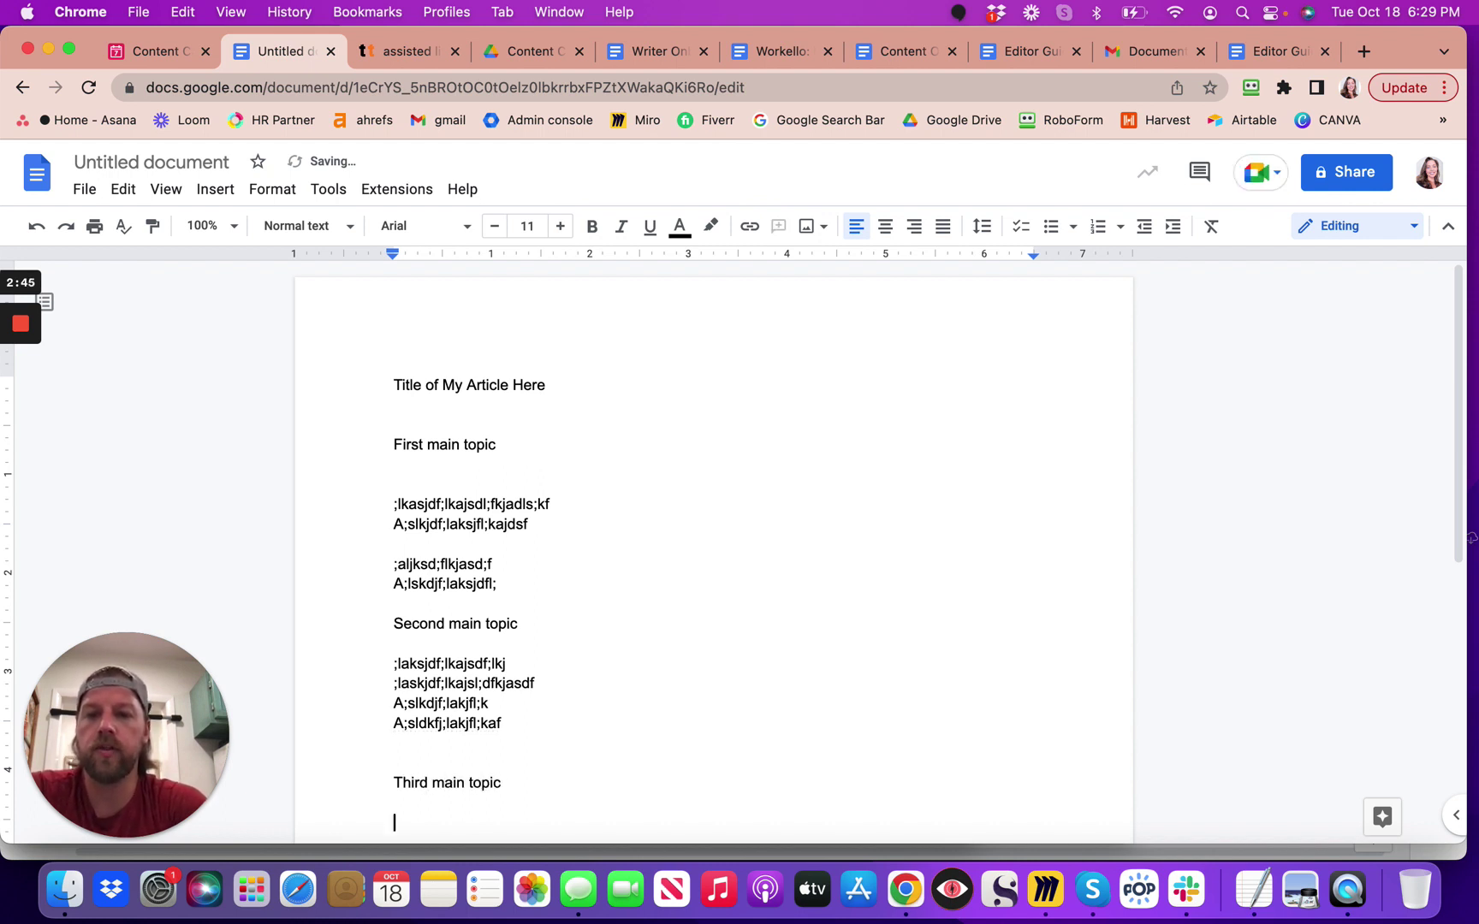
pyautogui.write('alksjdfl;kajsdf;lkjdf')
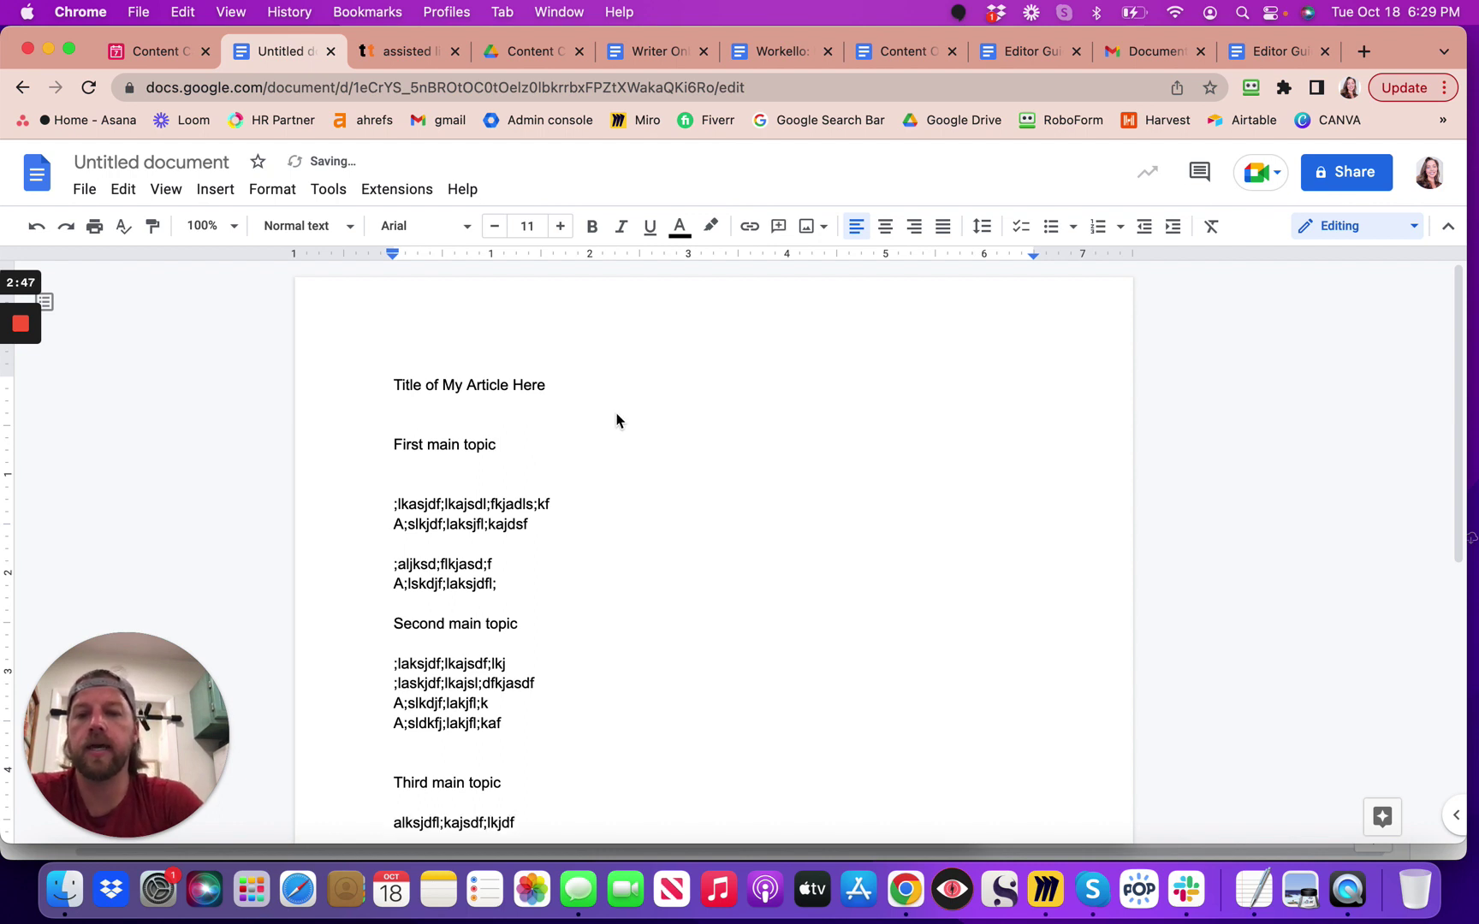
pyautogui.scroll(-4, 616, 419)
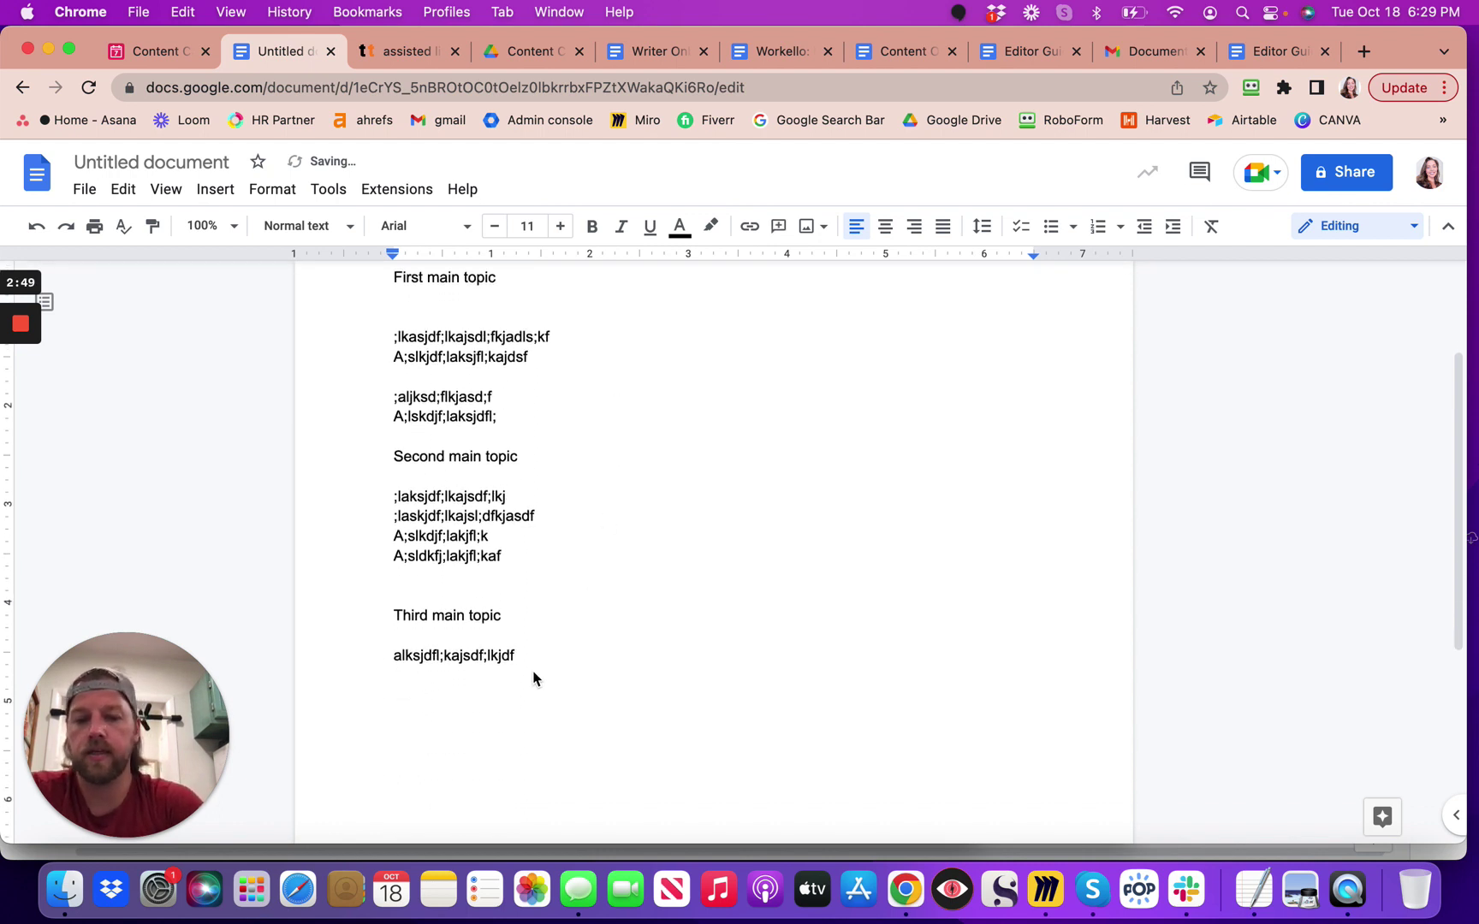
pyautogui.press('Return')
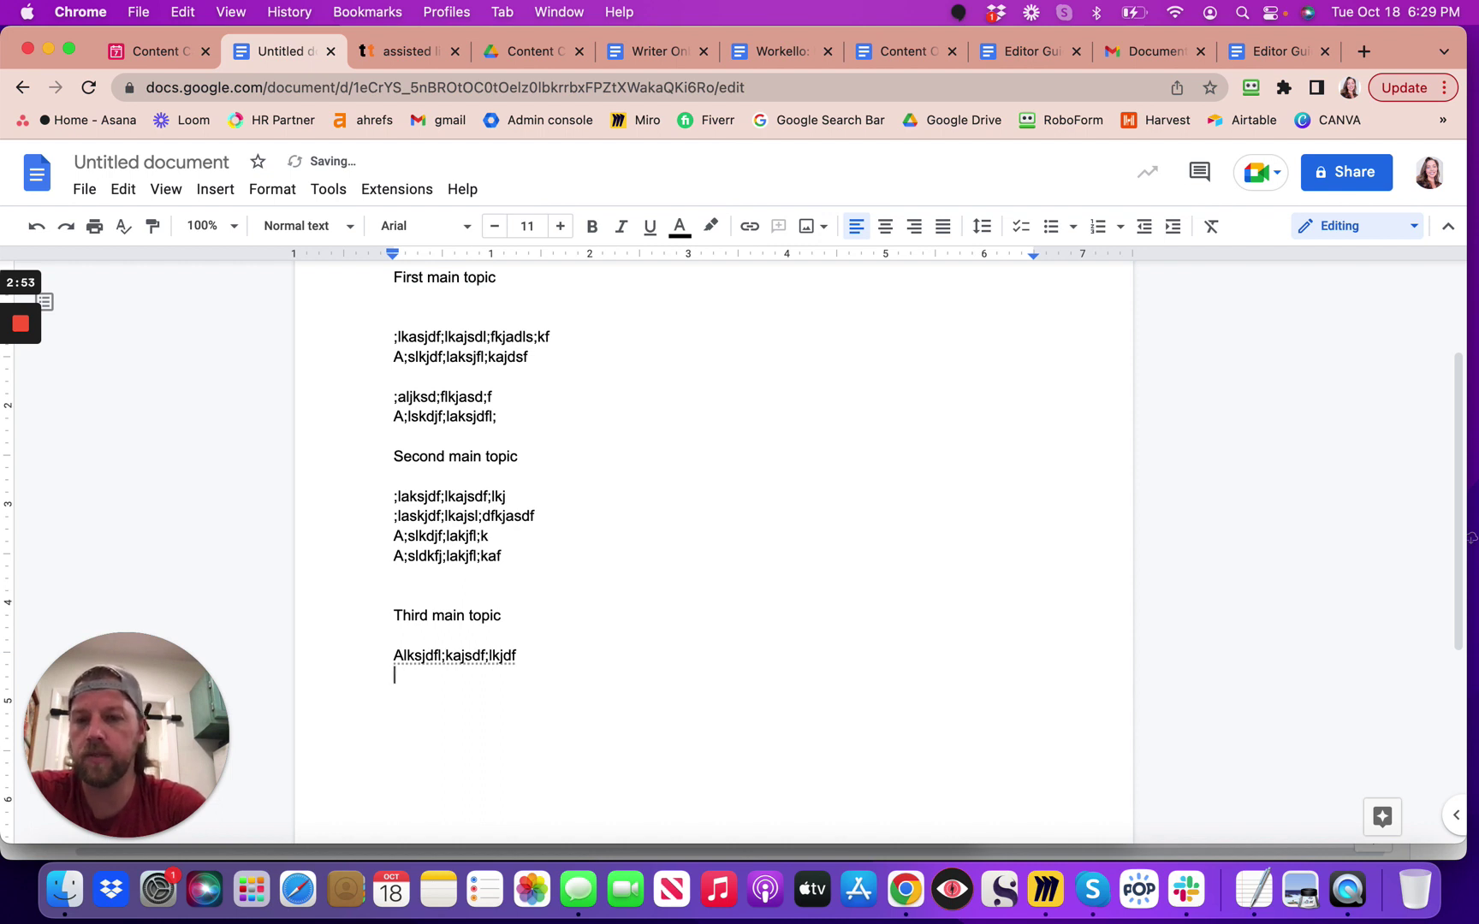
pyautogui.press('Return')
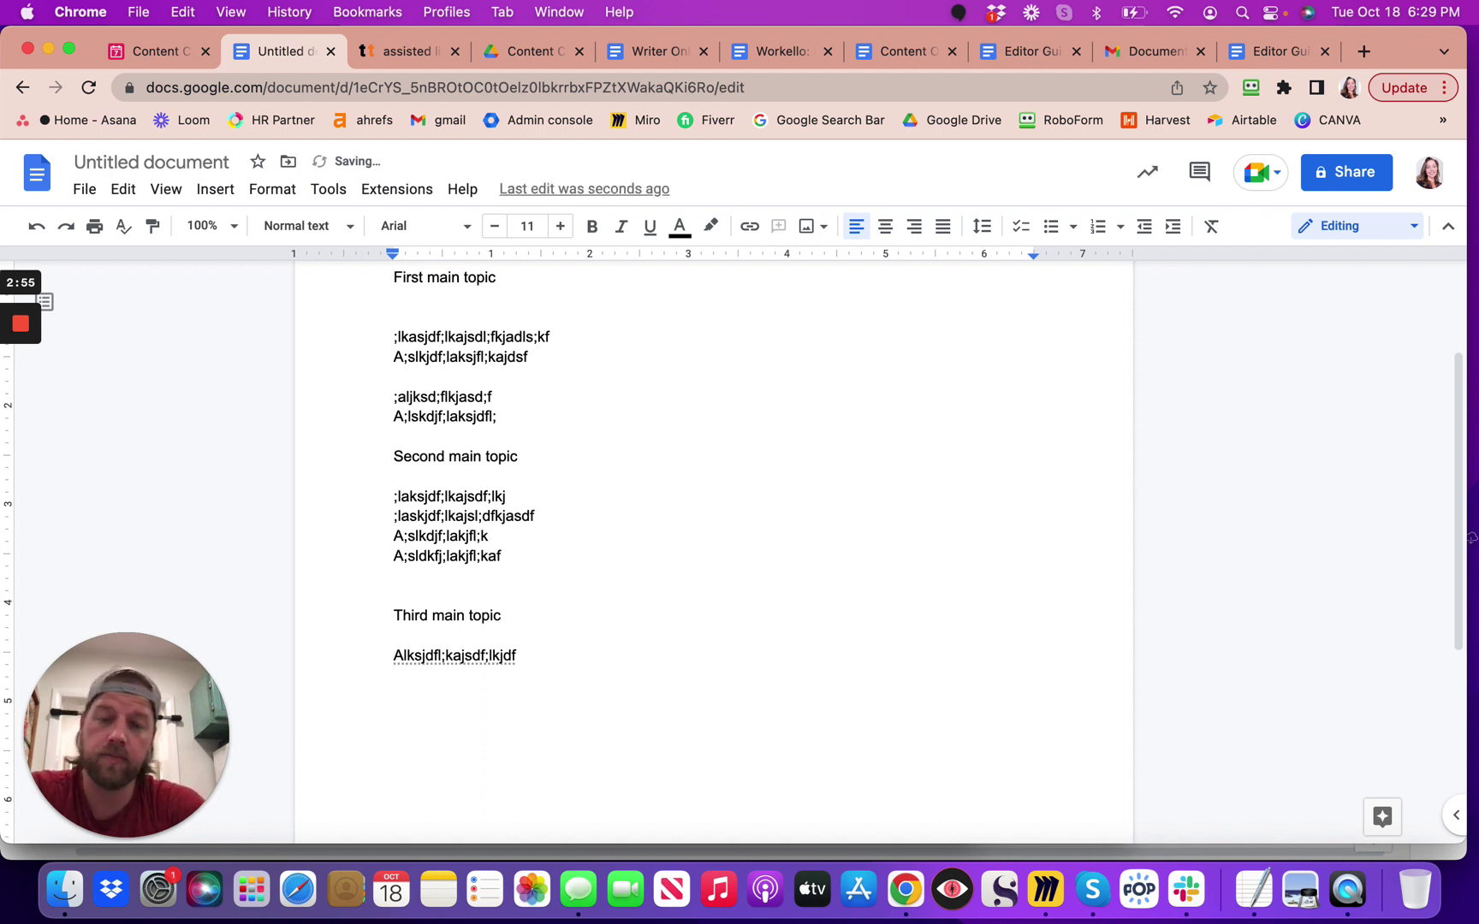
# Add 'sub-third main topic' and 'Sub third main topic', each with filler text, separated by a blank line.
pyautogui.write('sub')
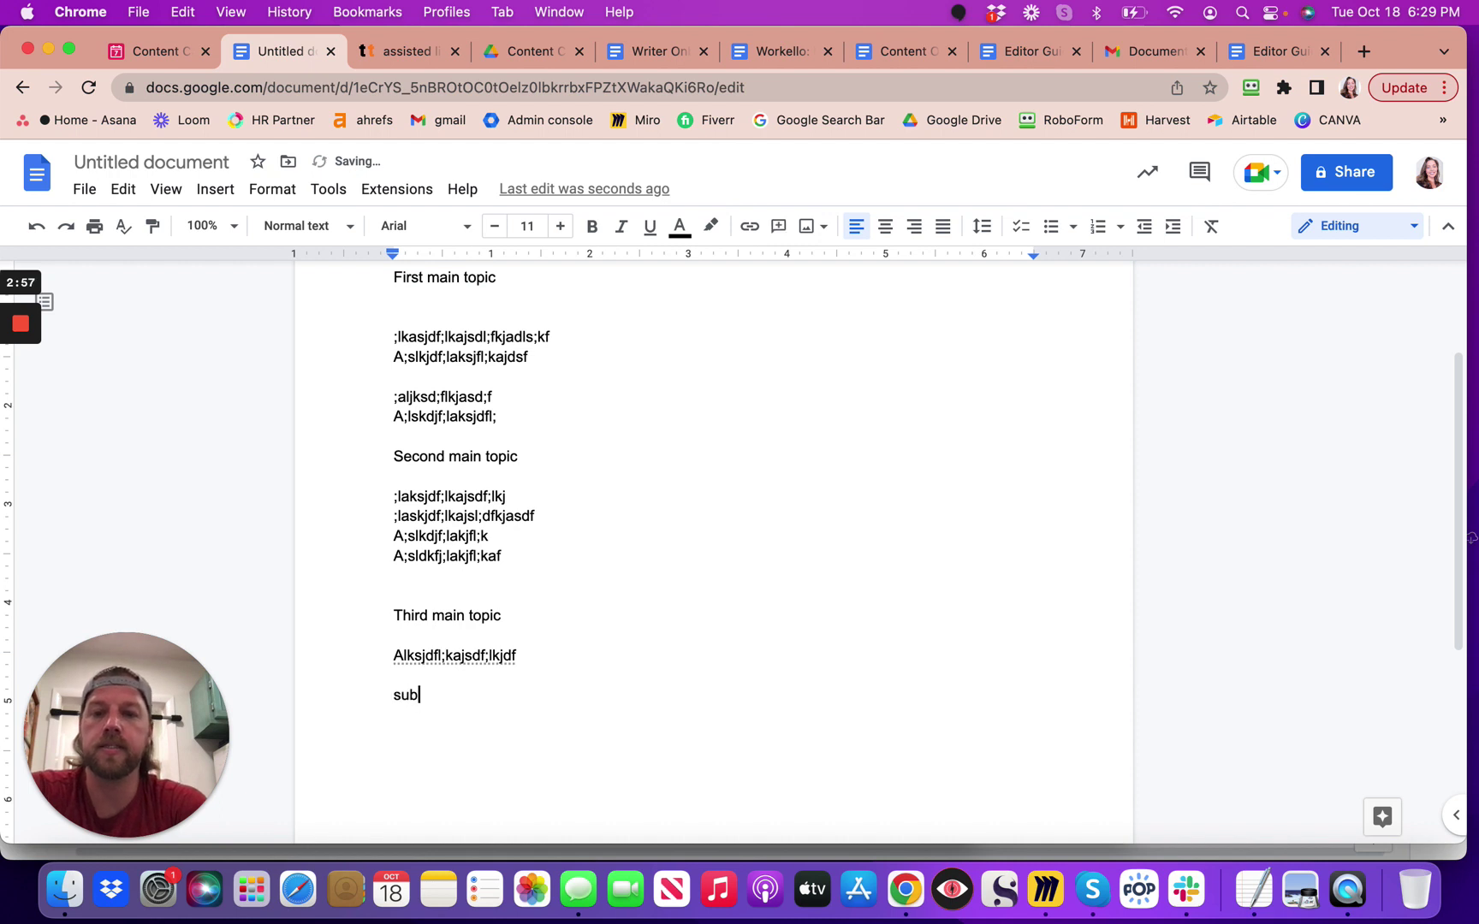
pyautogui.write('-third')
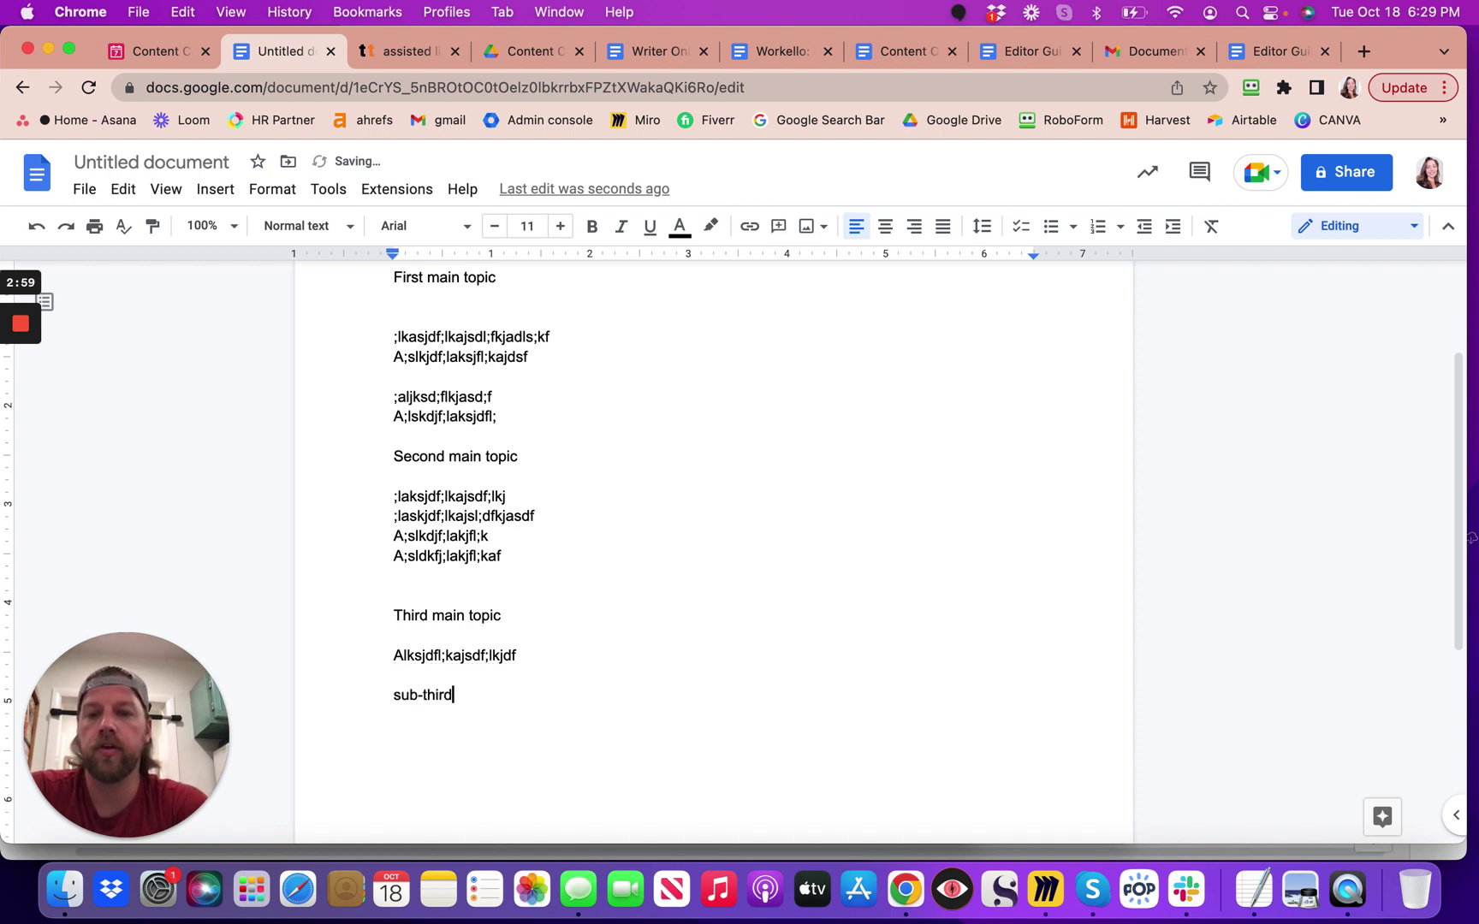
pyautogui.write(' main topic')
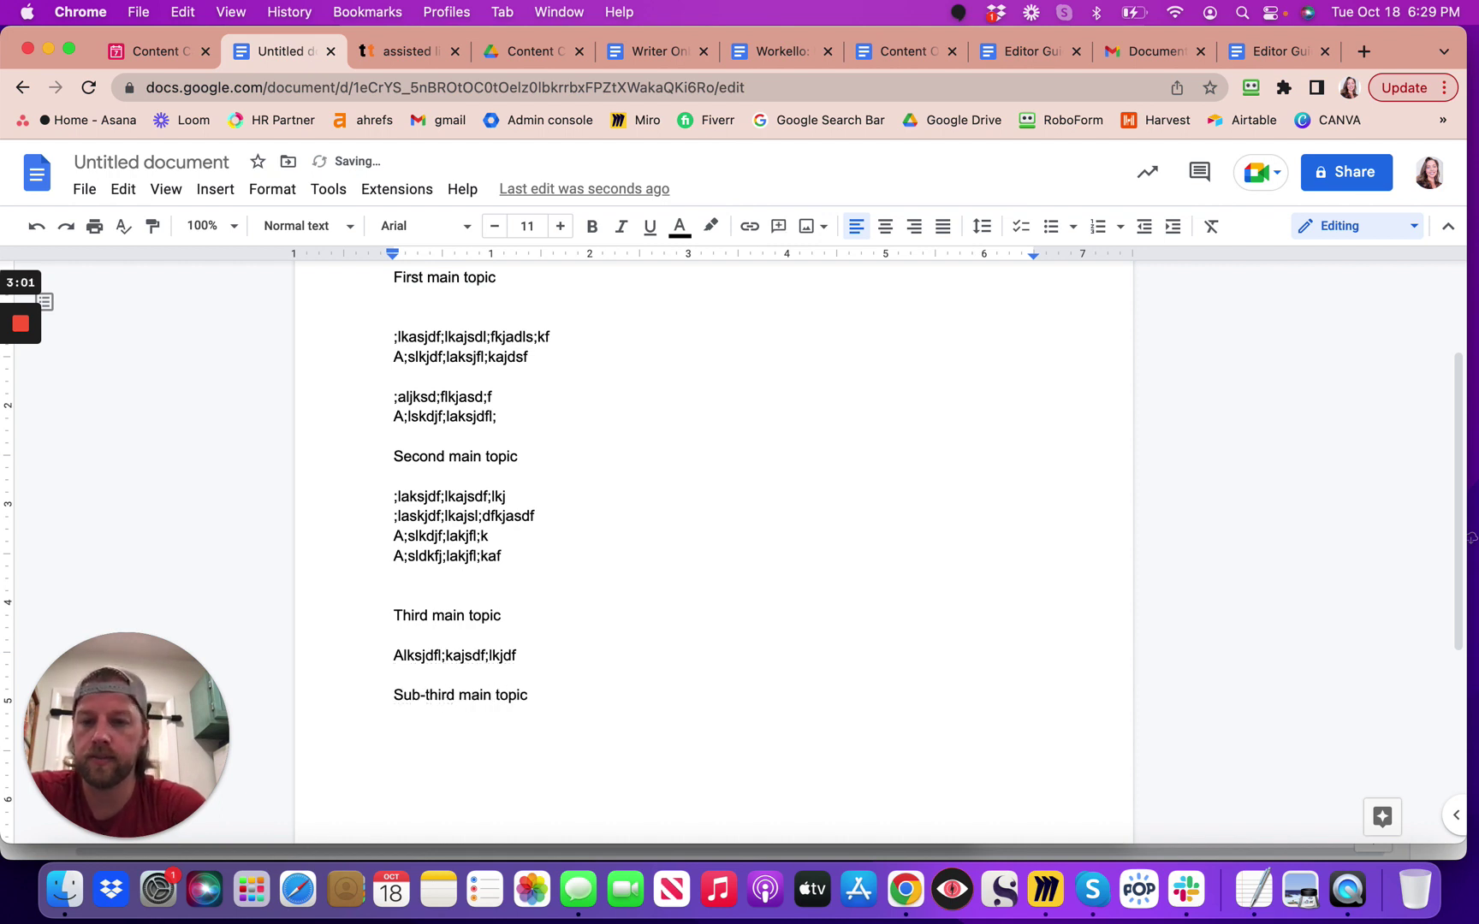
pyautogui.press('Return')
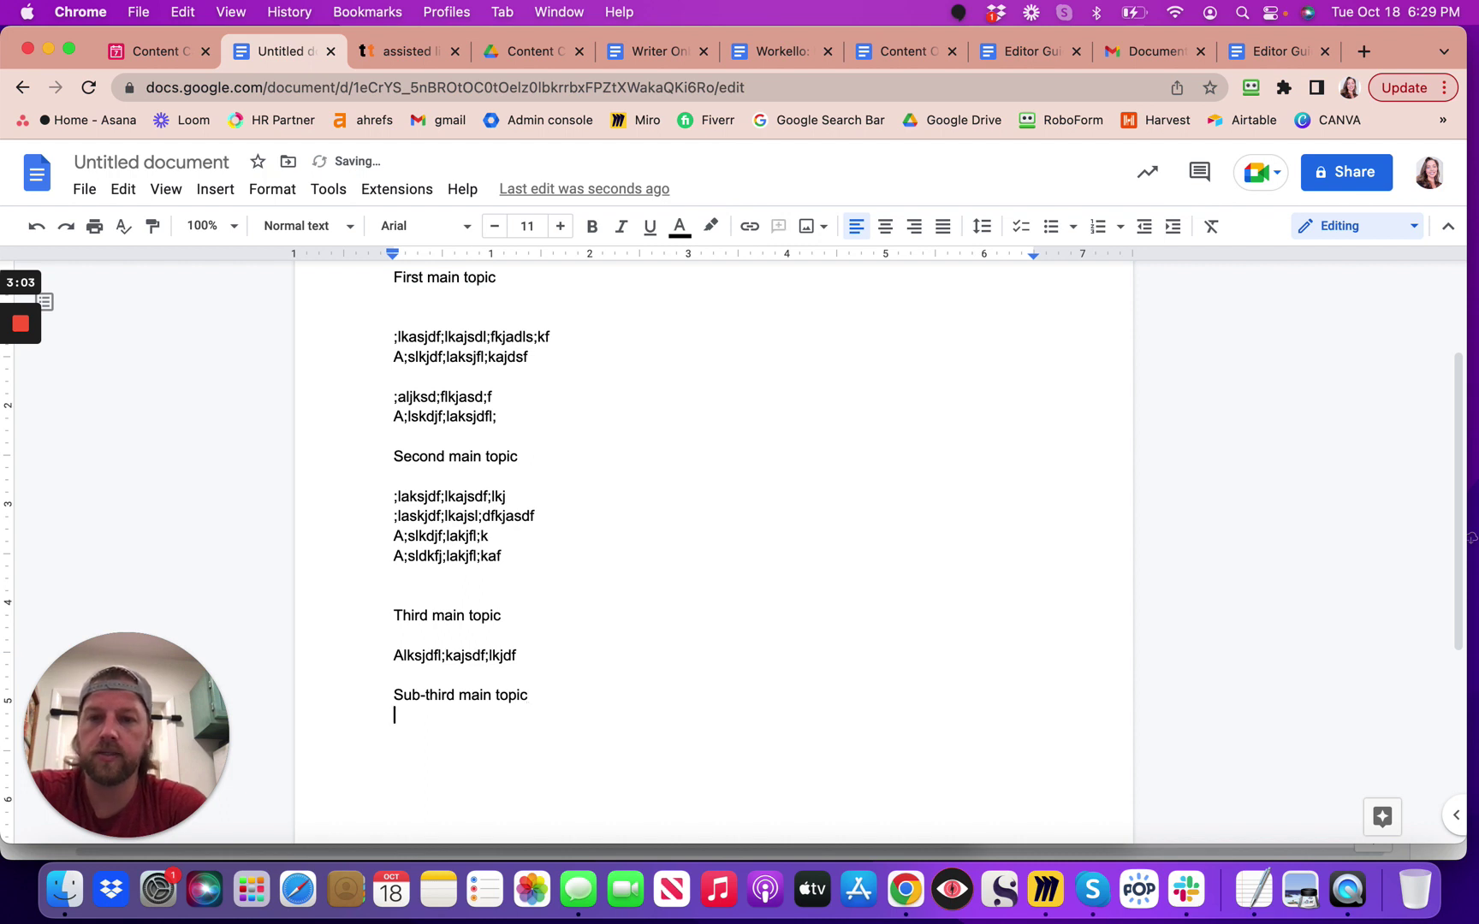
pyautogui.write('Lkjsd;flkjals;dfkj')
pyautogui.press('Return')
pyautogui.write('Sub ')
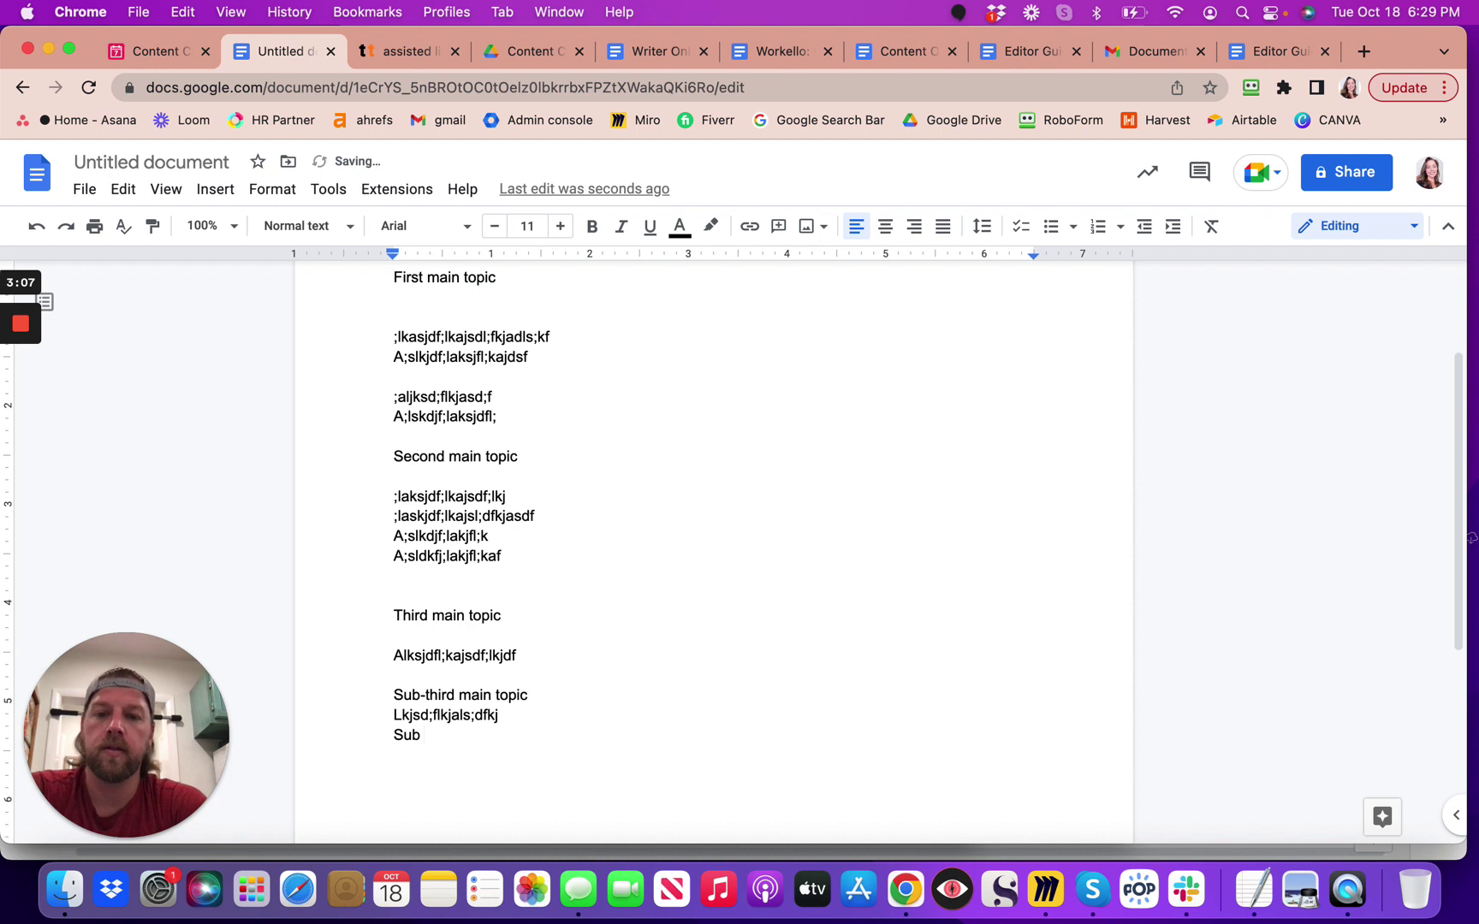
pyautogui.write('third main top')
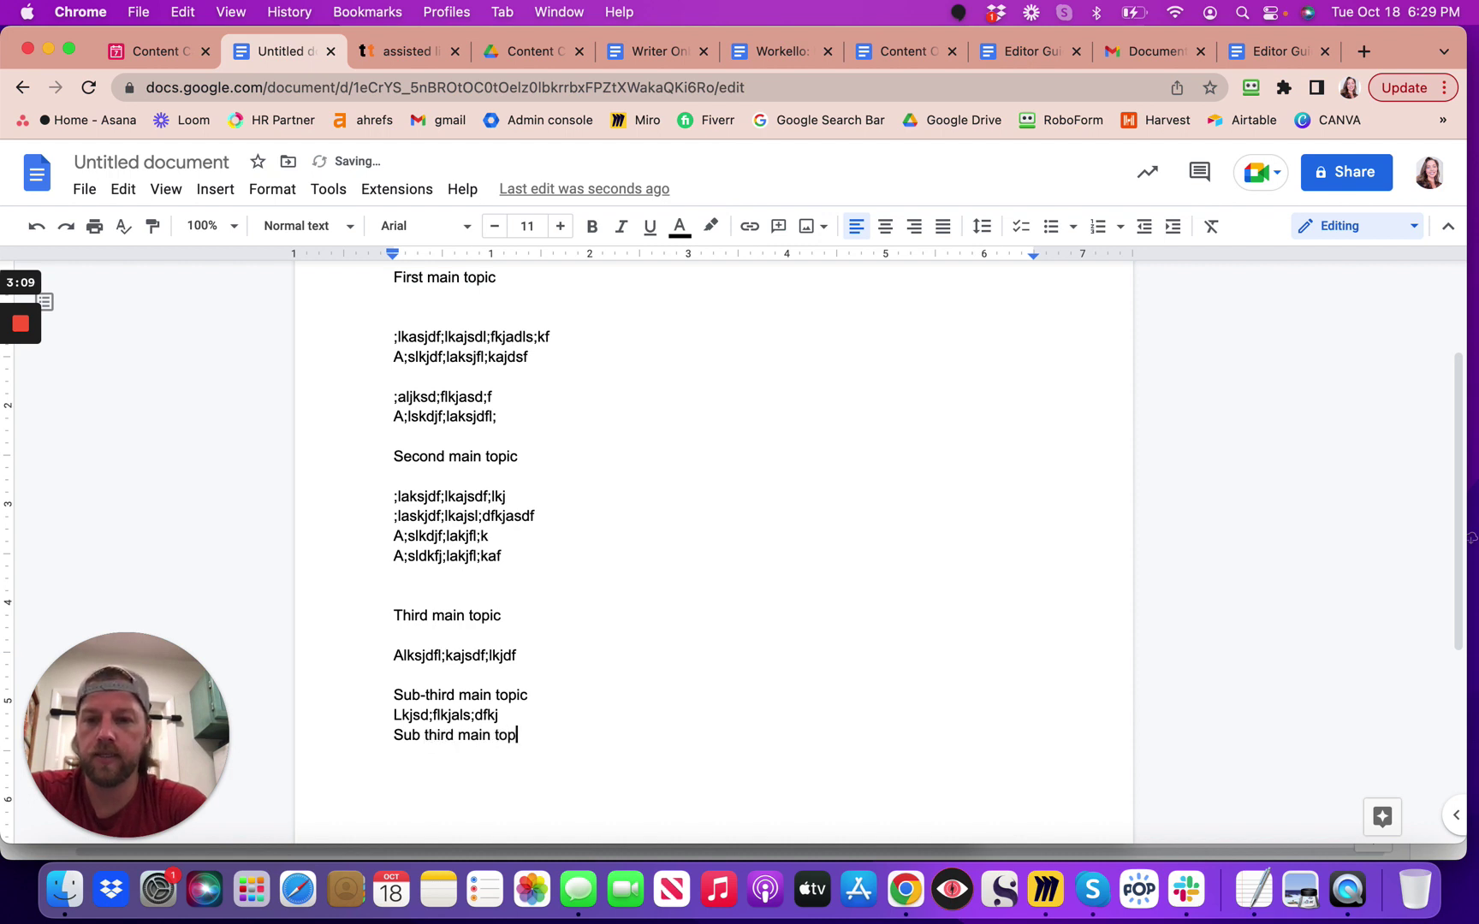
pyautogui.write('ic')
pyautogui.press('Return')
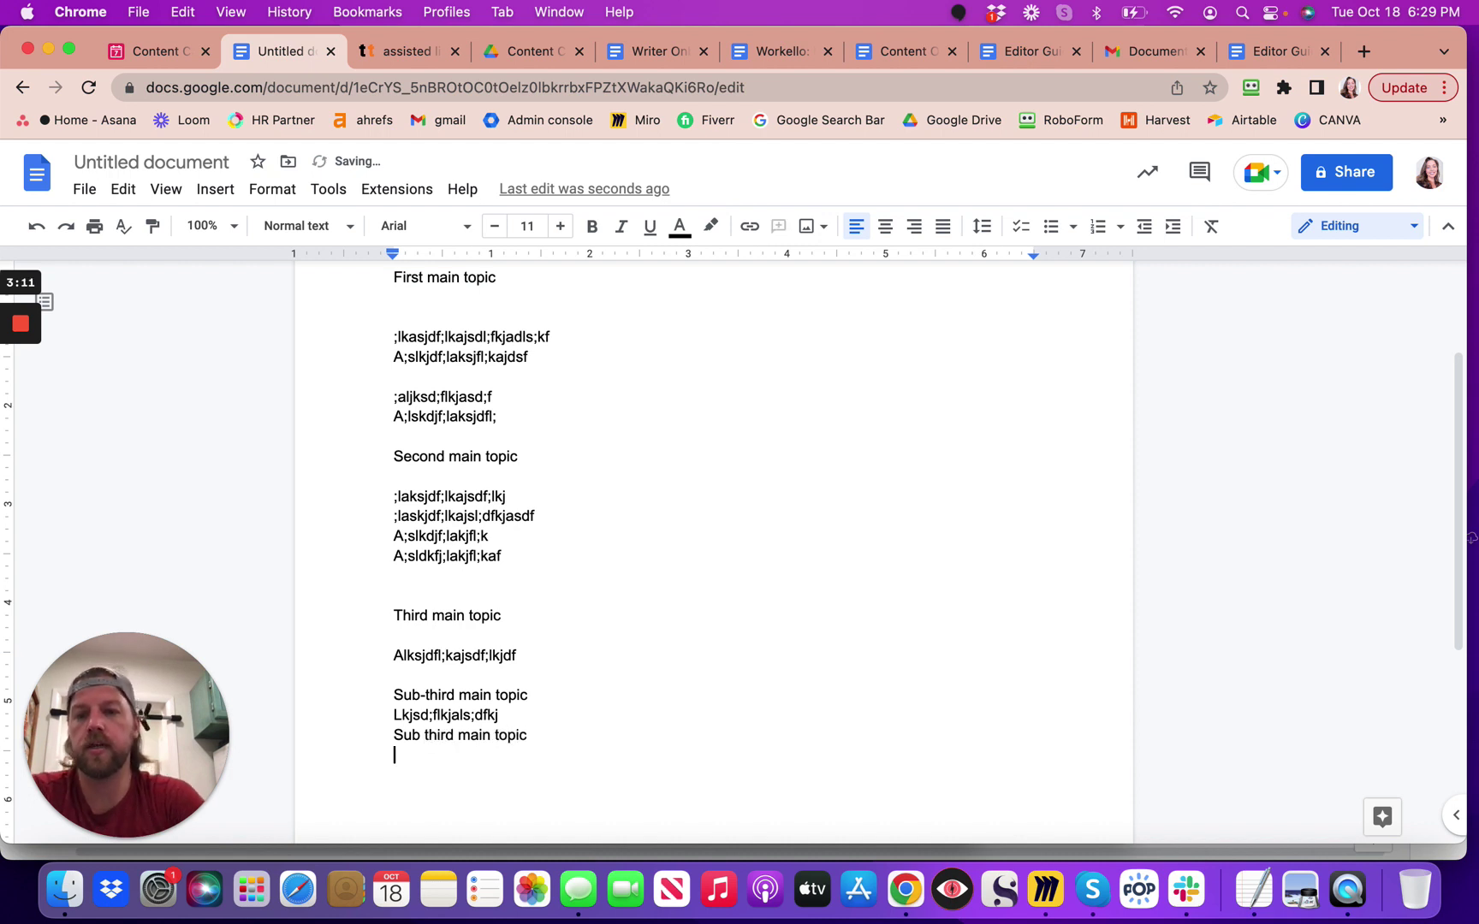
pyautogui.write(';lksdjfl;akjsdf')
pyautogui.click(541, 721)
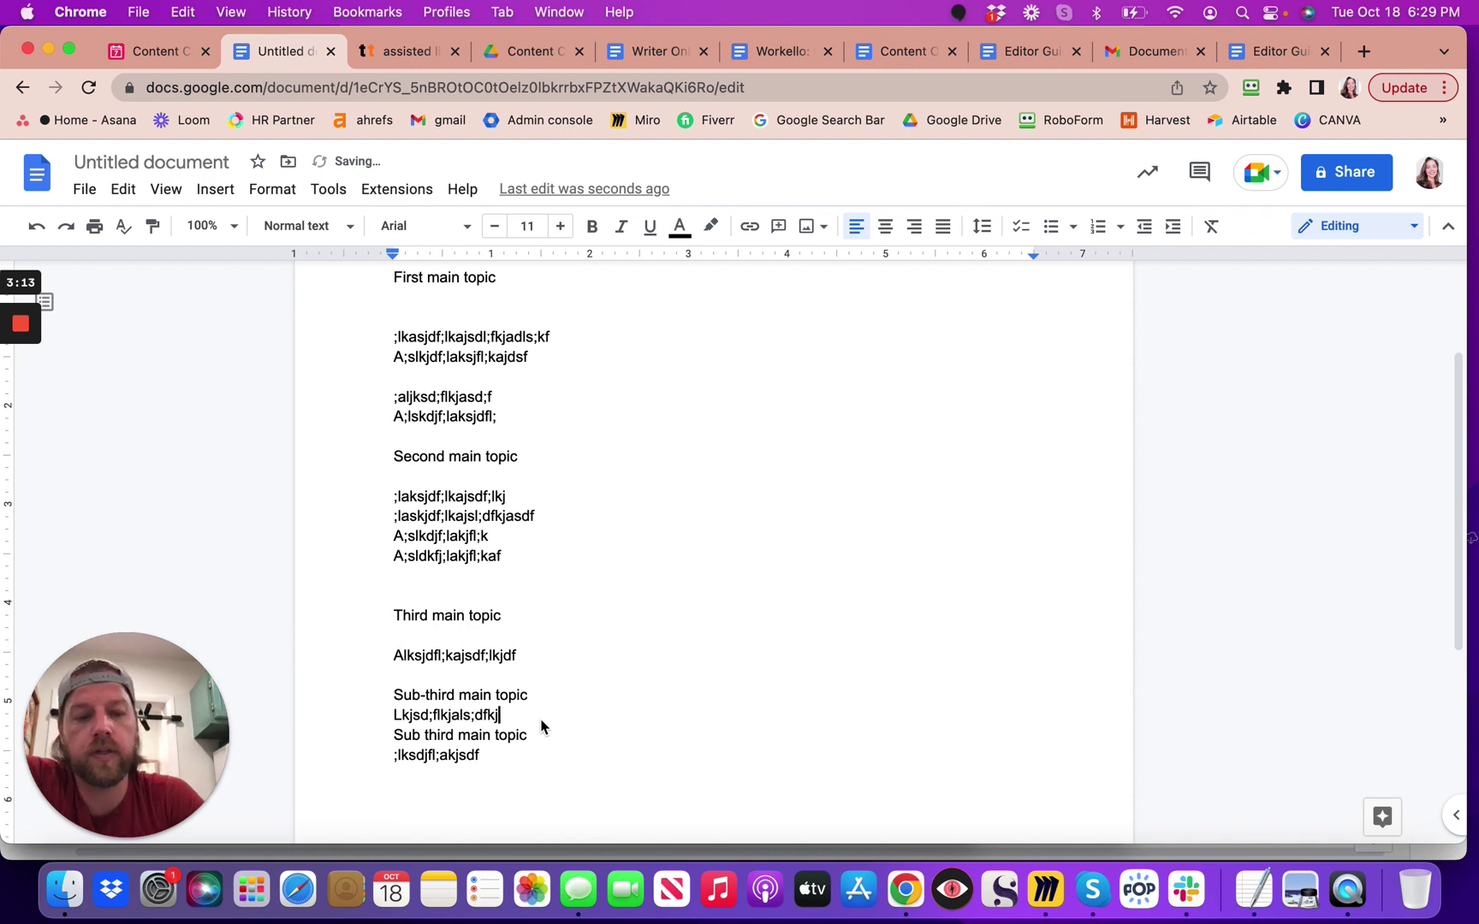
pyautogui.press('Return')
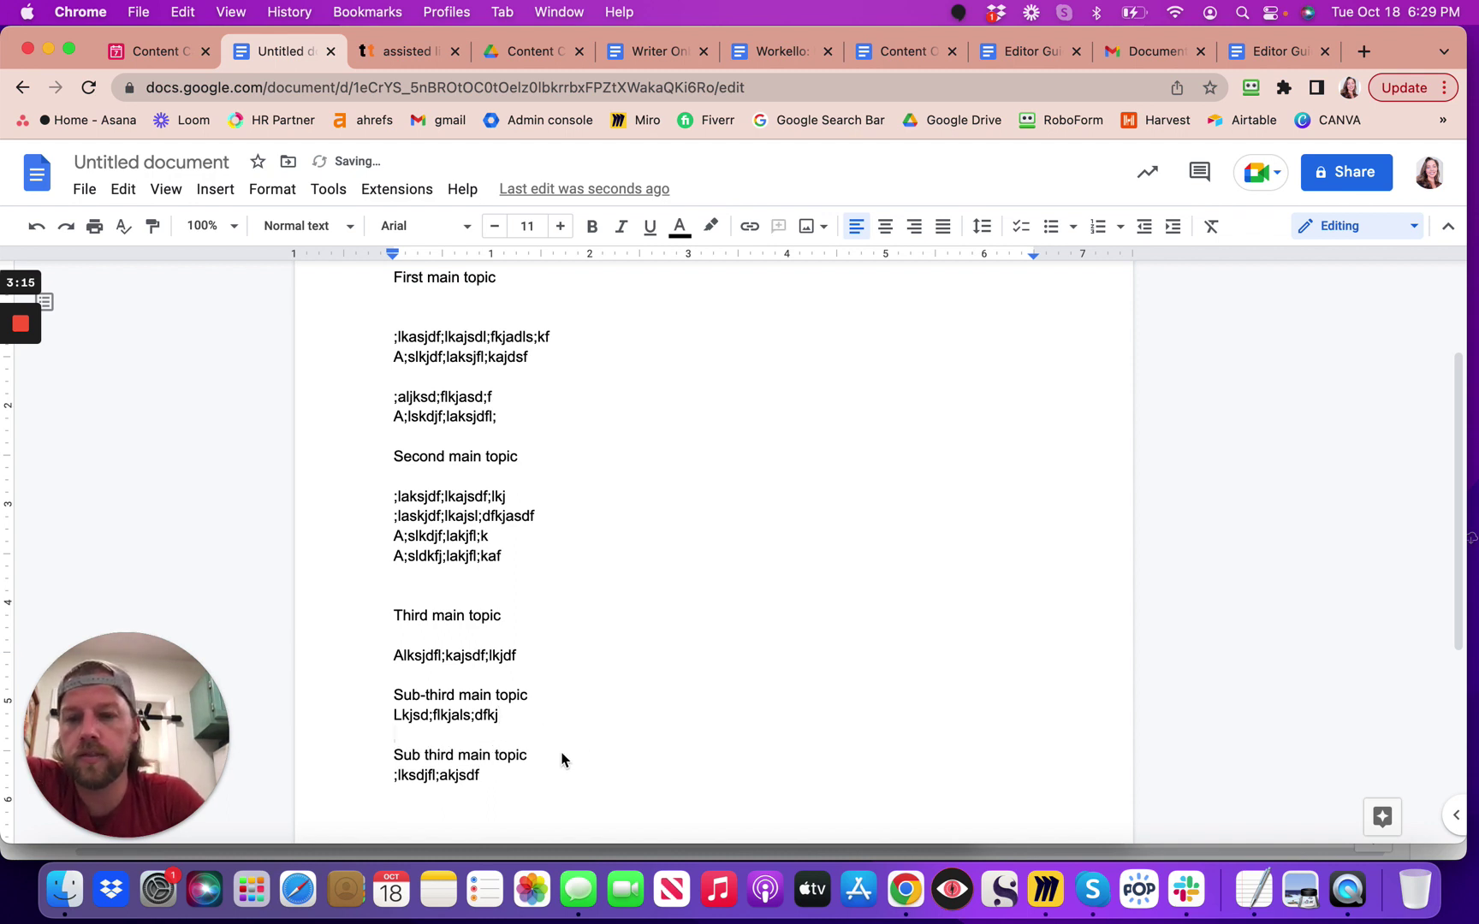
pyautogui.scroll(3, 555, 670)
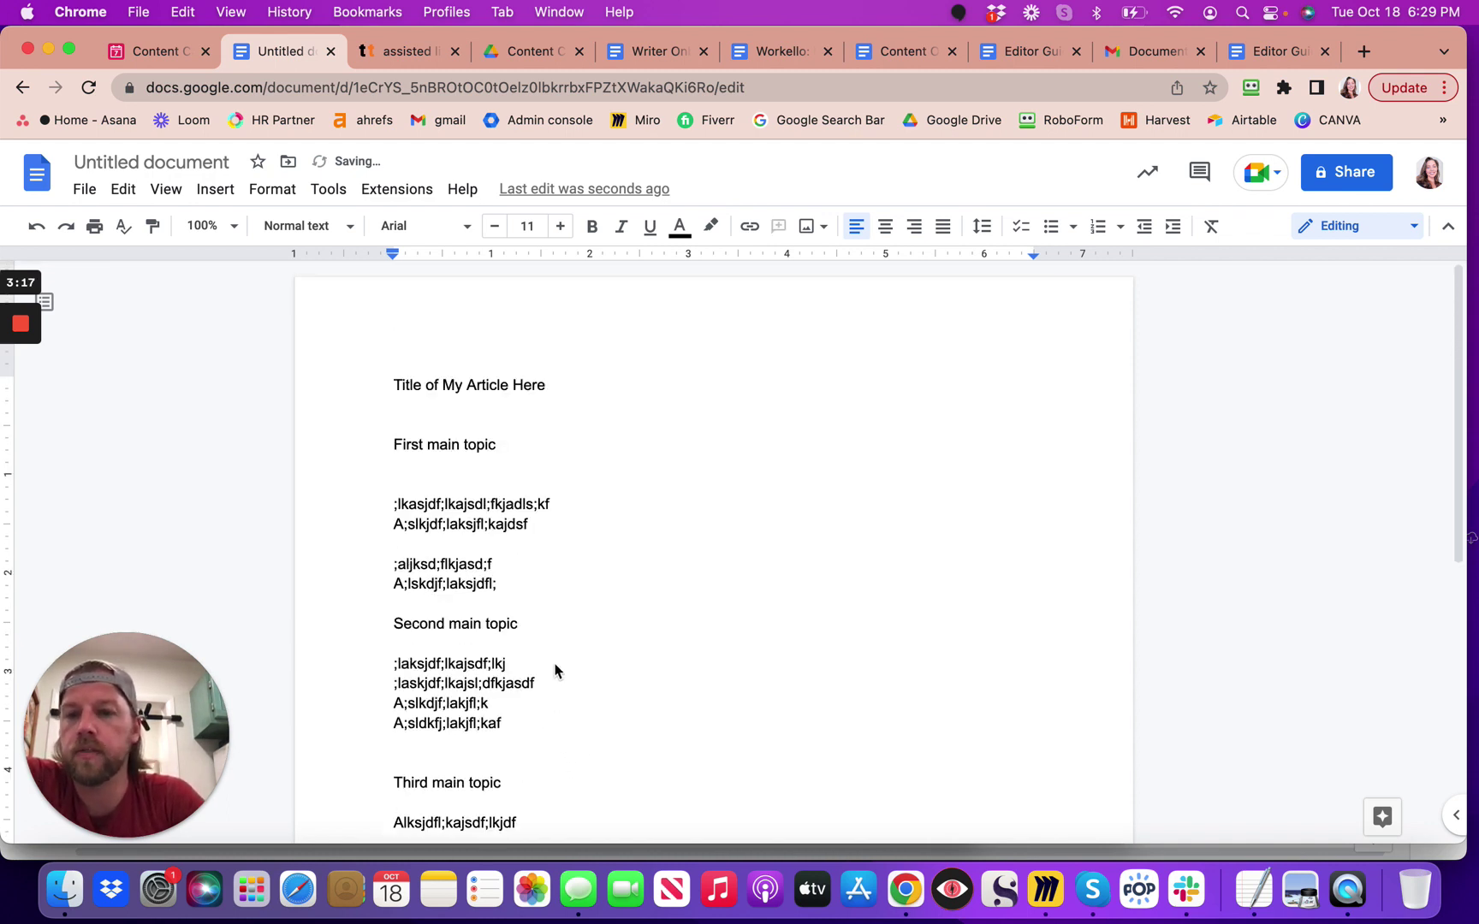
# Make the title line 'Title of My Article Here' a Heading 1.
pyautogui.tripleClick(409, 391)
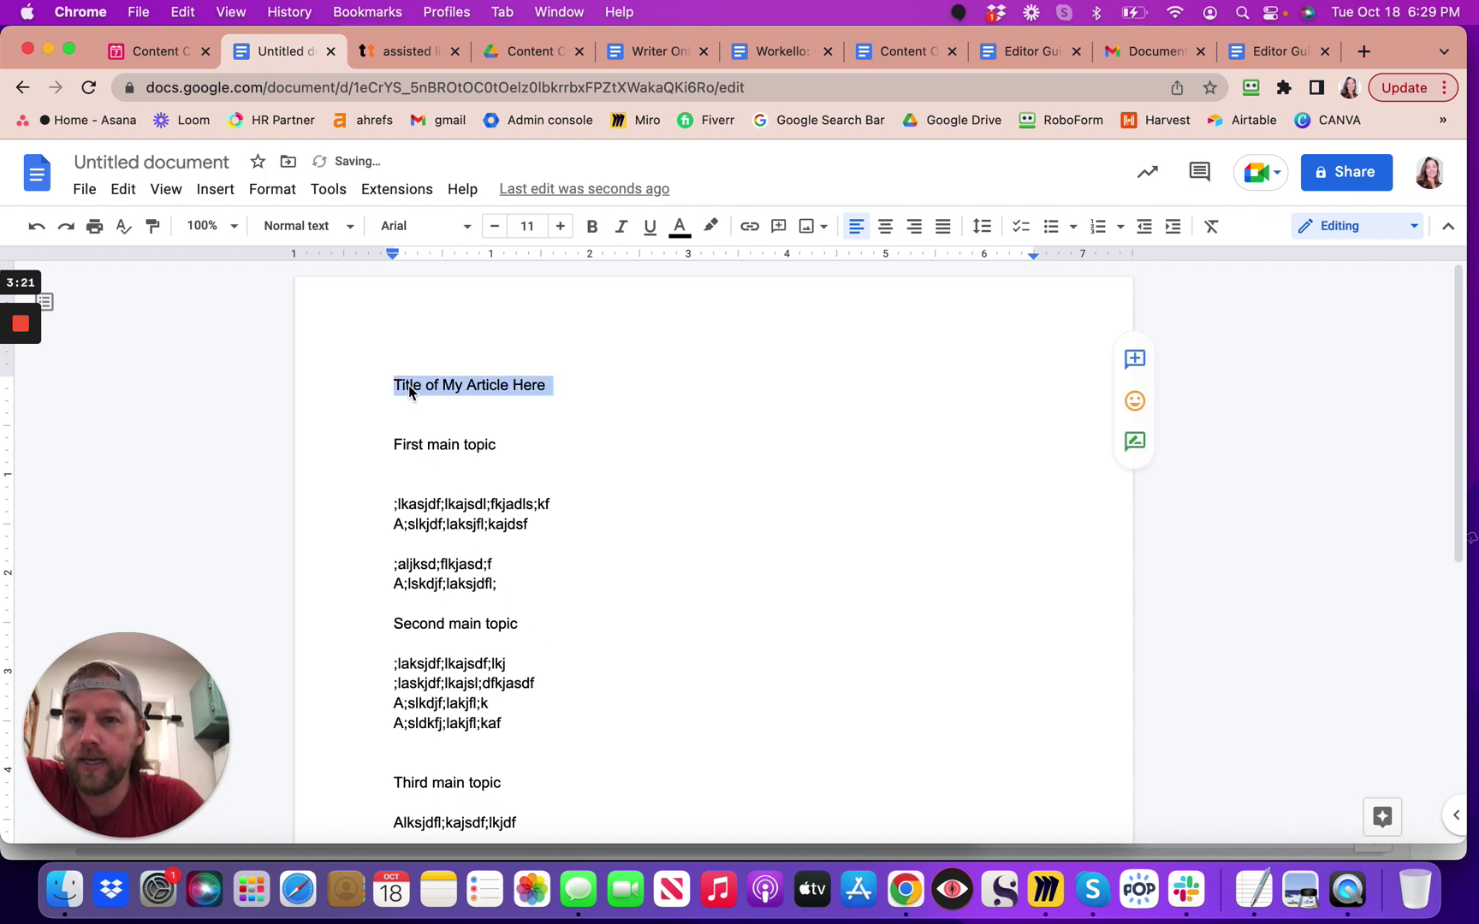
pyautogui.click(339, 233)
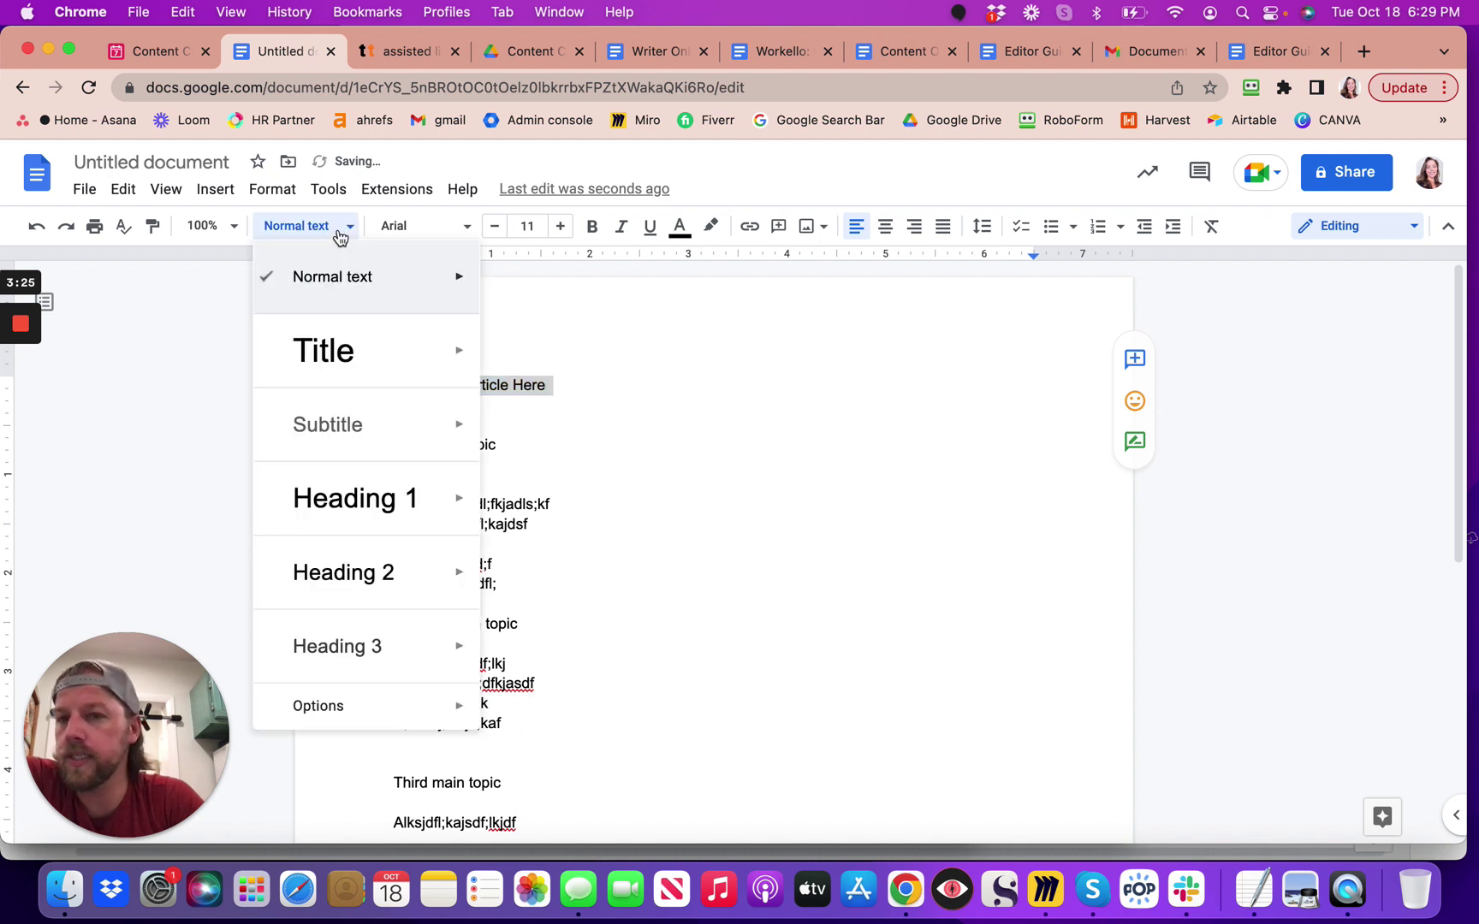
pyautogui.click(351, 504)
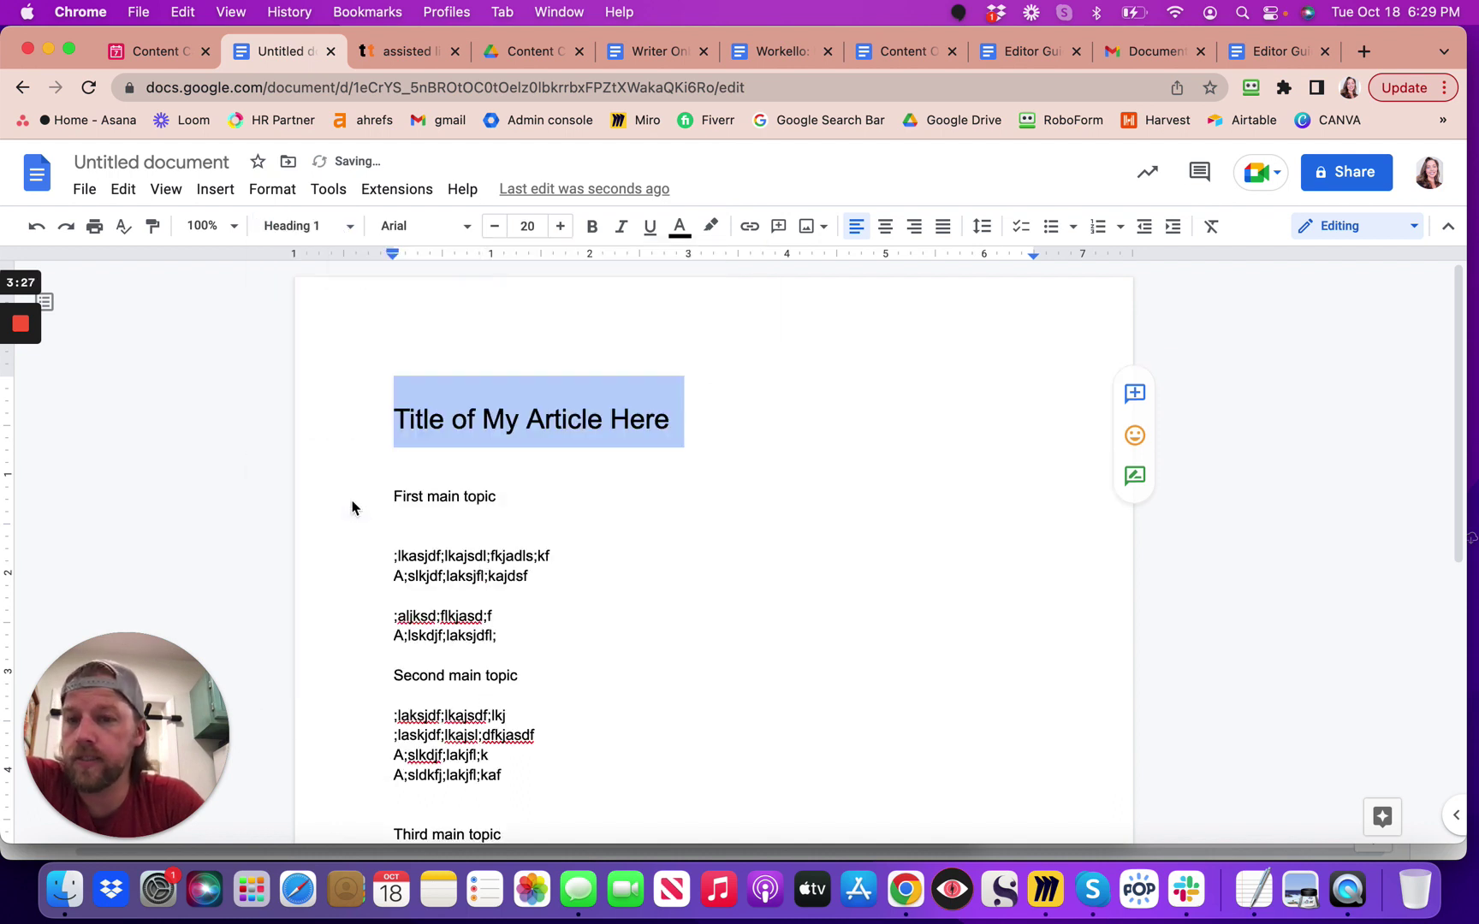
pyautogui.click(689, 441)
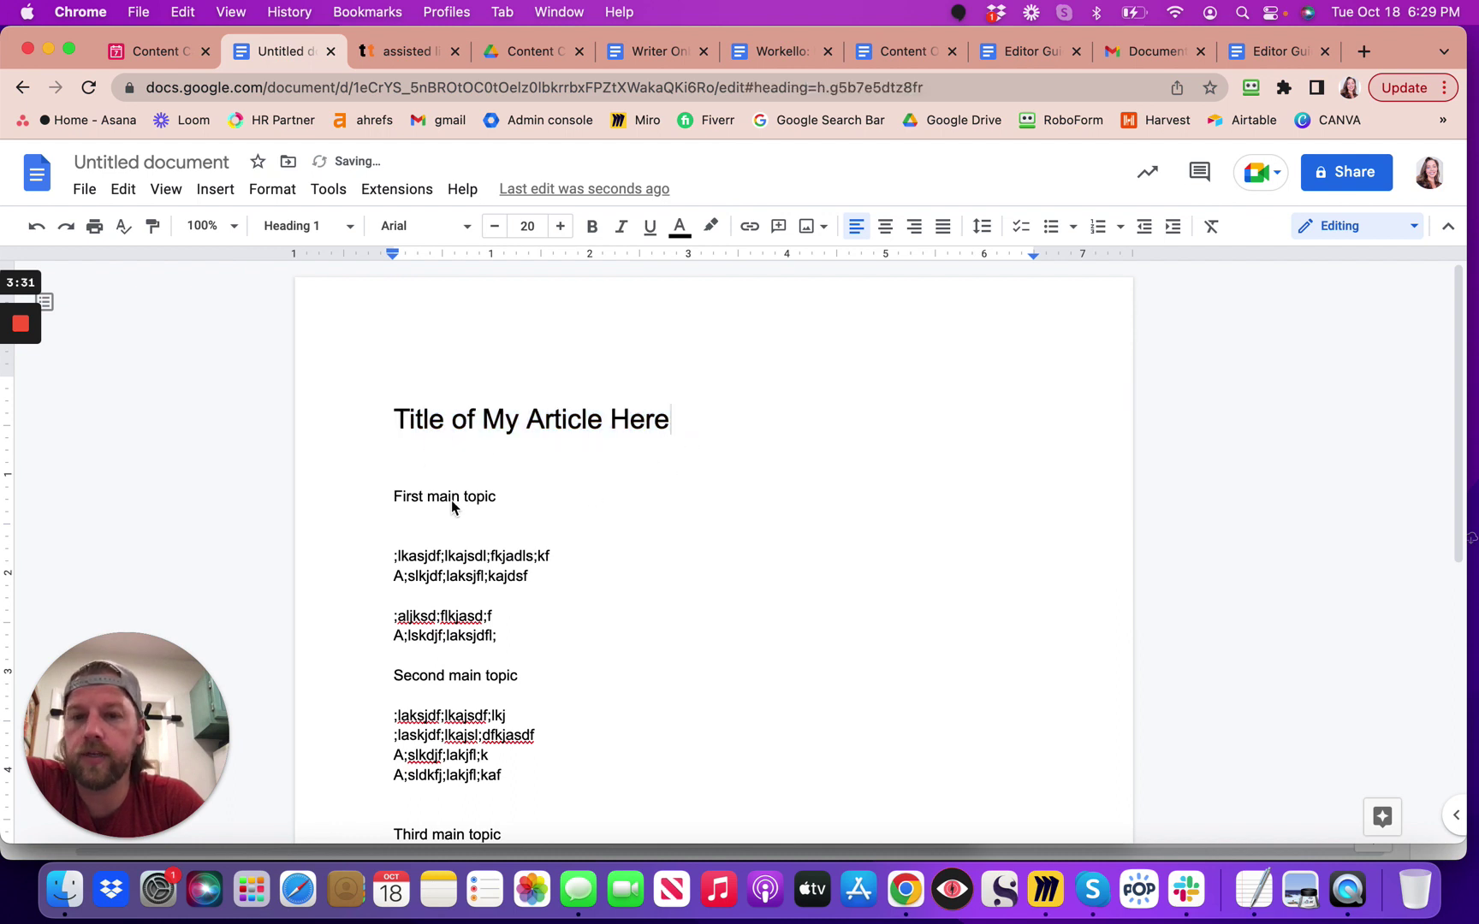
# Apply Heading 2 to the 'First main topic' and 'Second main topic' lines.
pyautogui.doubleClick(401, 502)
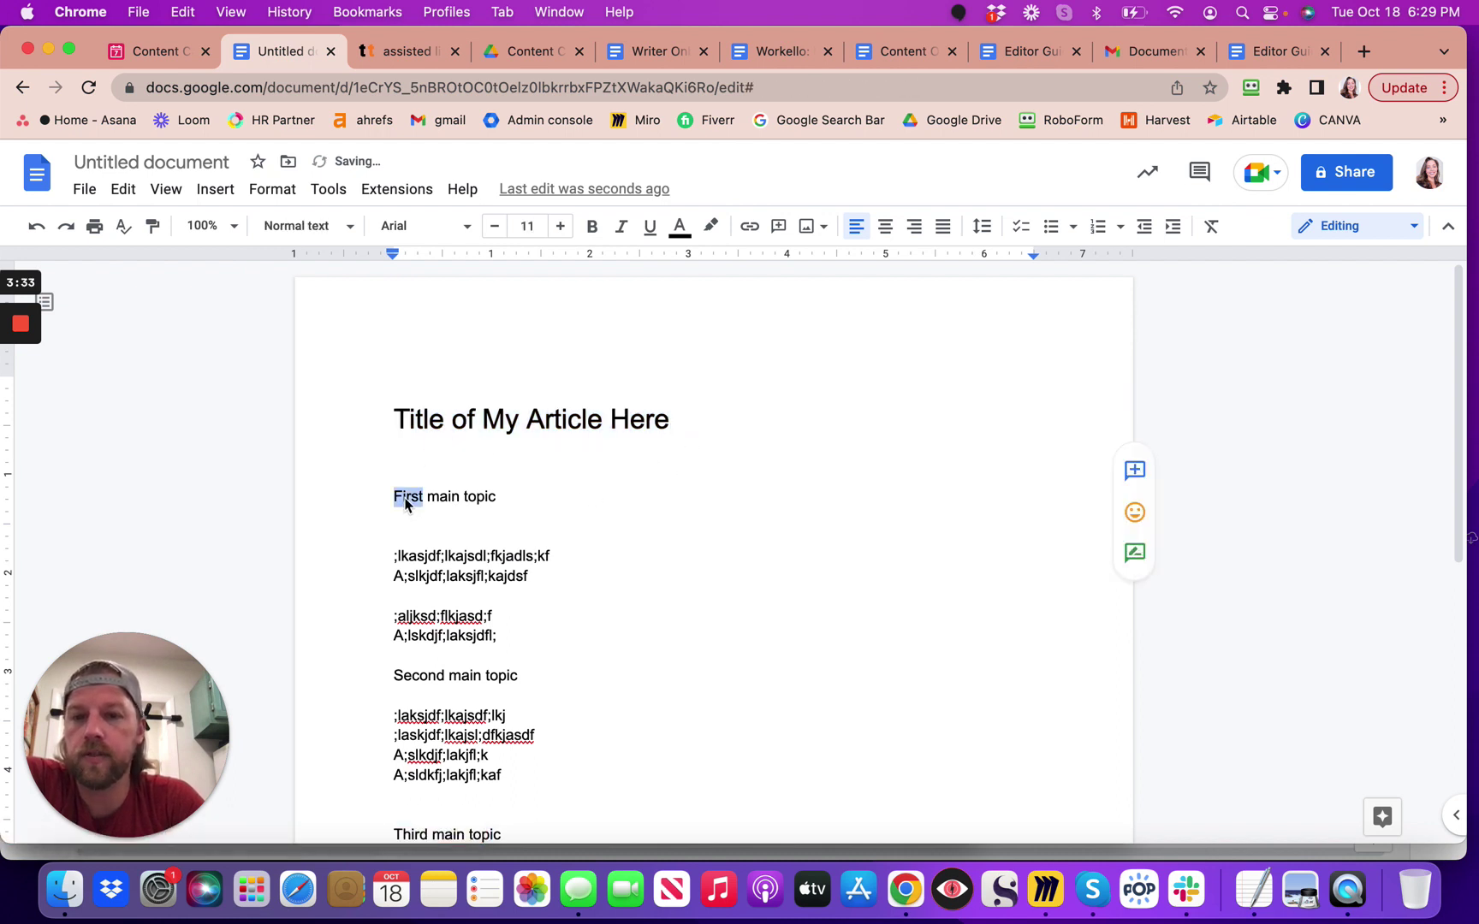
pyautogui.tripleClick(406, 503)
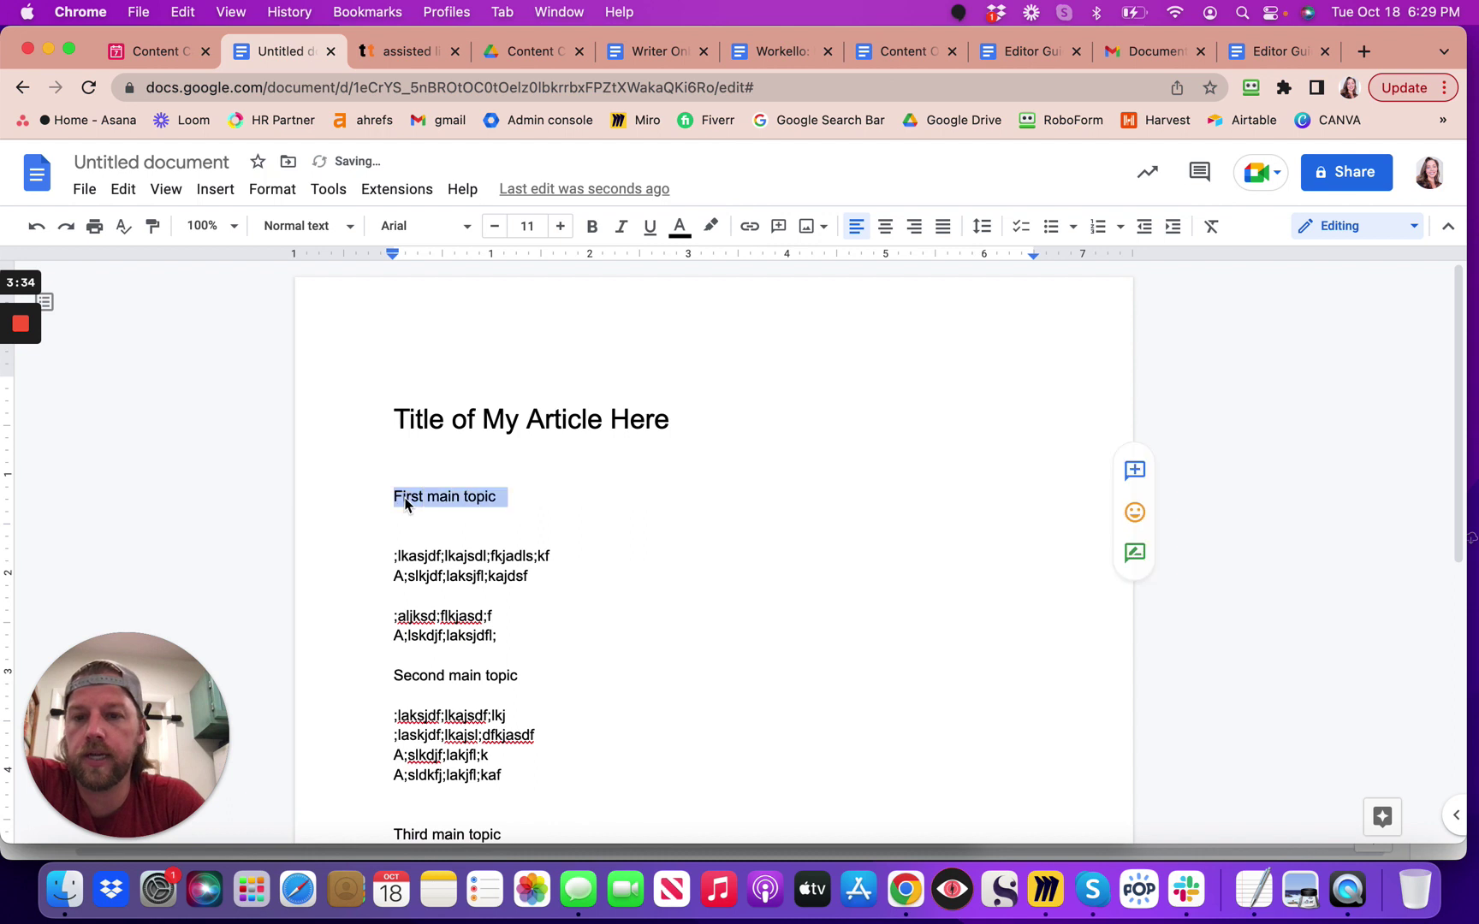
pyautogui.click(332, 229)
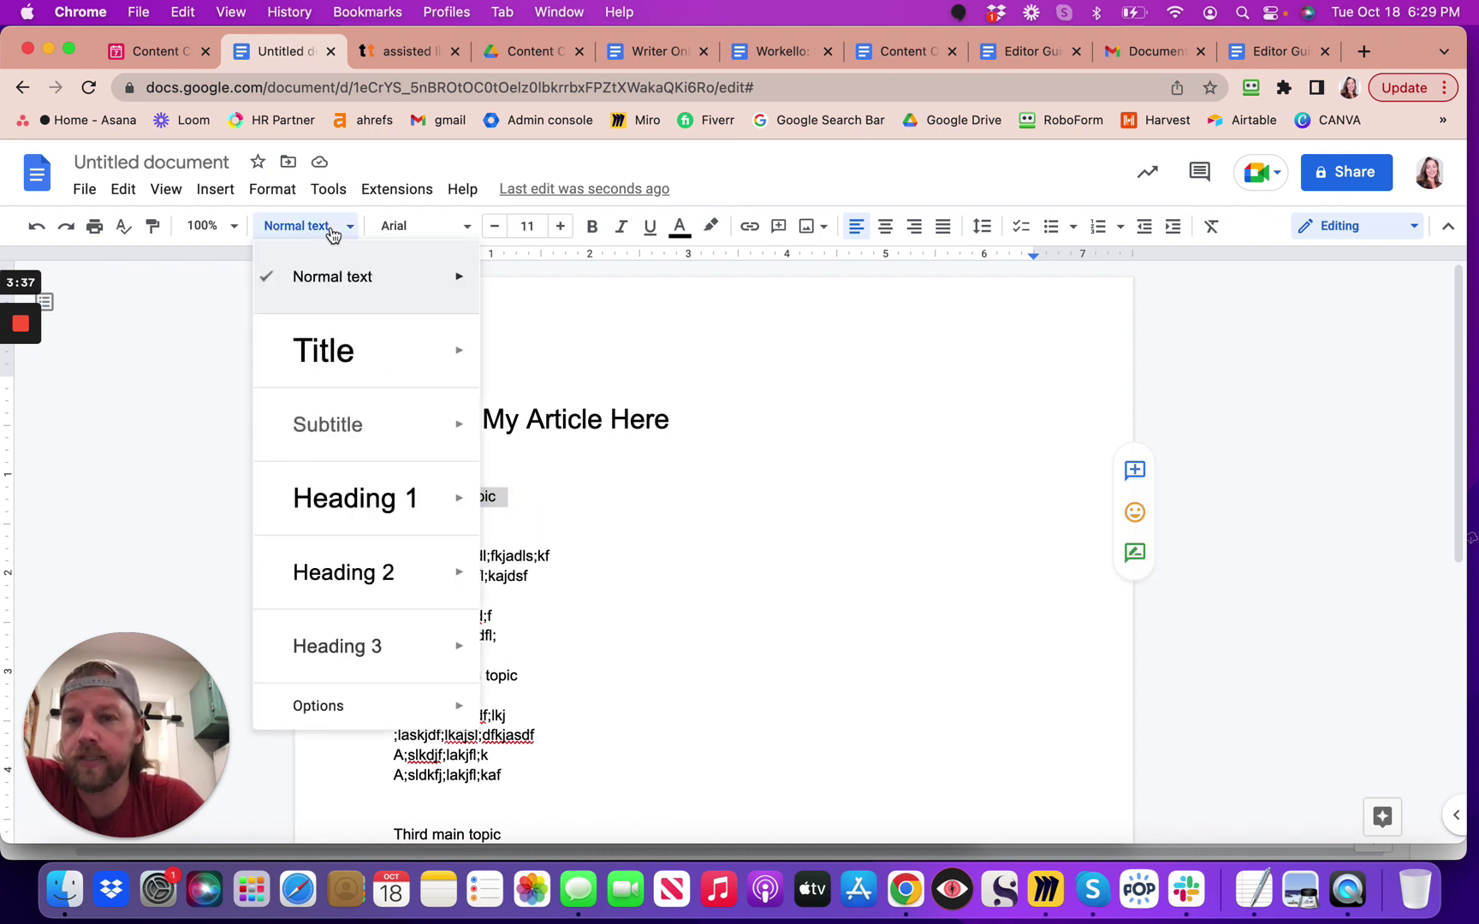
pyautogui.click(347, 591)
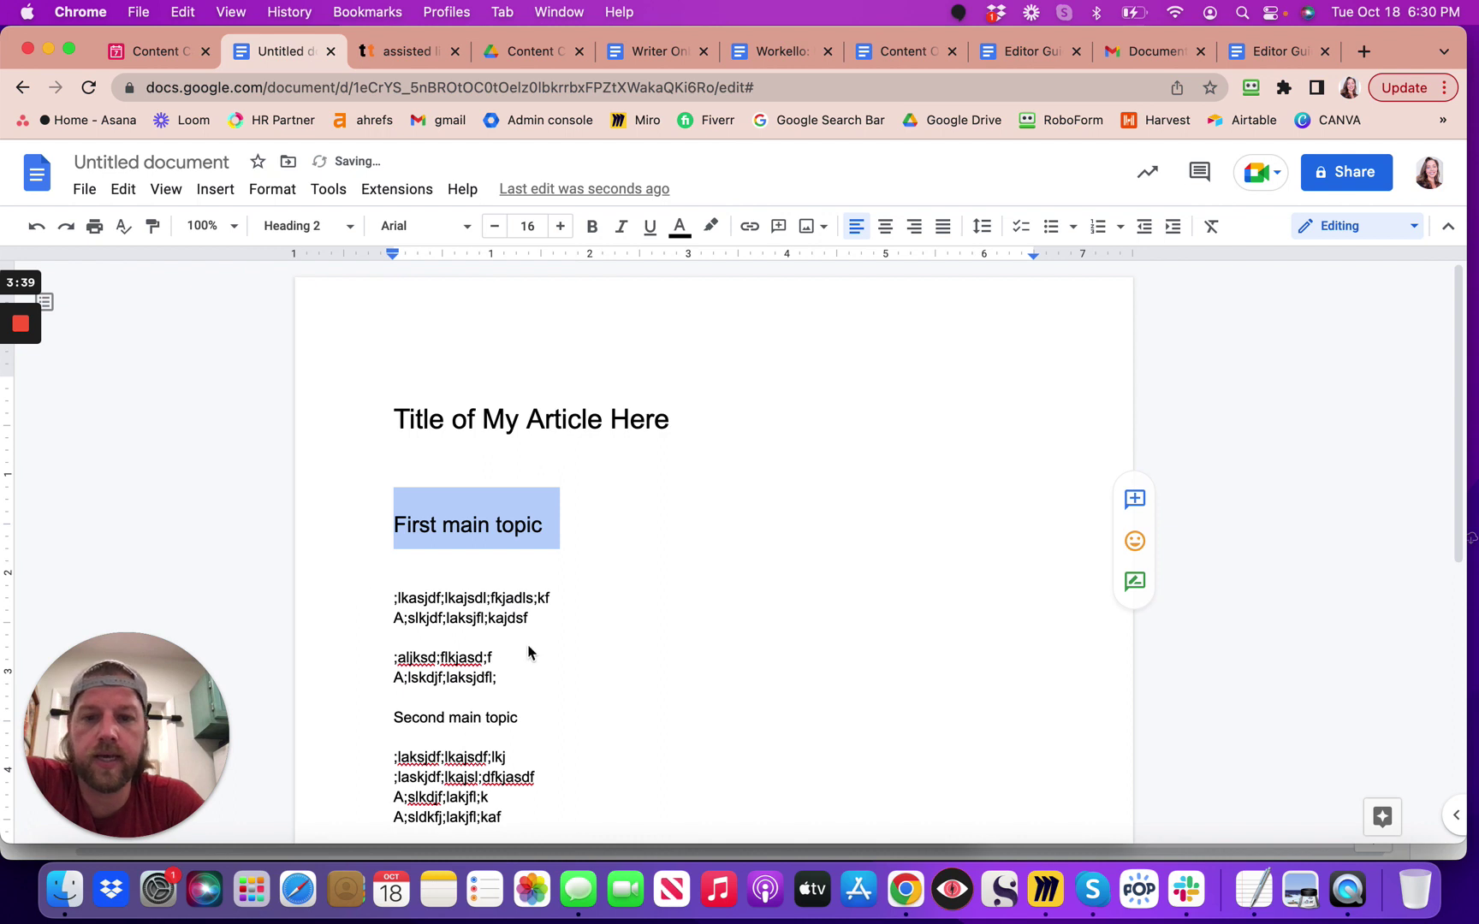
pyautogui.tripleClick(412, 723)
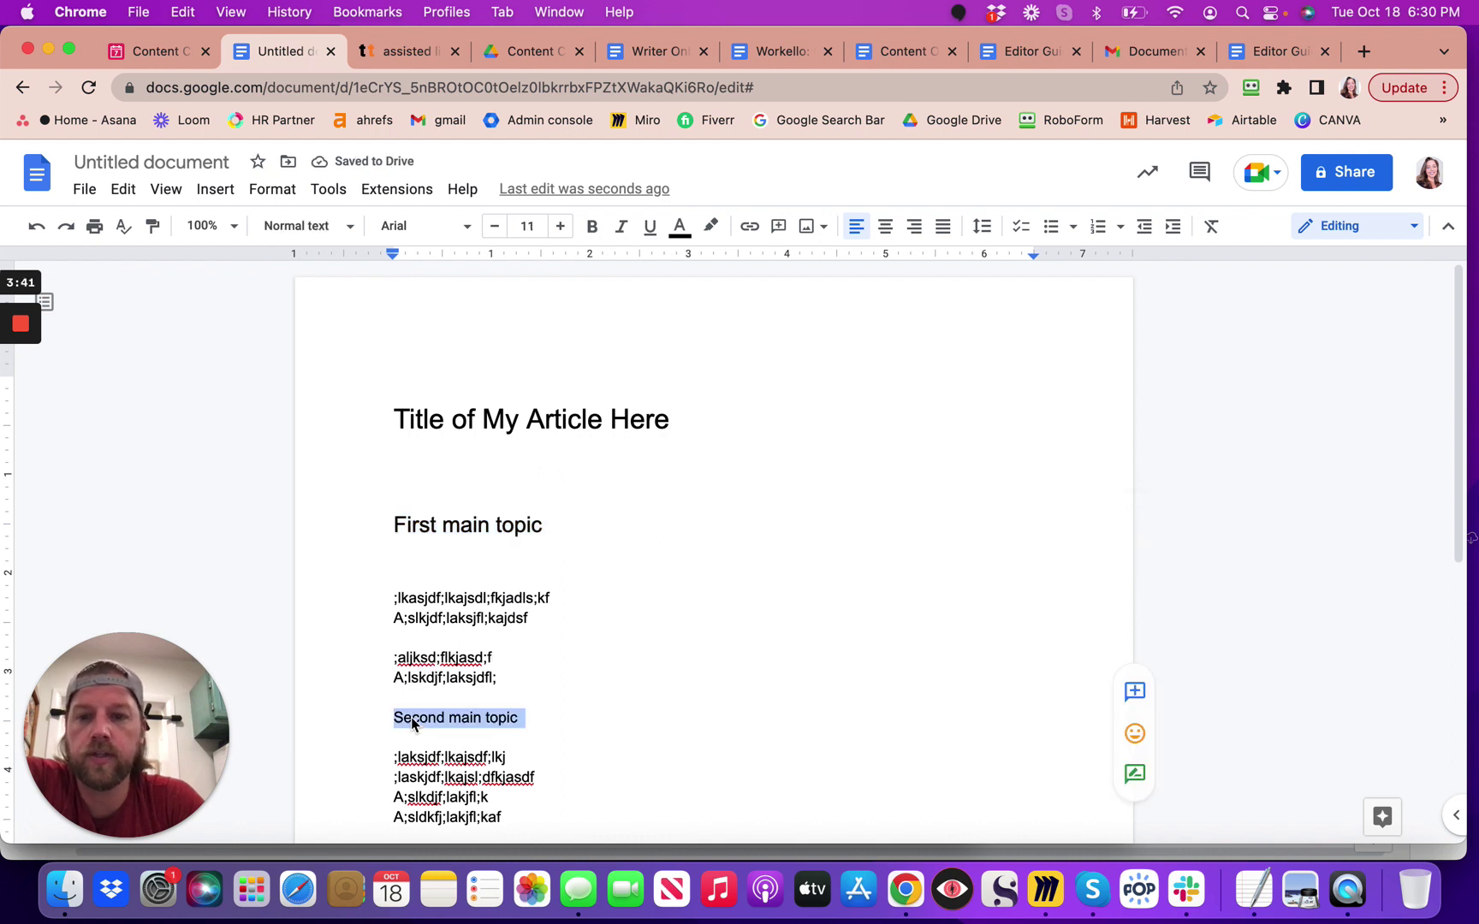
pyautogui.click(330, 228)
pyautogui.click(330, 572)
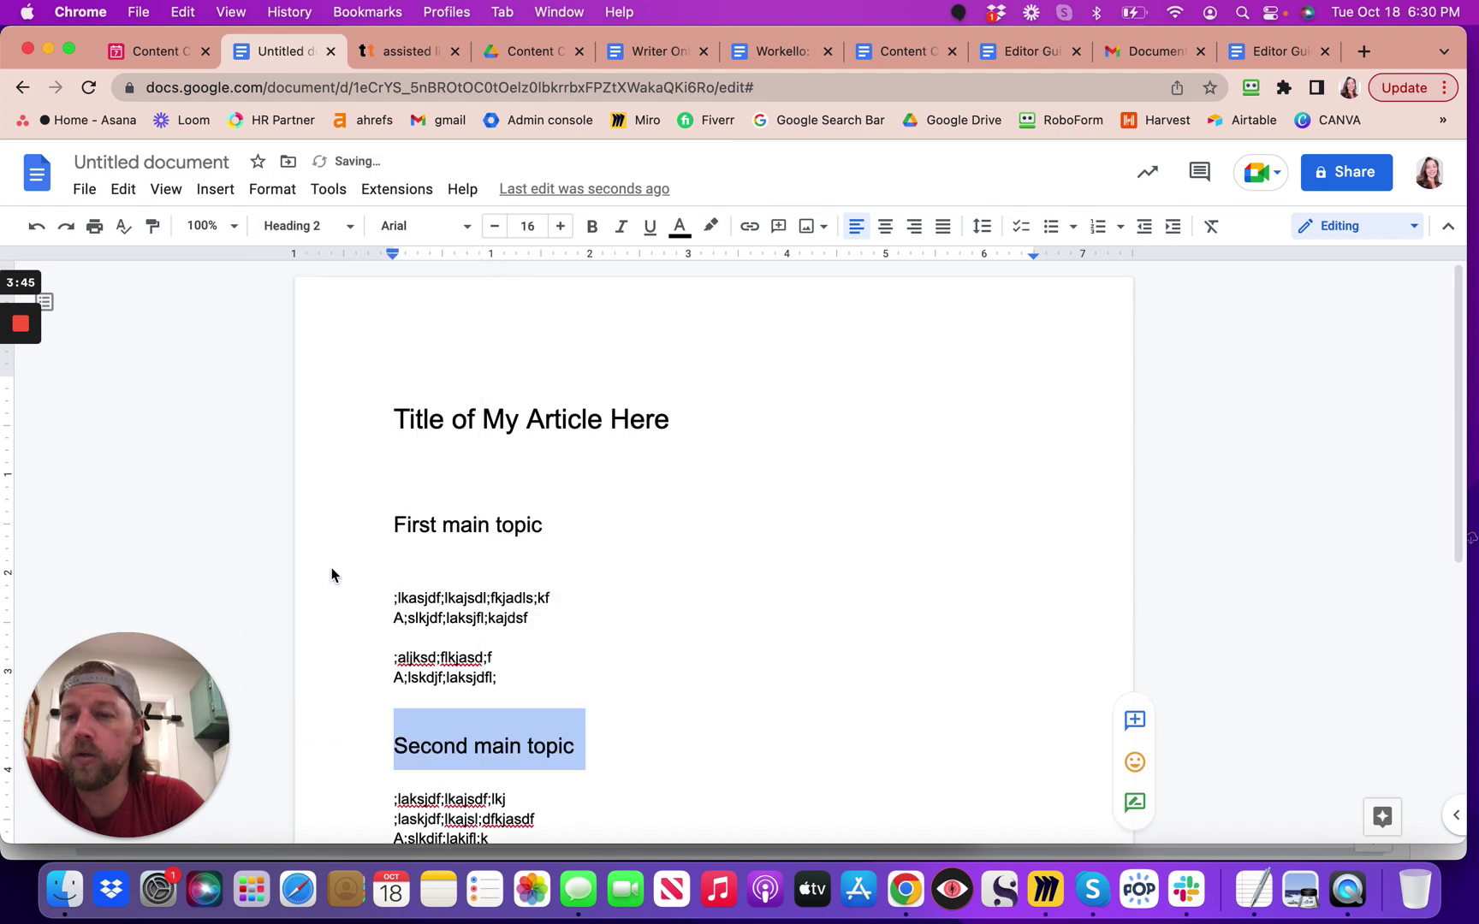
pyautogui.scroll(-5, 601, 661)
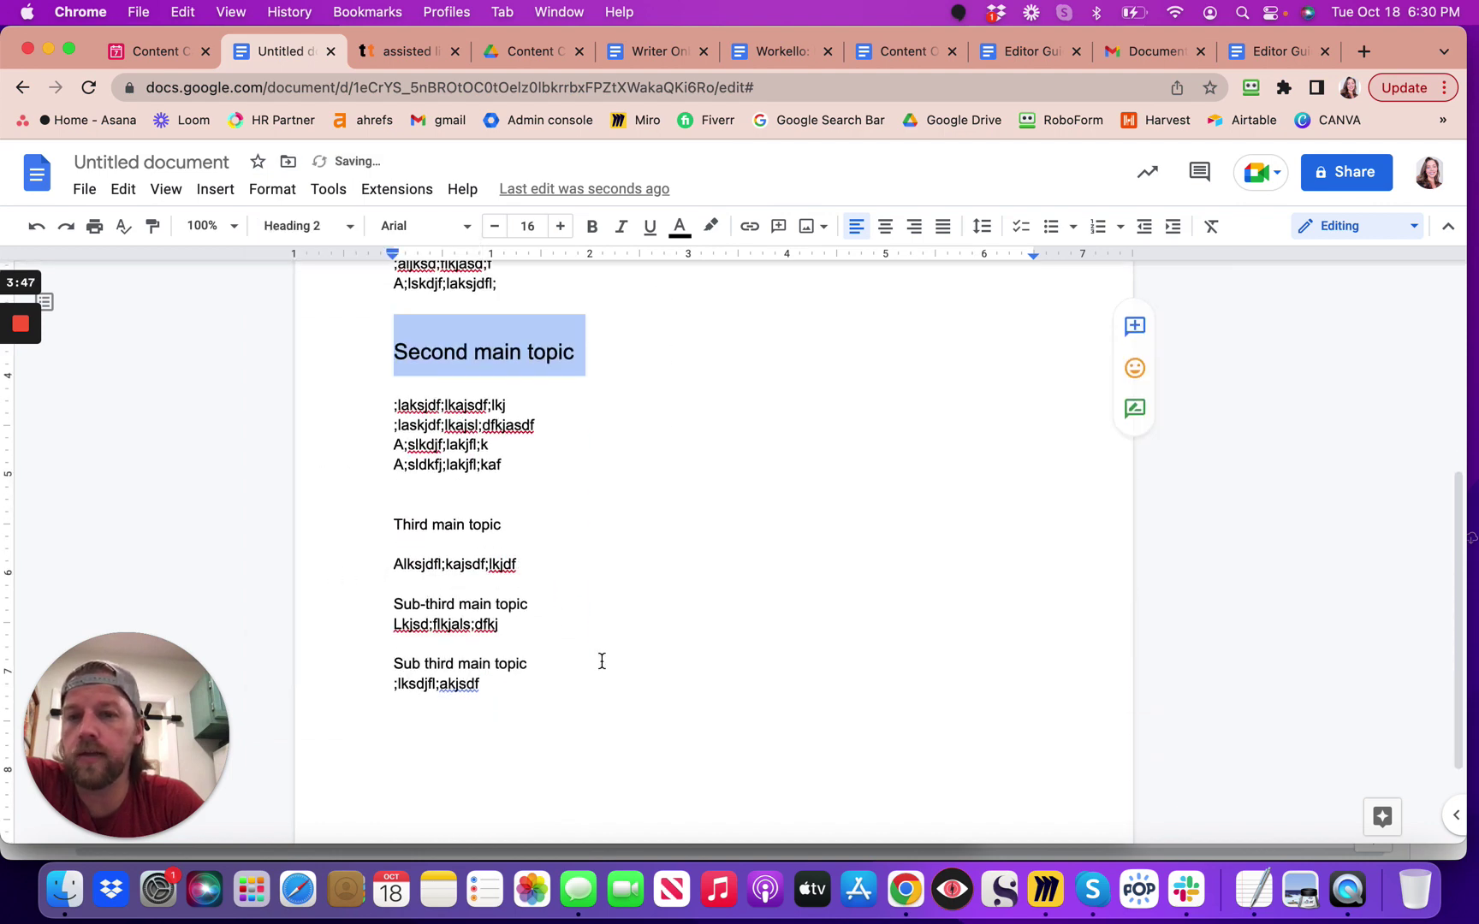
# Apply the Heading 2 style to the 'Third main topic' line.
pyautogui.tripleClick(411, 526)
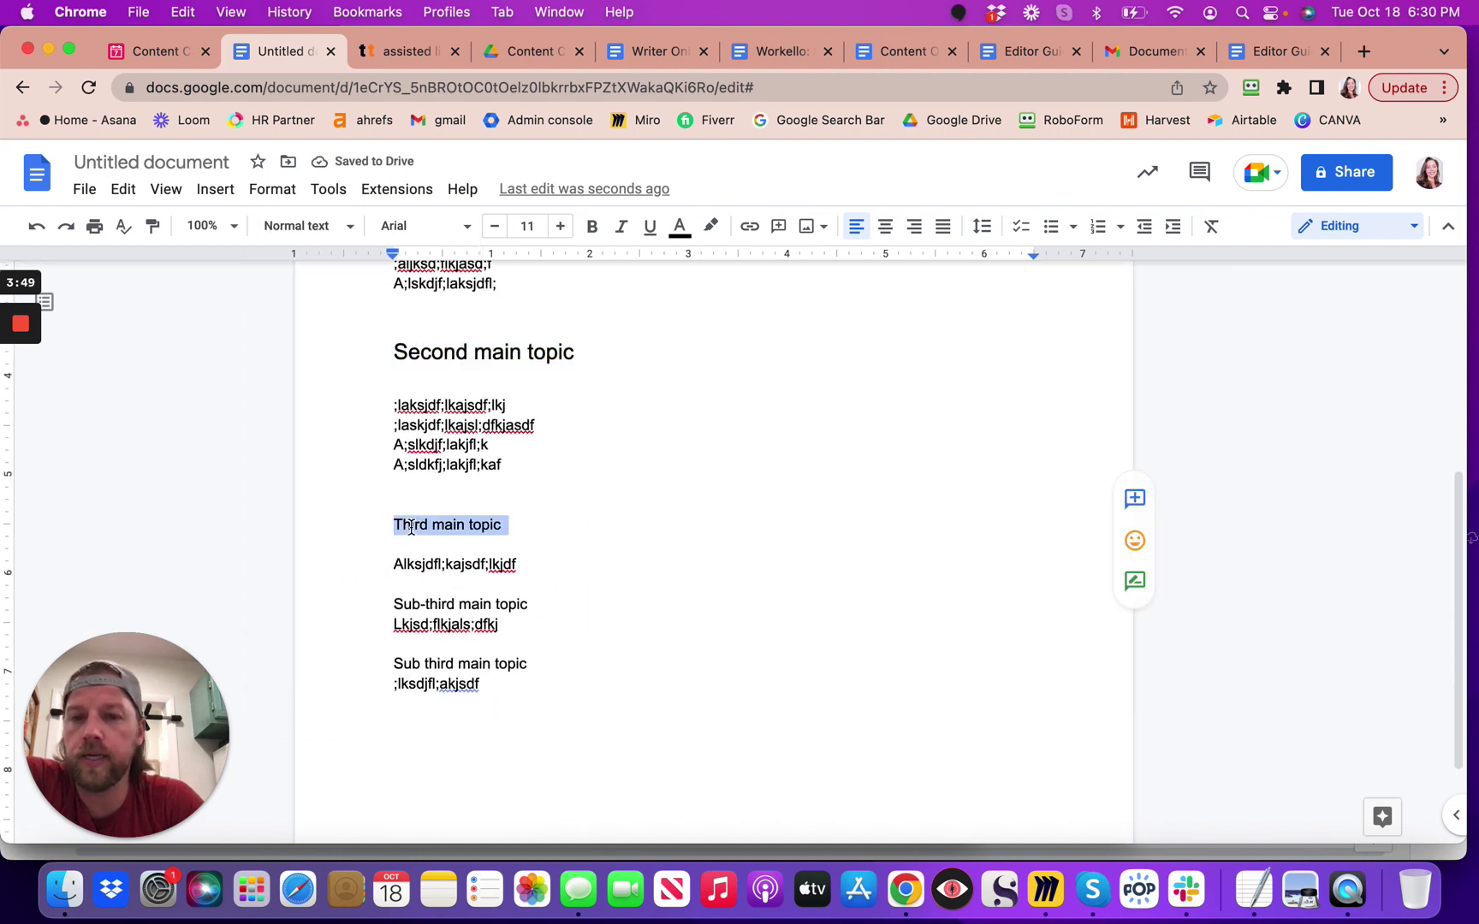
pyautogui.doubleClick(411, 526)
pyautogui.tripleClick(410, 527)
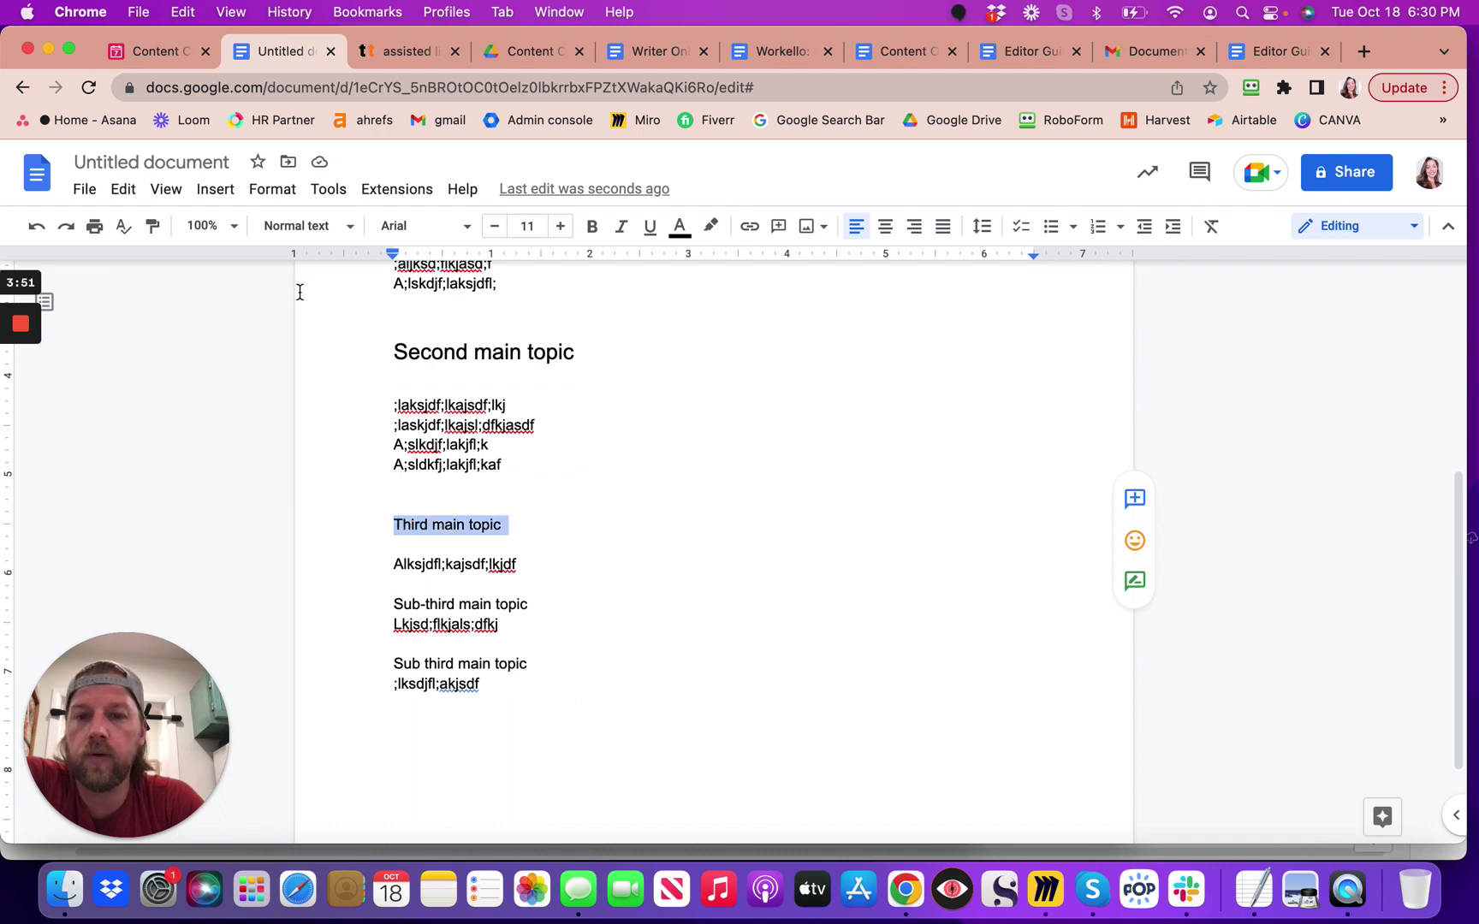
pyautogui.click(319, 233)
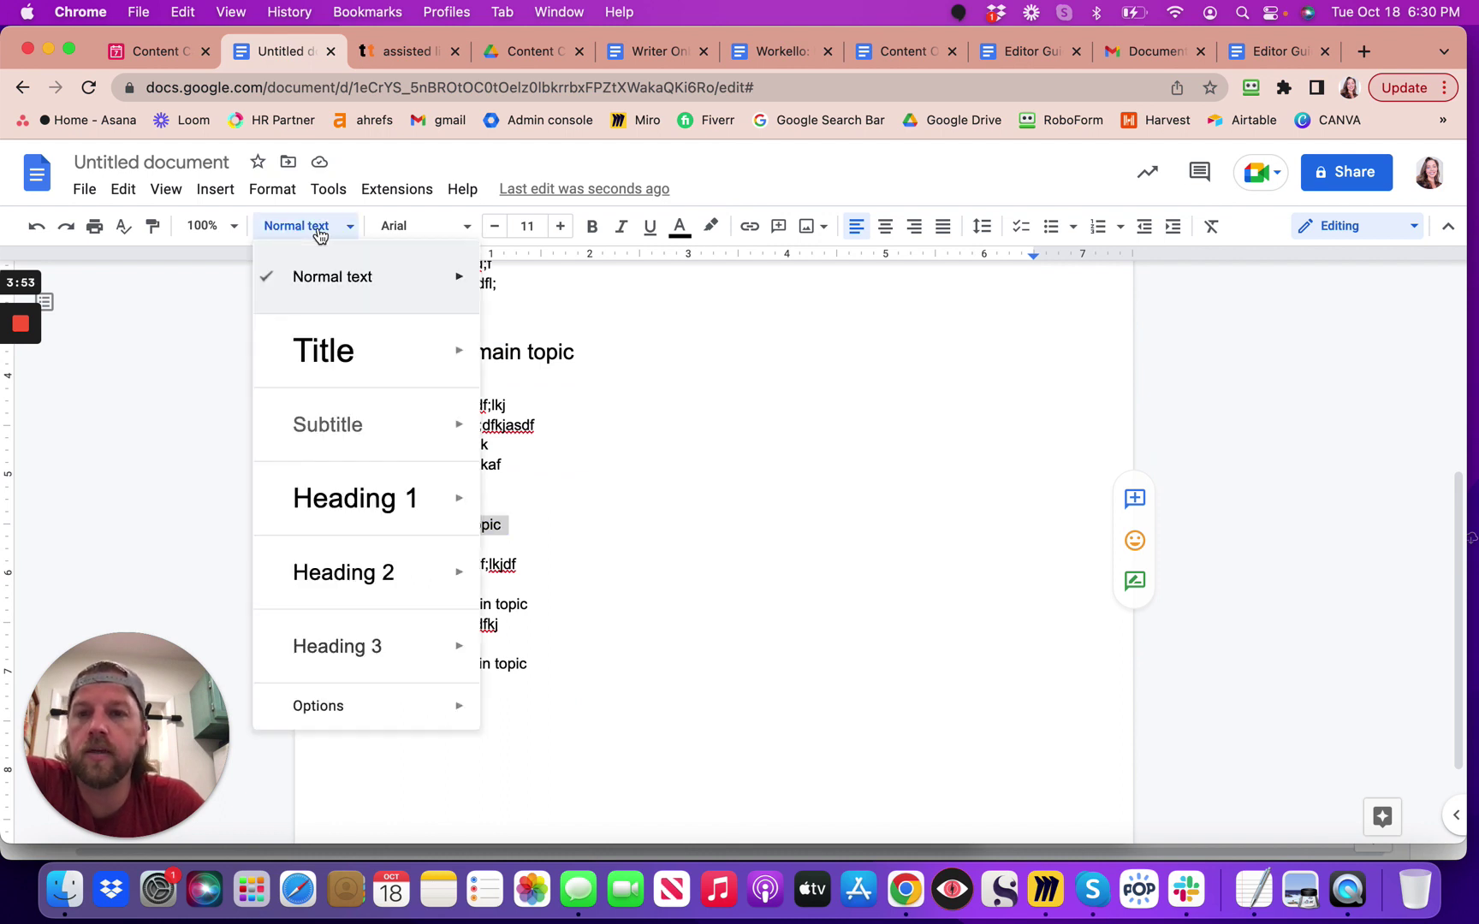
pyautogui.moveTo(333, 435)
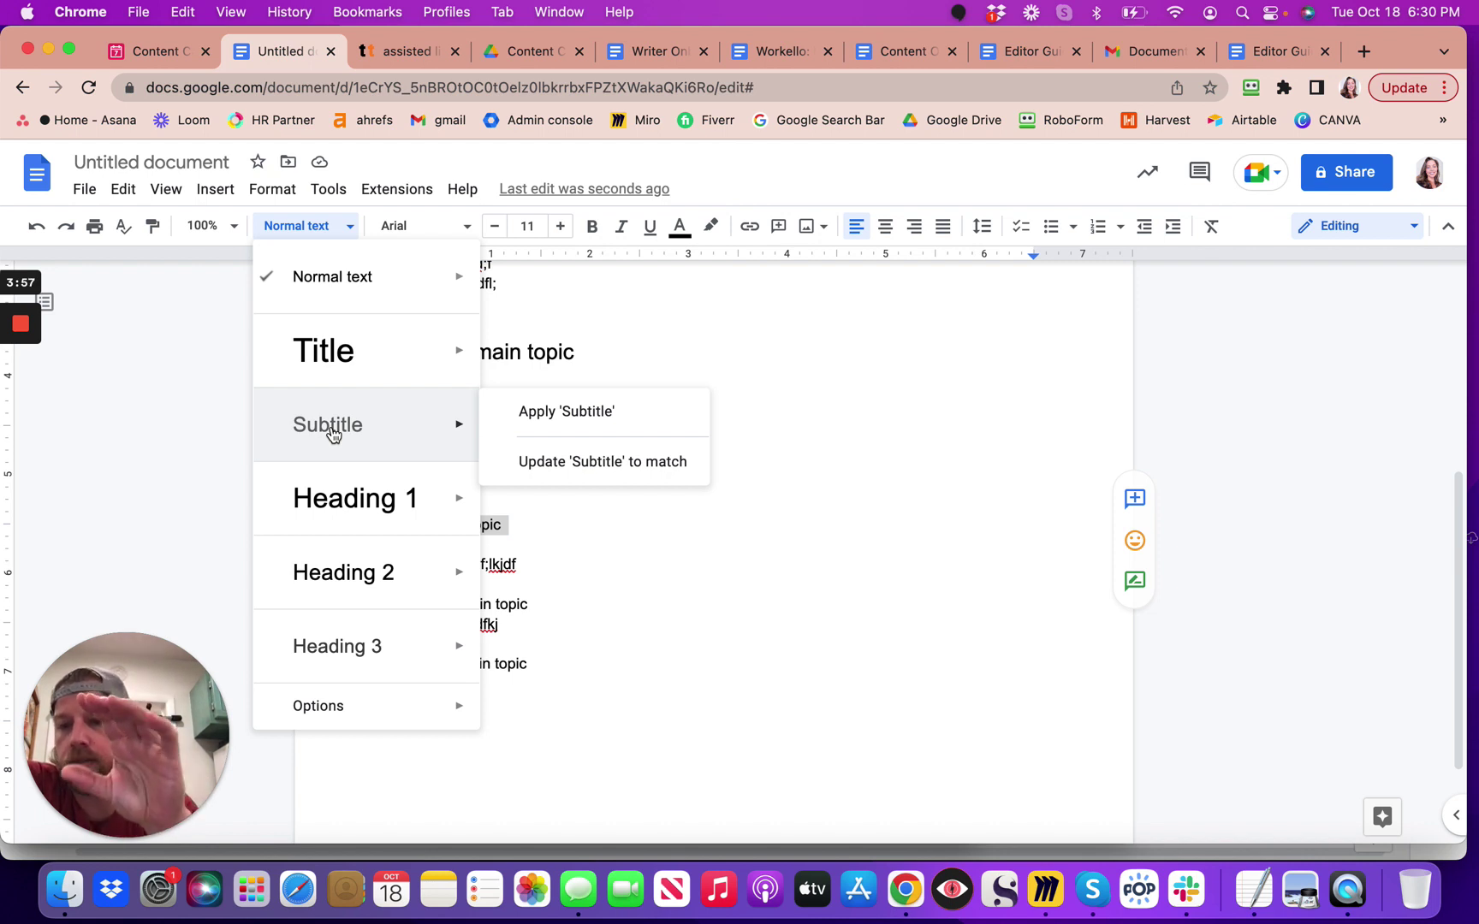
pyautogui.moveTo(355, 579)
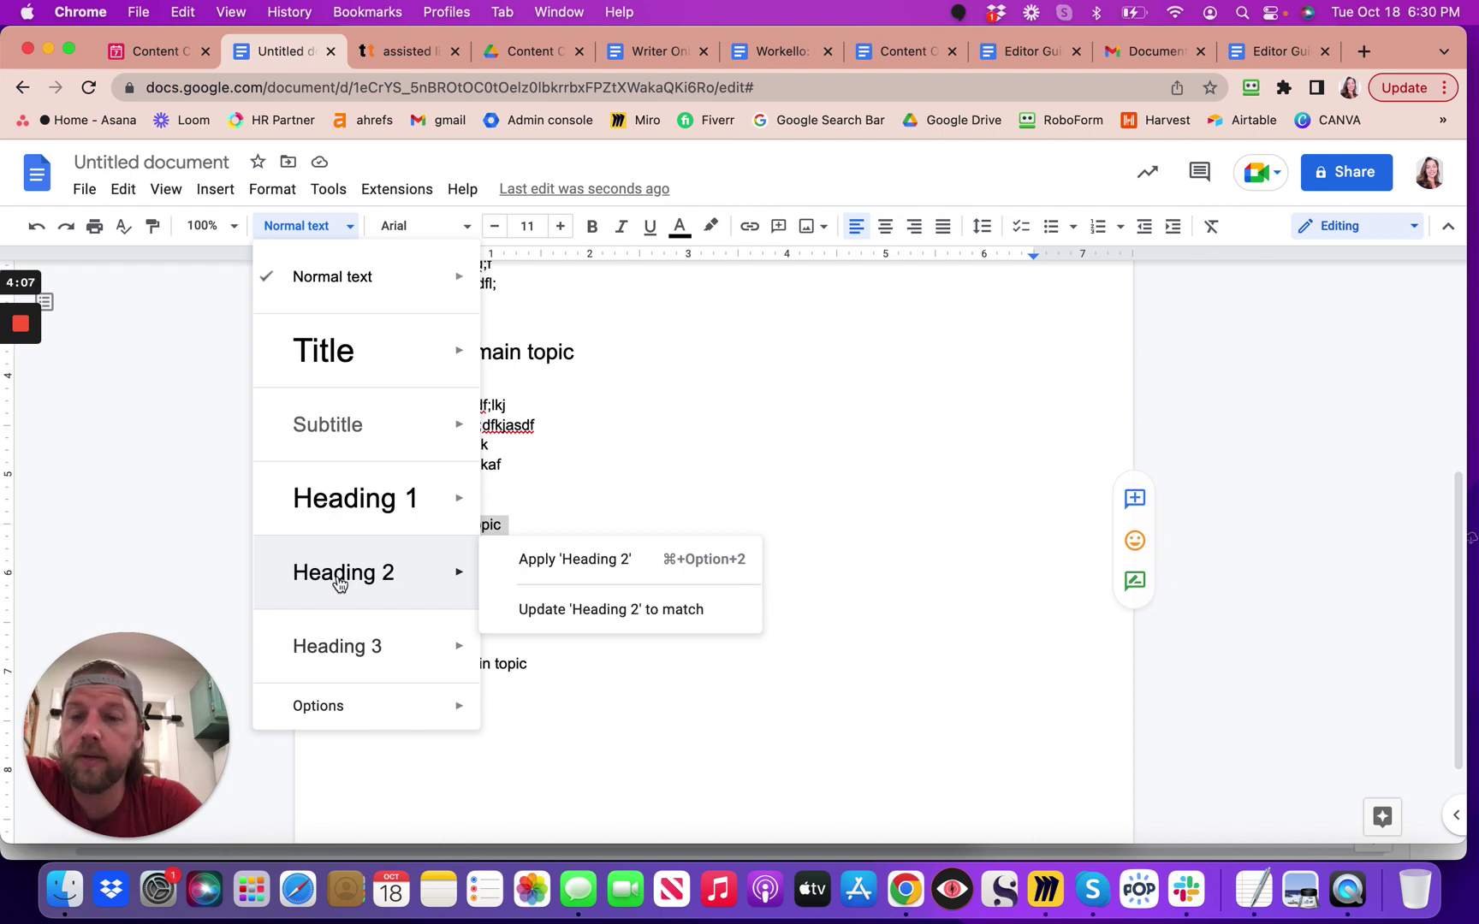
pyautogui.click(338, 579)
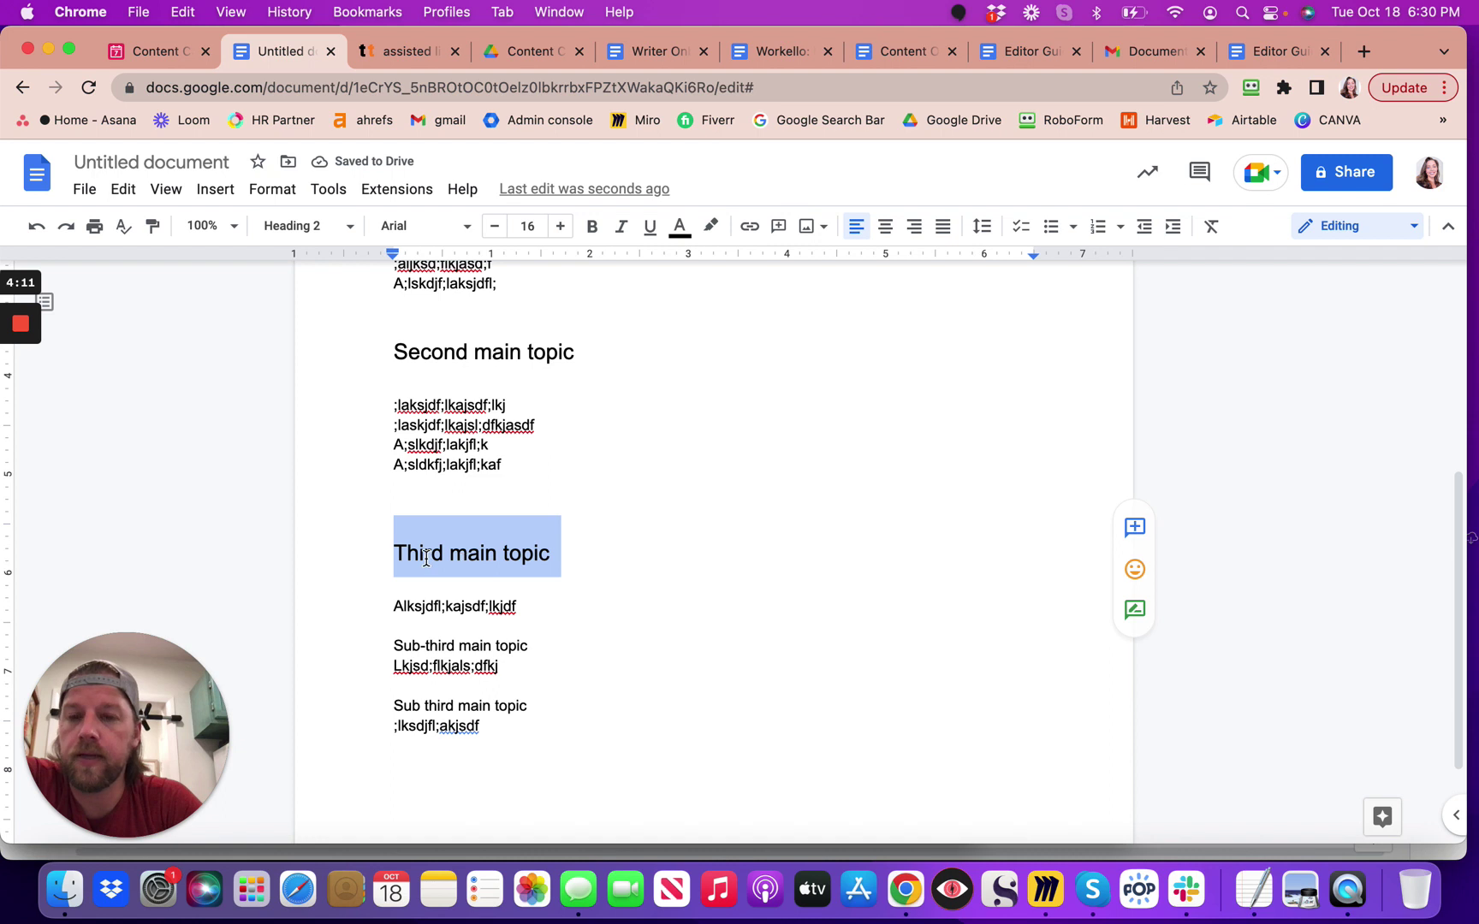
pyautogui.tripleClick(410, 650)
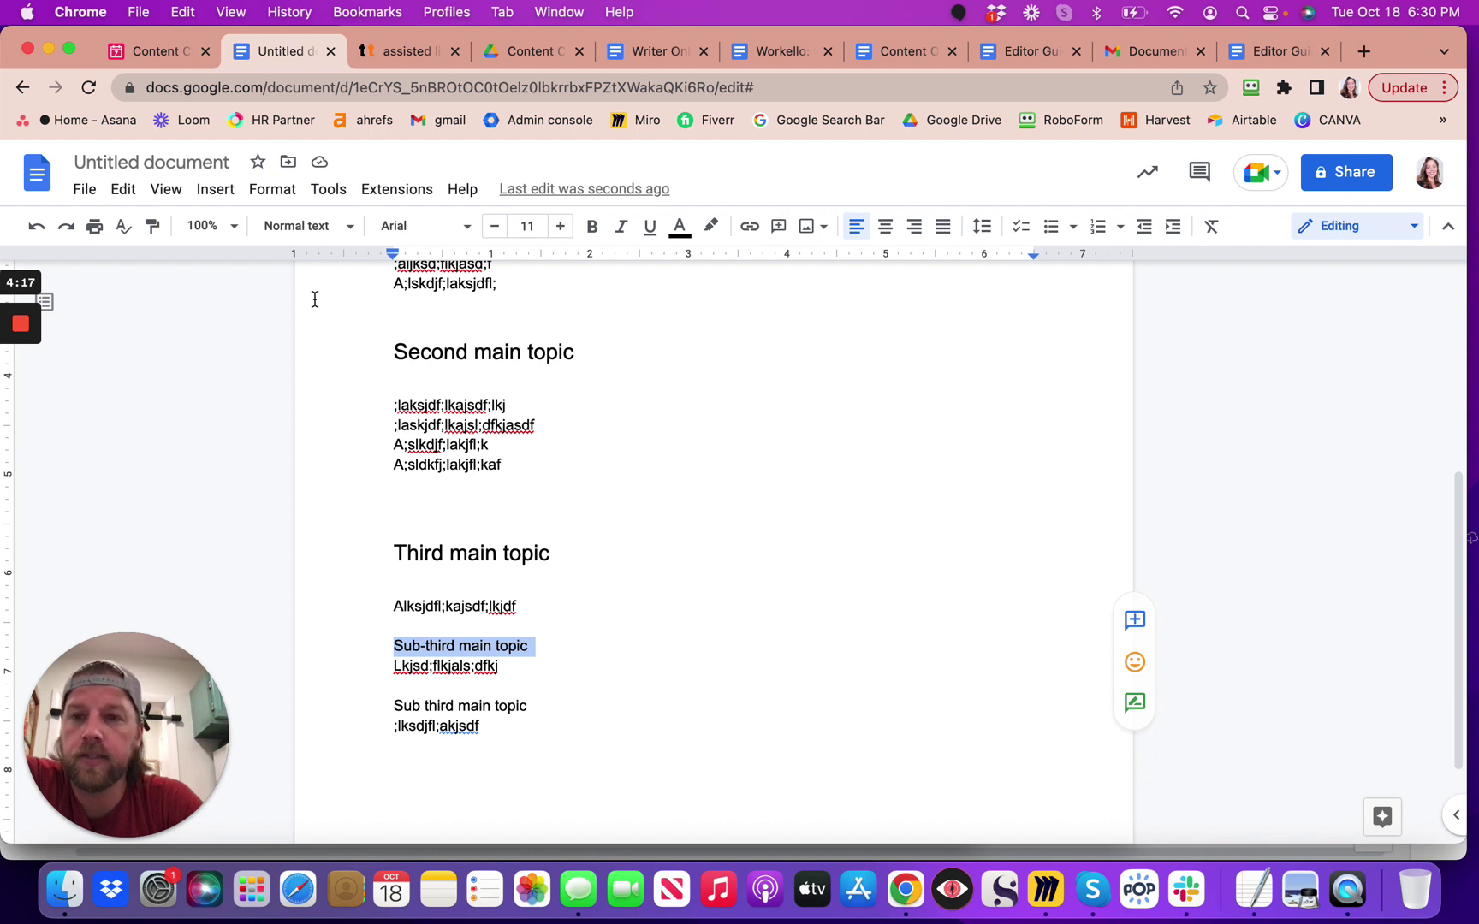
# Style 'sub-third main topic' and 'Sub third main topic' as Heading 3.
pyautogui.click(300, 228)
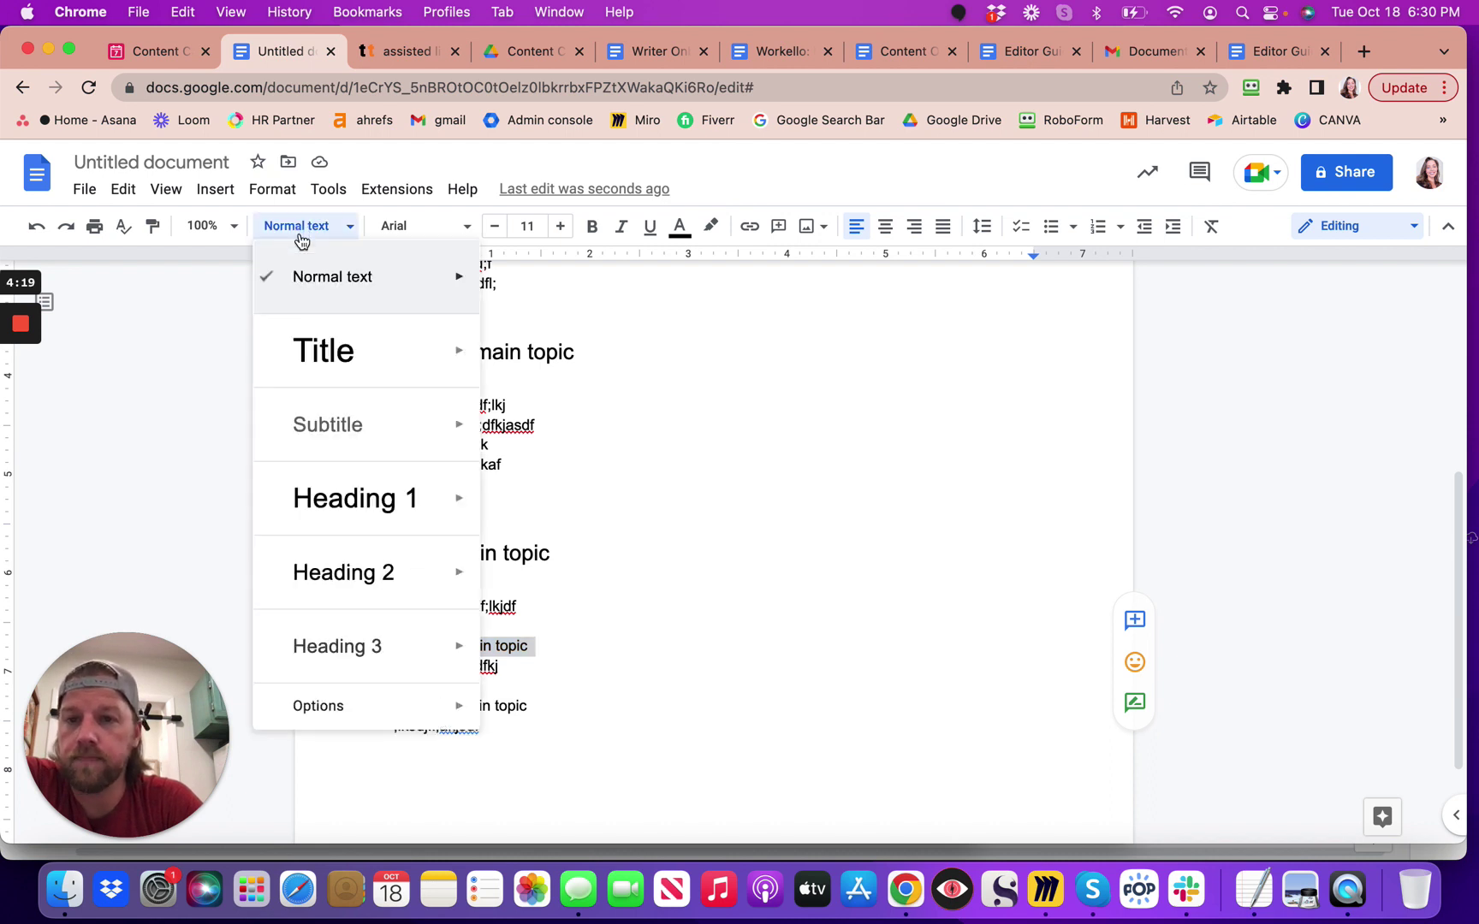
pyautogui.click(339, 653)
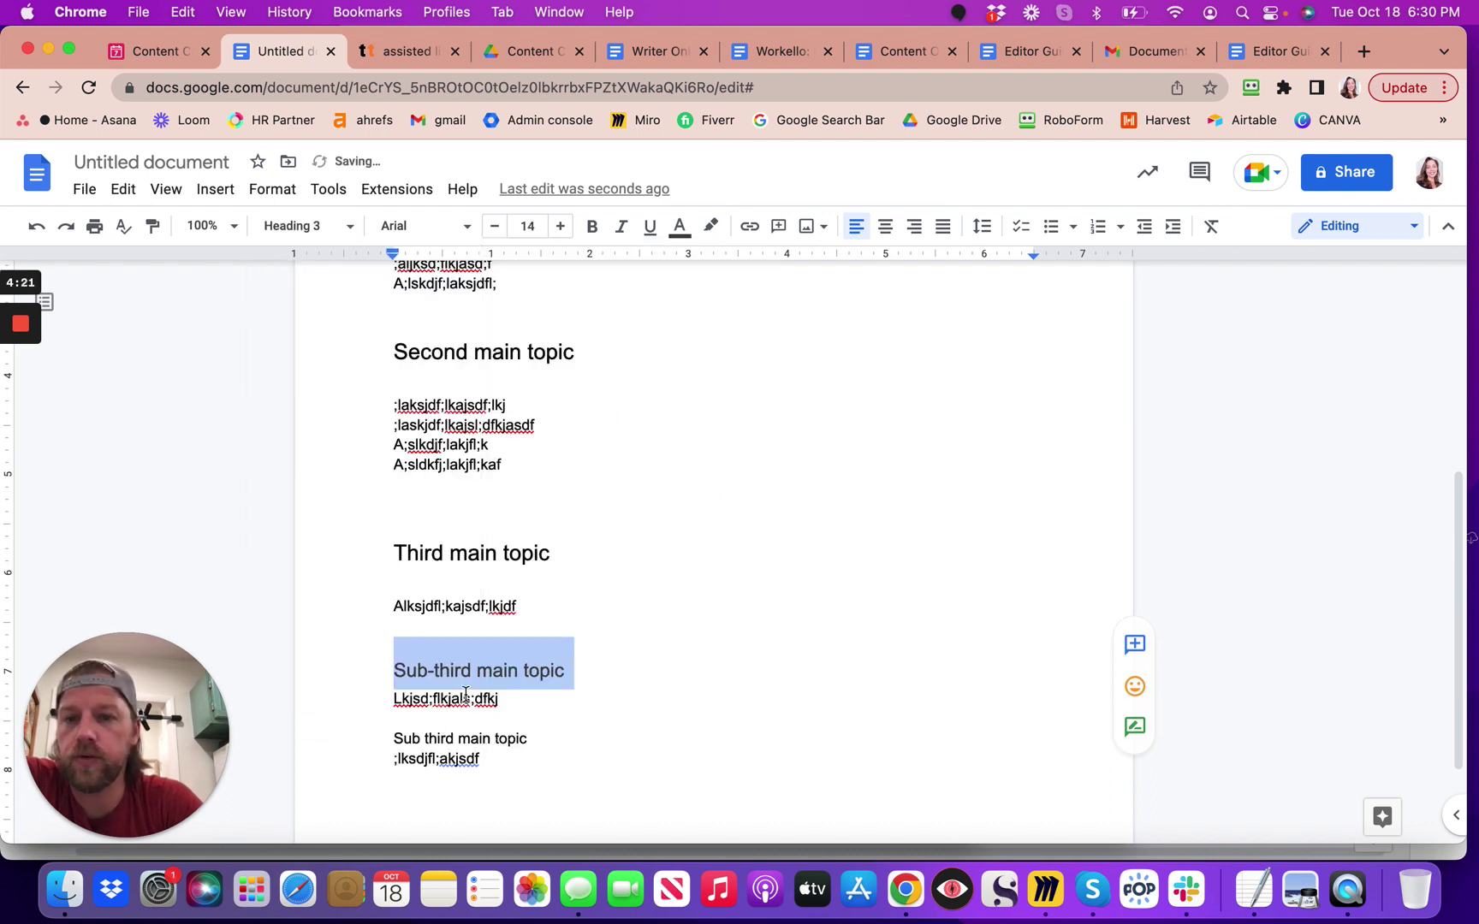
pyautogui.tripleClick(407, 741)
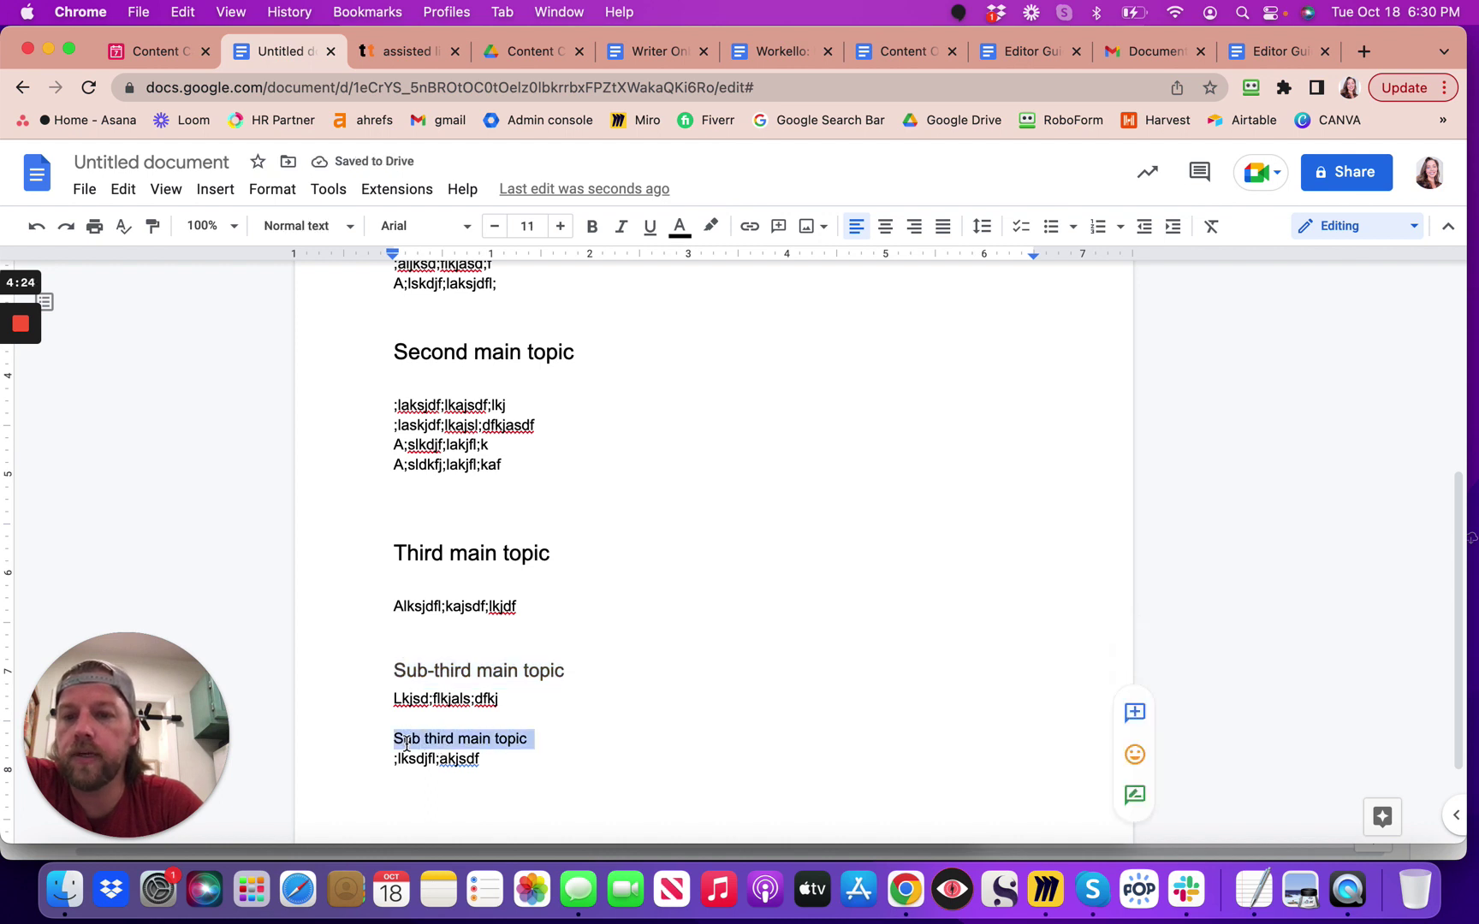
pyautogui.click(293, 235)
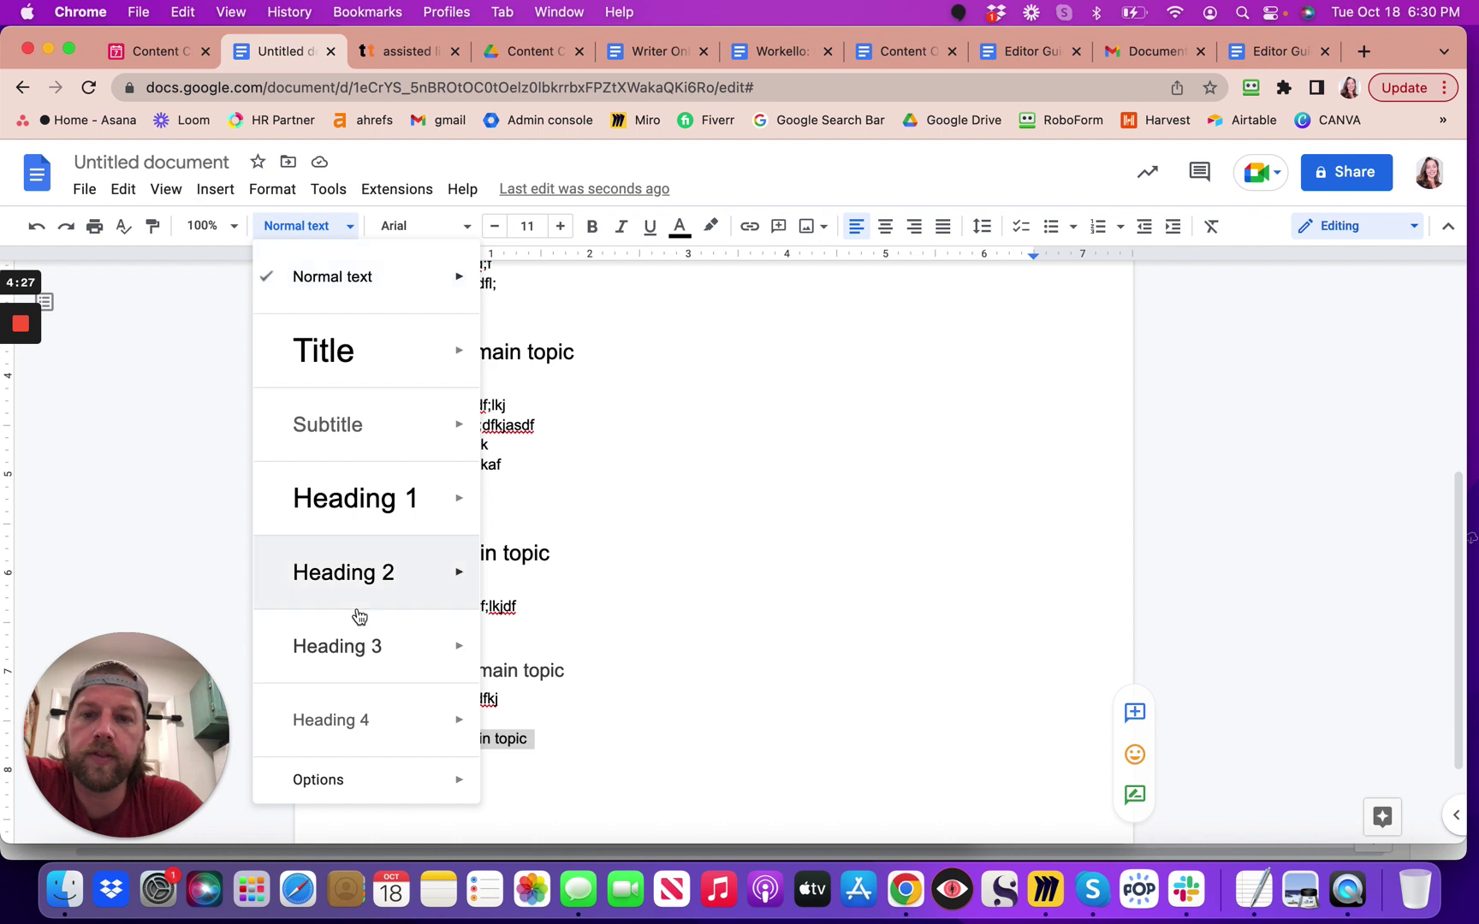
pyautogui.click(341, 648)
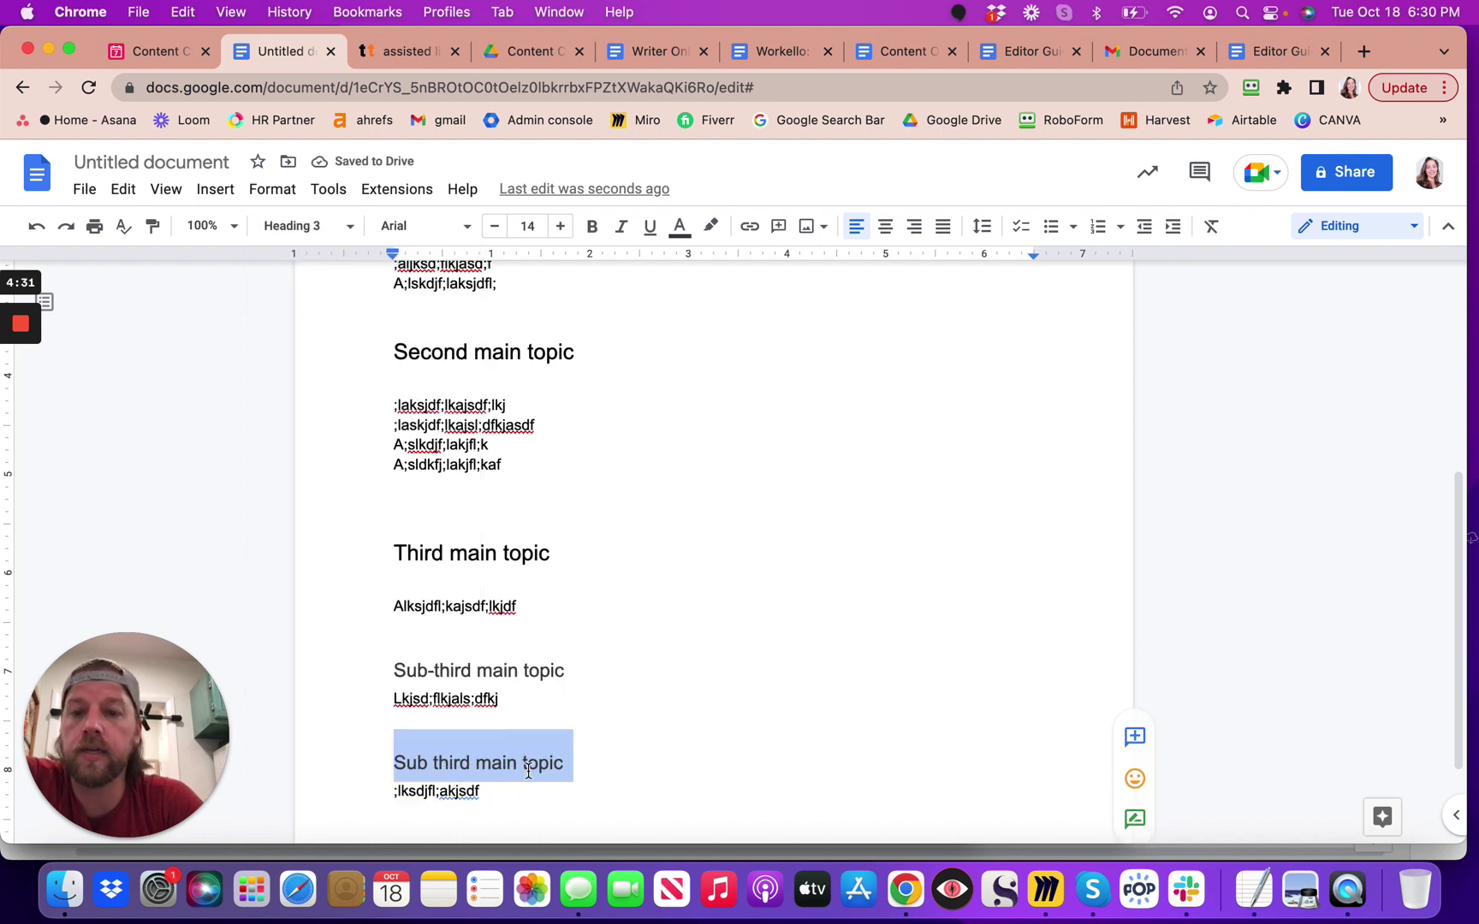
pyautogui.click(601, 764)
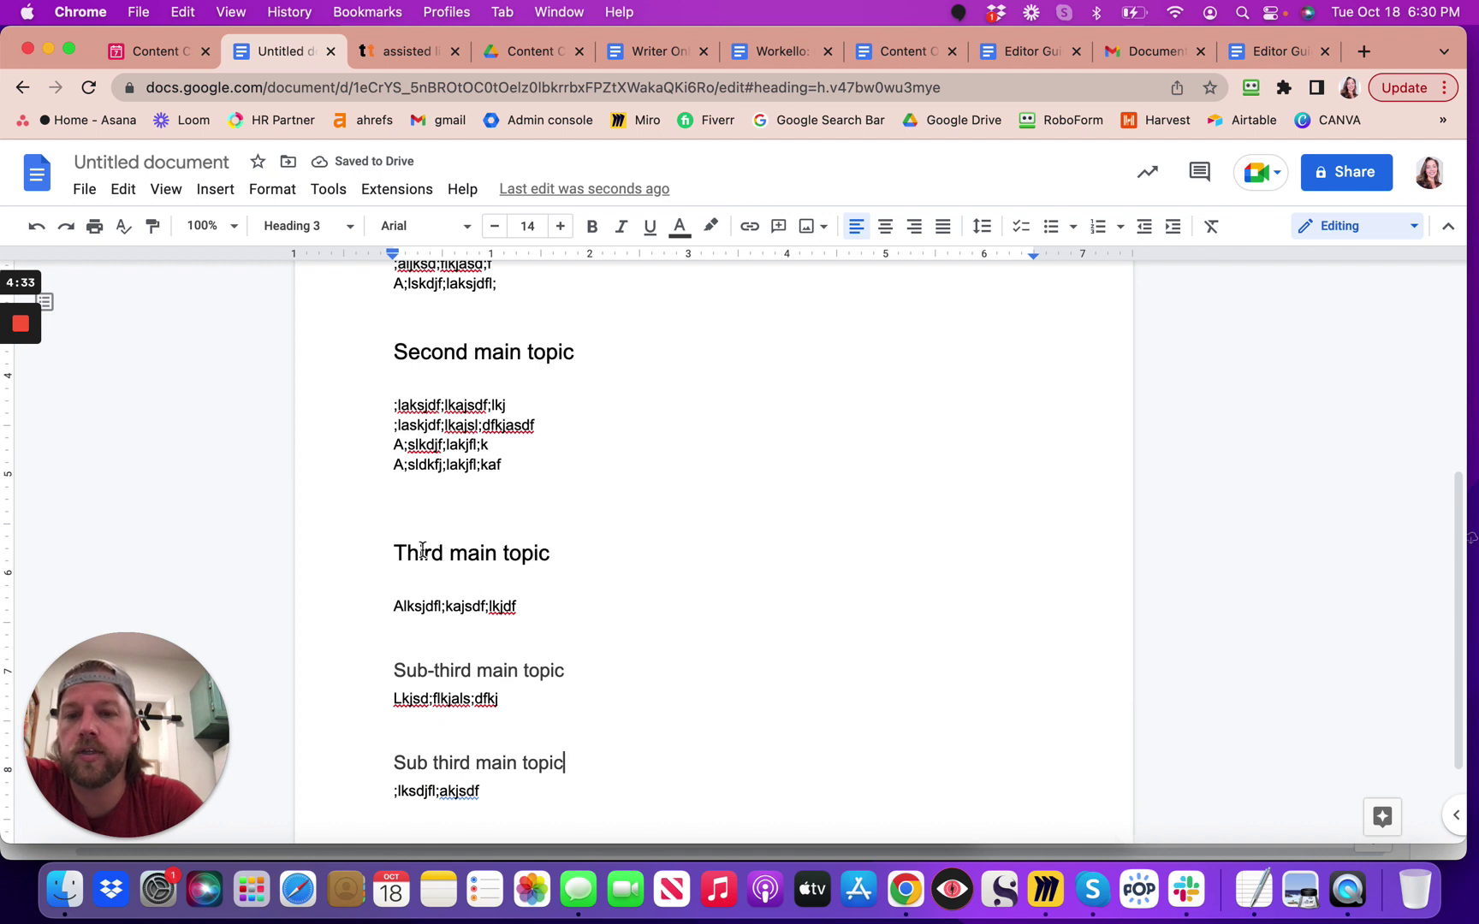
pyautogui.click(424, 552)
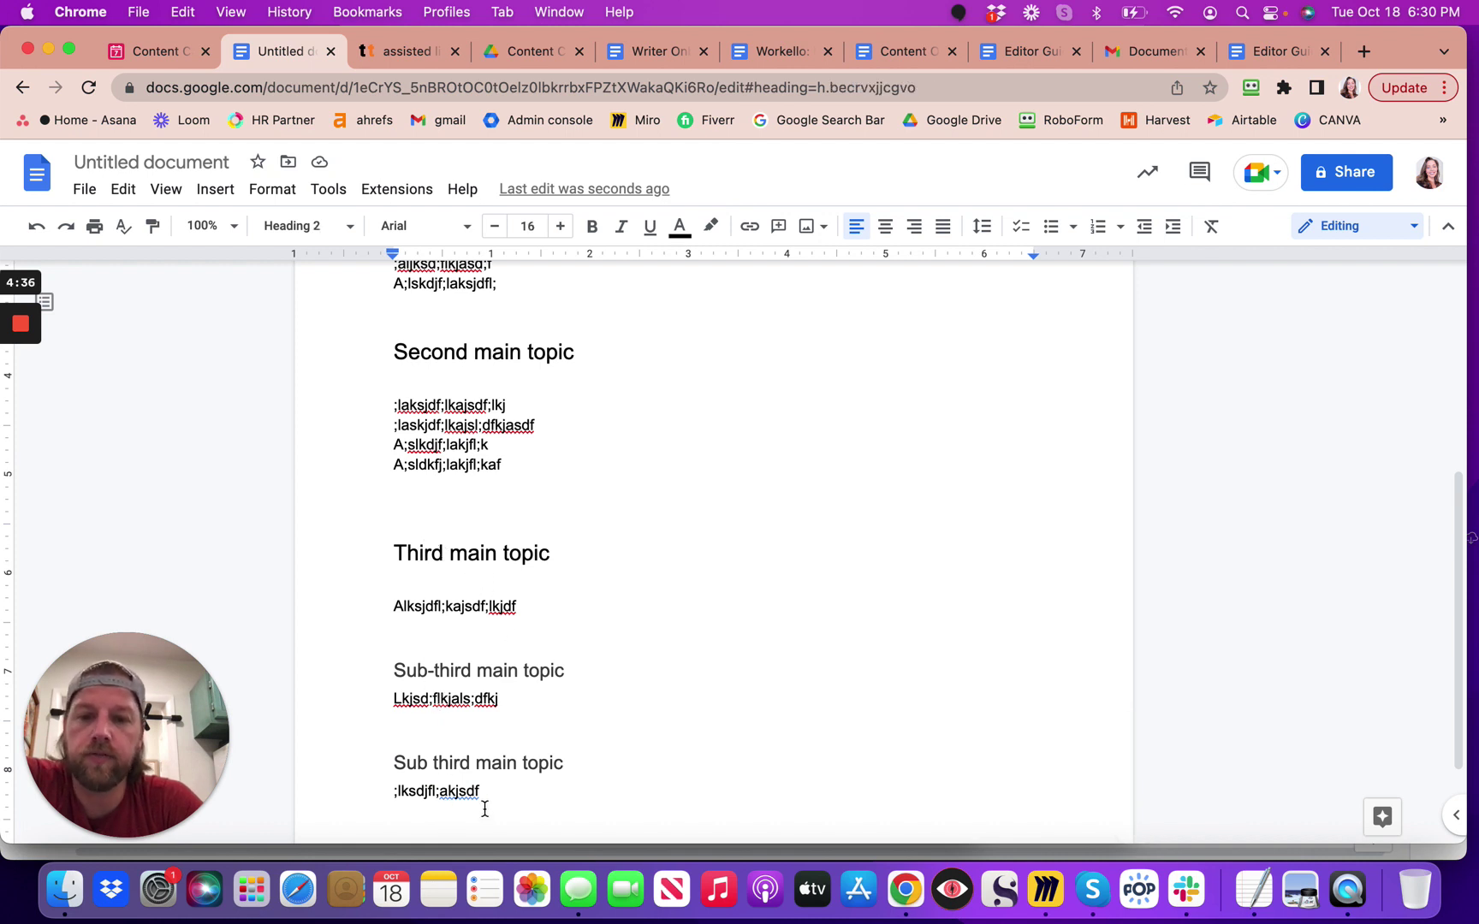
pyautogui.scroll(-3, 486, 802)
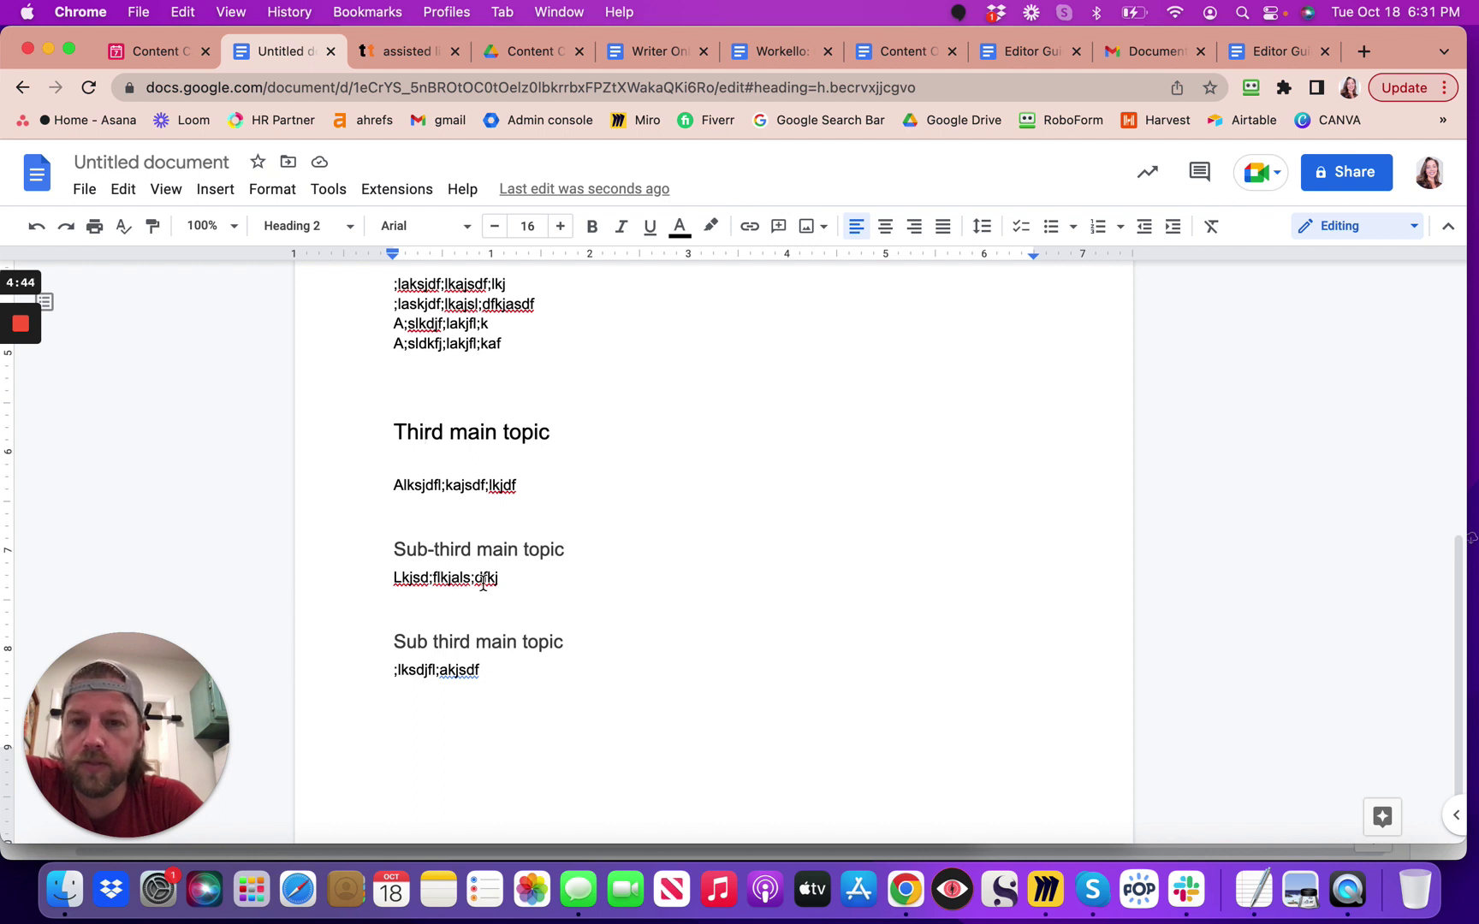
pyautogui.scroll(1, 483, 583)
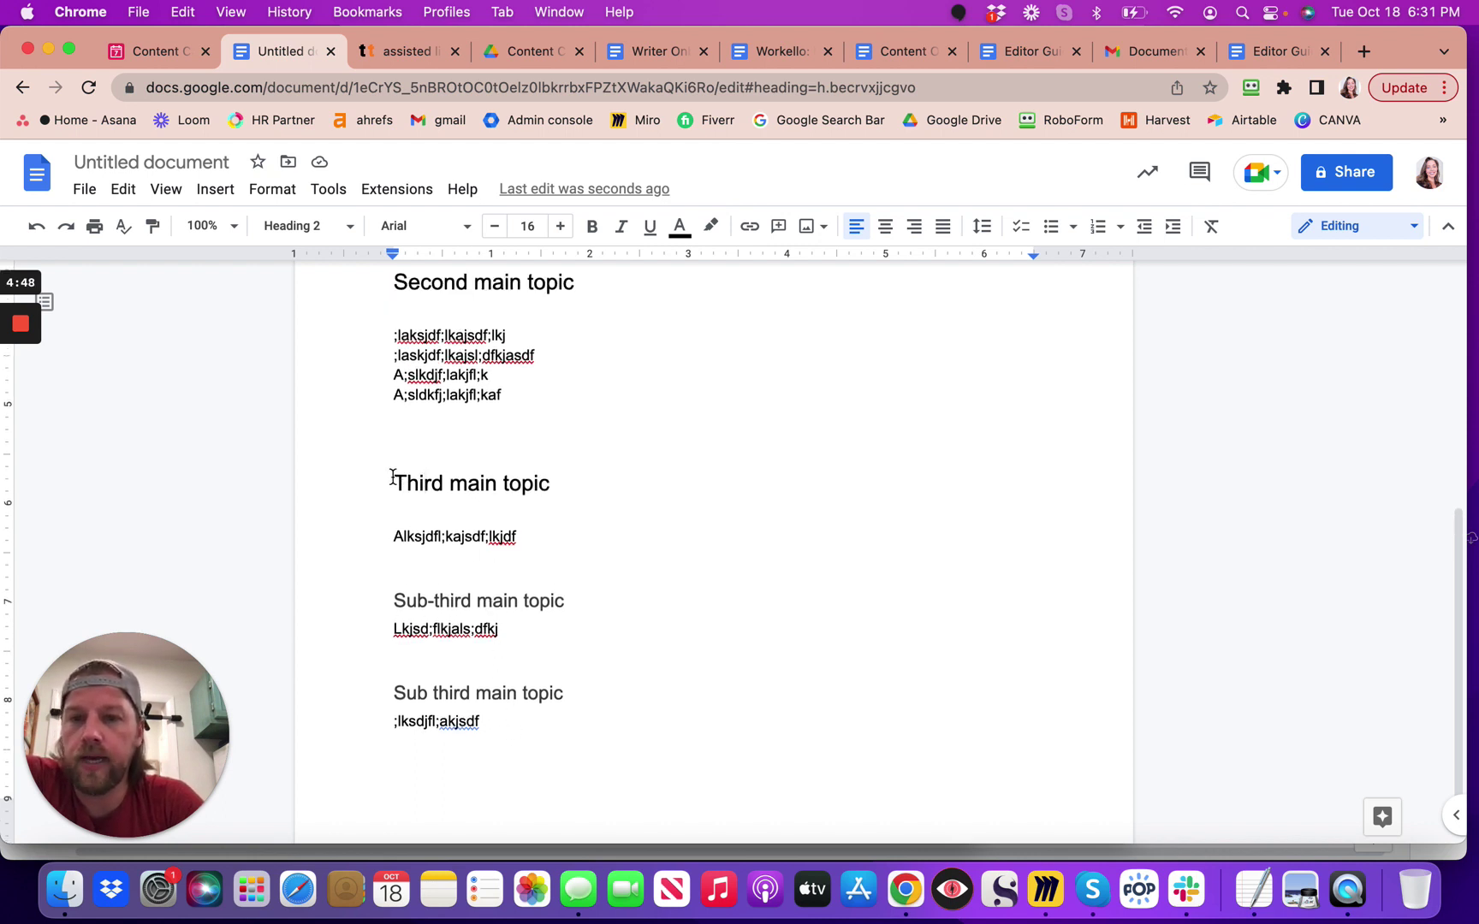
pyautogui.scroll(5, 393, 476)
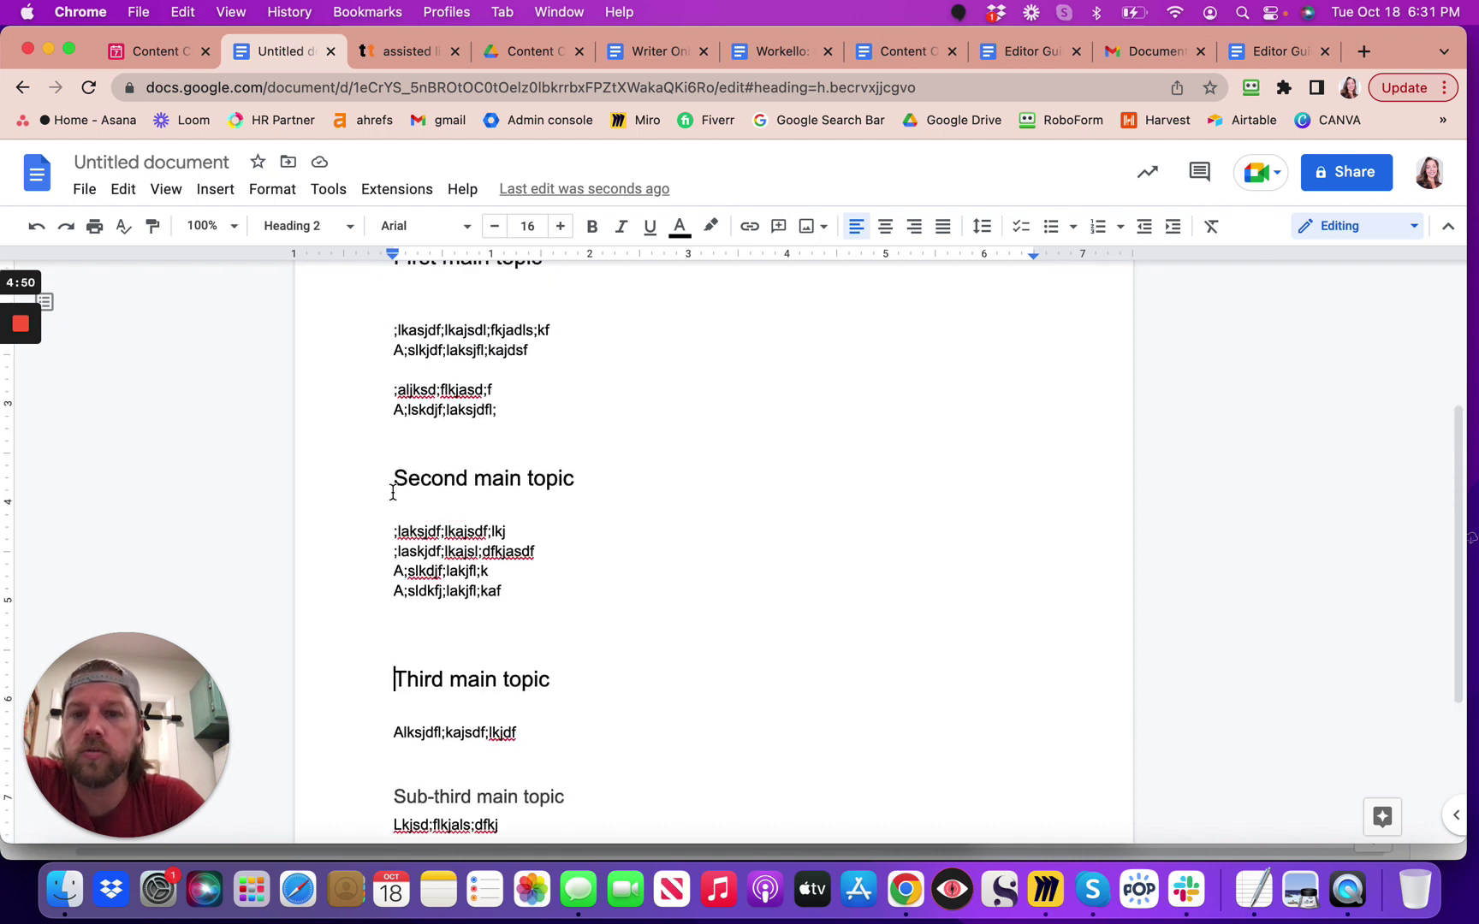
pyautogui.scroll(4, 397, 511)
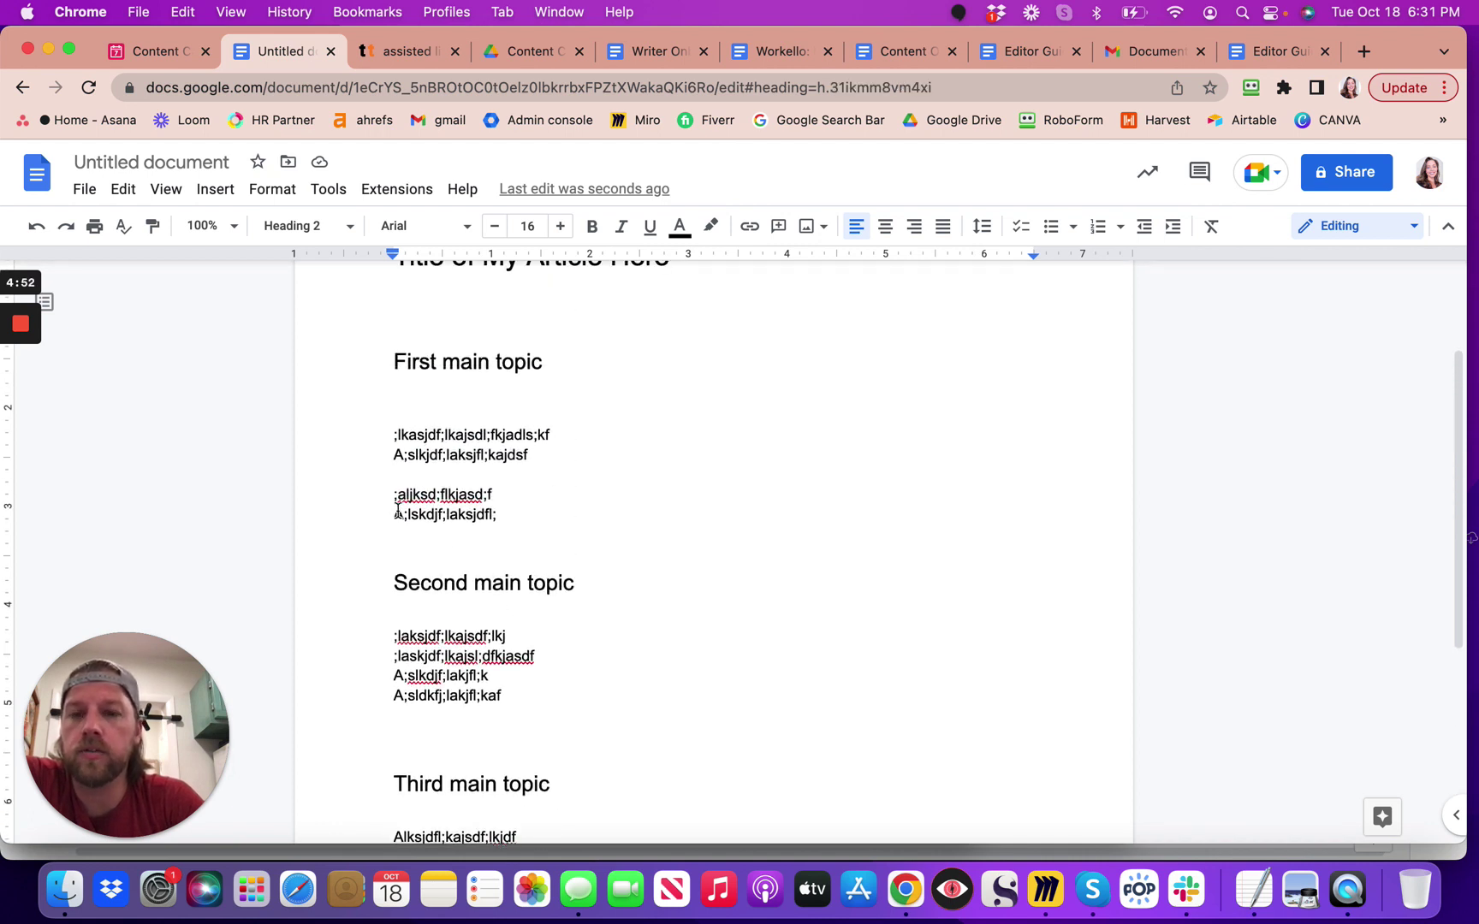
pyautogui.click(395, 452)
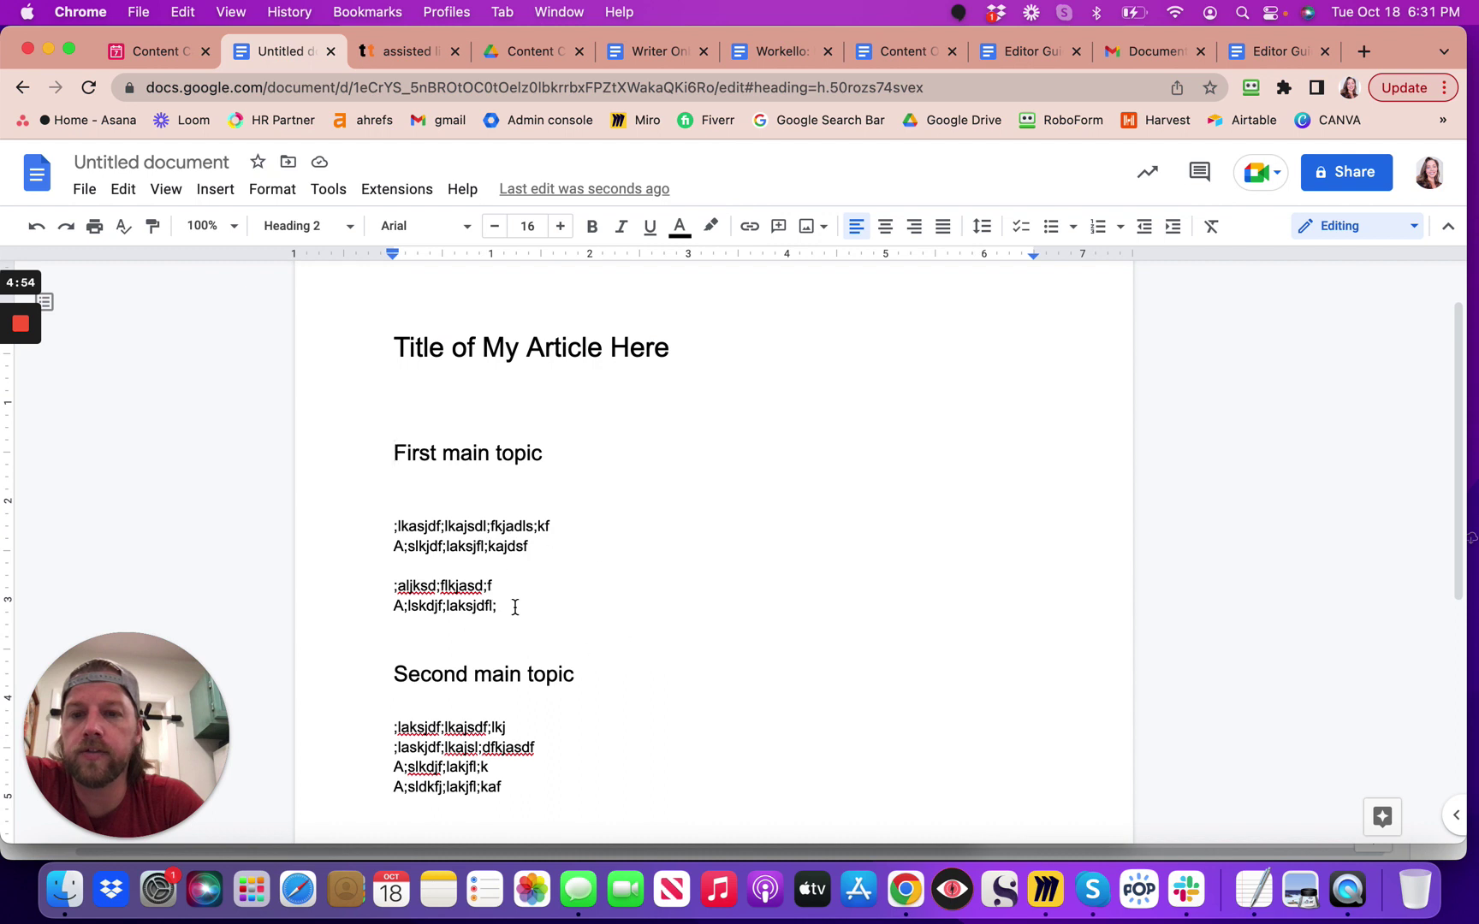
pyautogui.scroll(2, 522, 599)
pyautogui.click(398, 419)
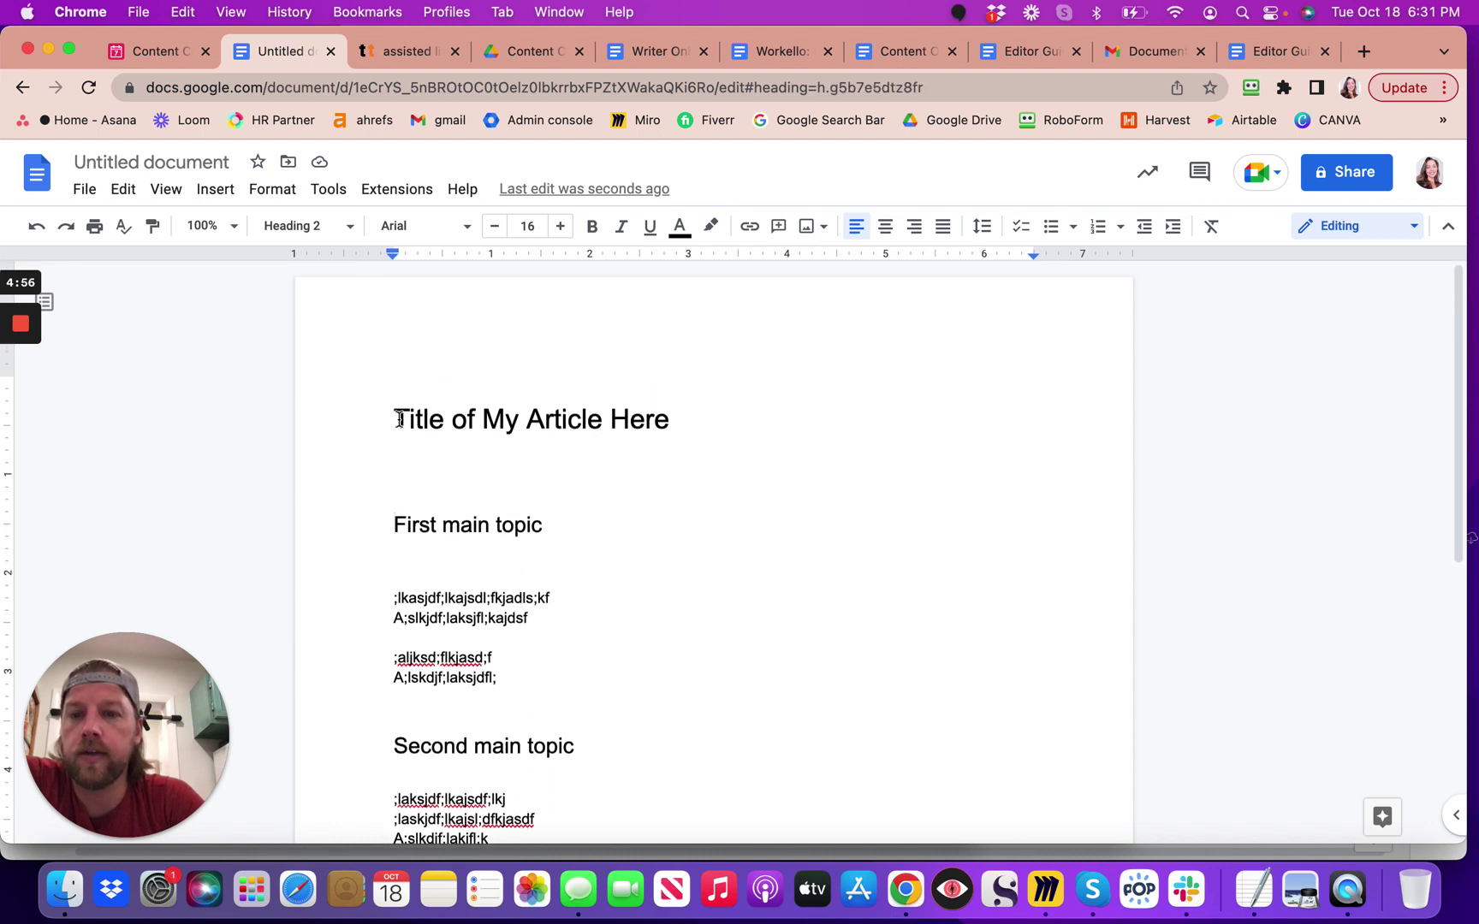
pyautogui.click(17, 330)
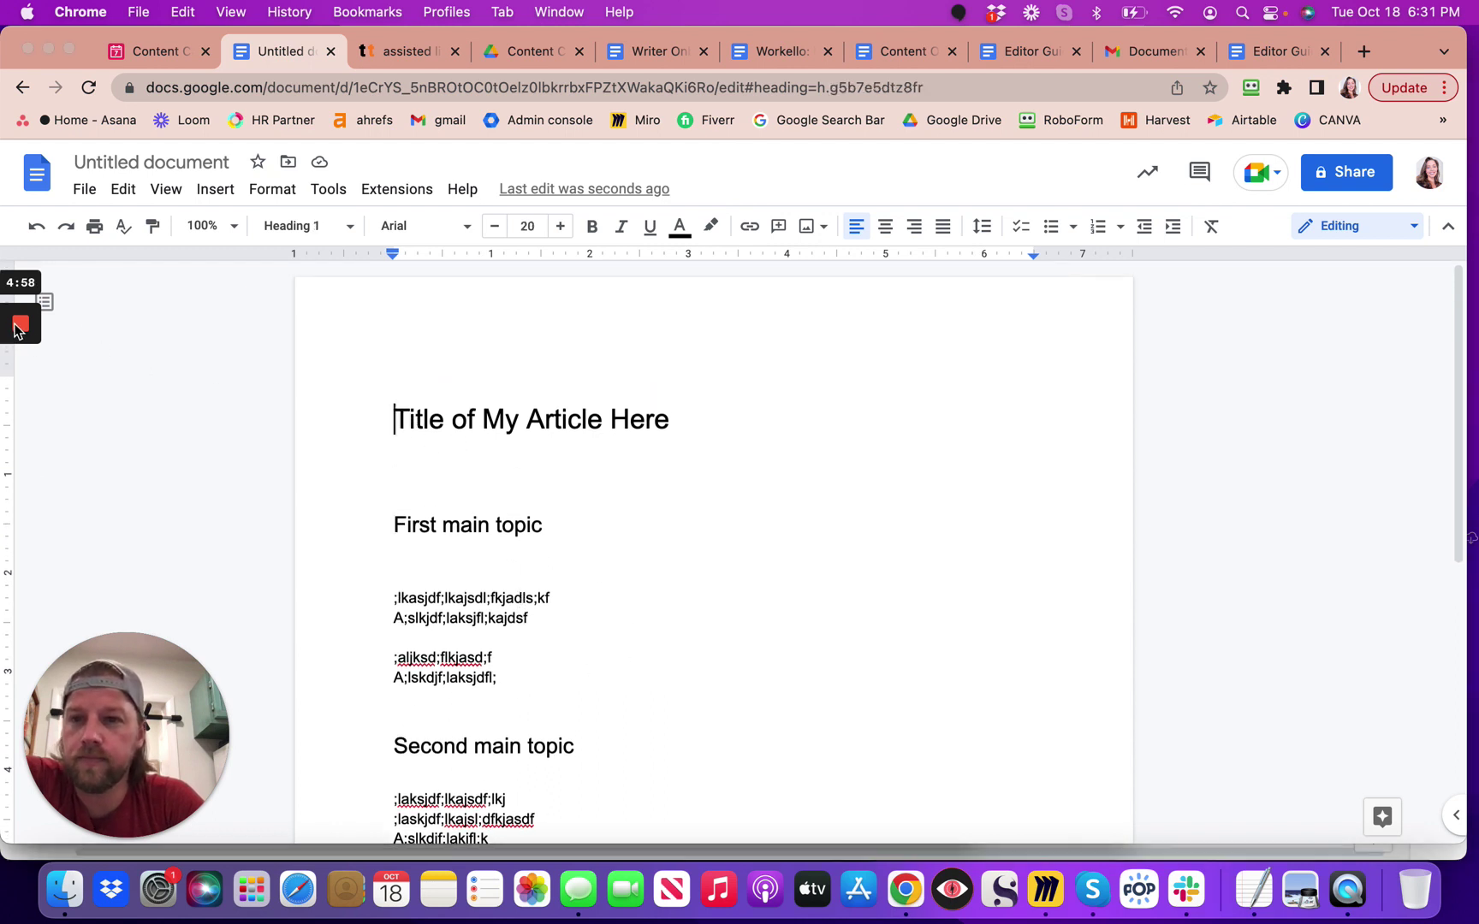